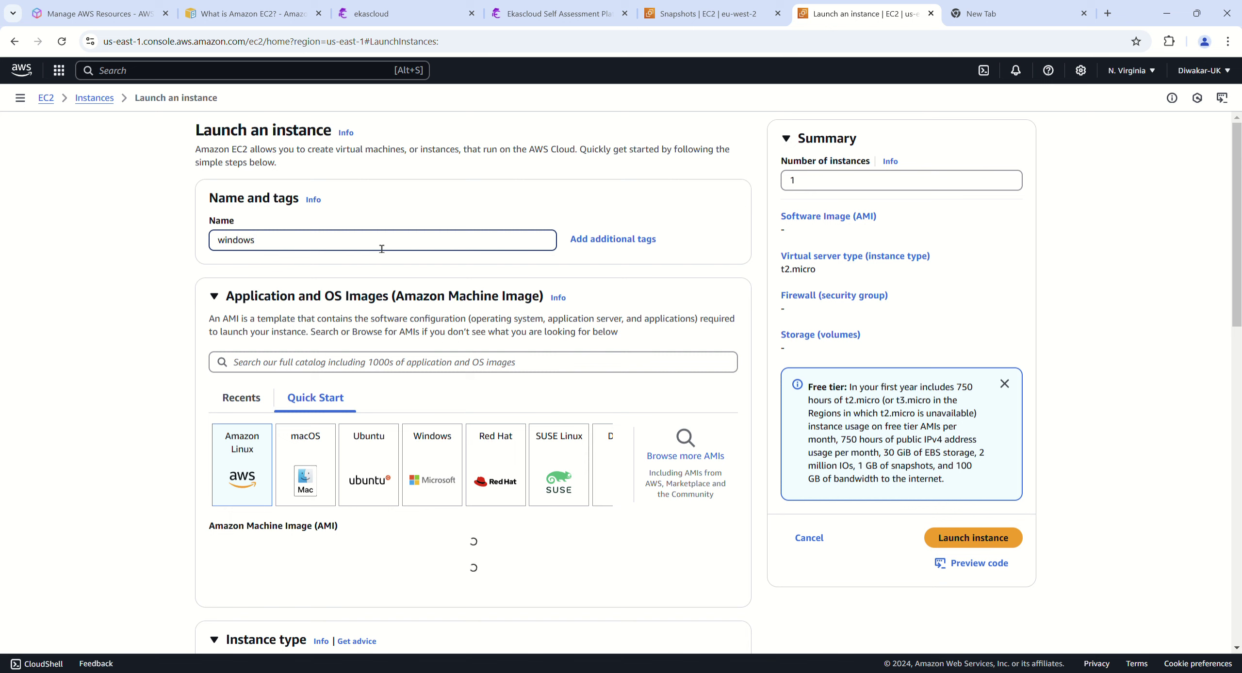
# Step: Name the instance windows-server and choose the Microsoft Windows Server 2022 Base image
pyautogui.write('-server')
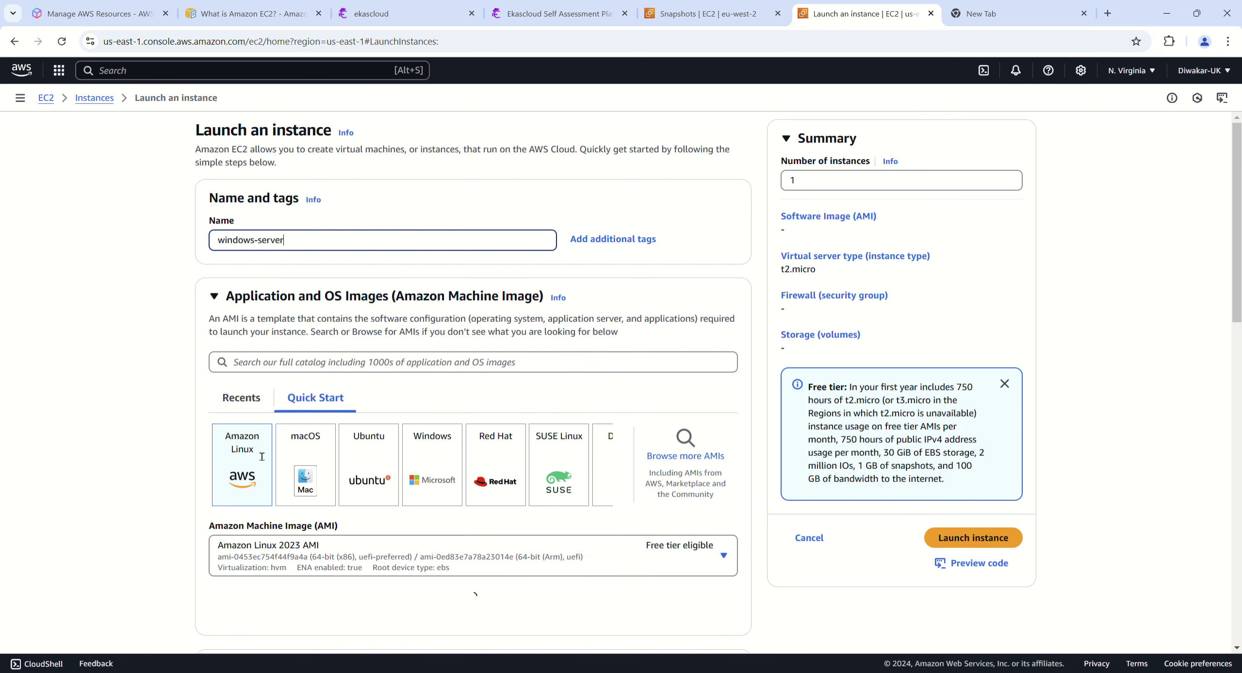
pyautogui.click(453, 476)
pyautogui.scroll(-5, 437, 335)
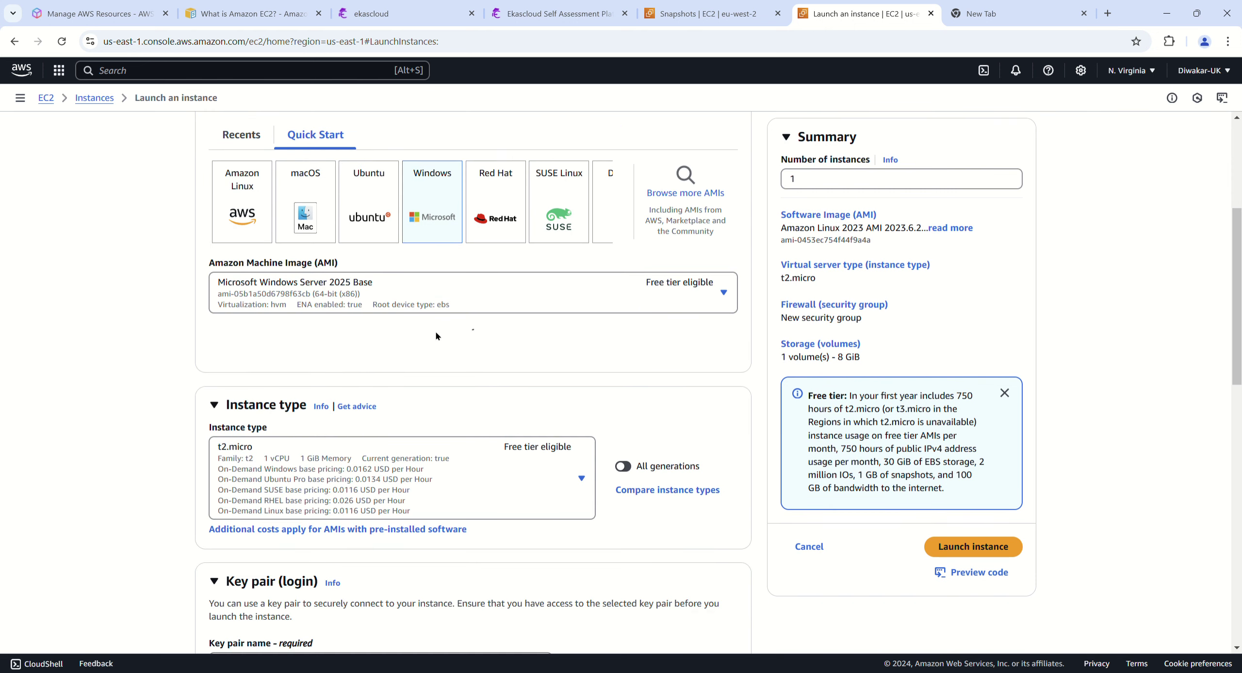
pyautogui.click(410, 304)
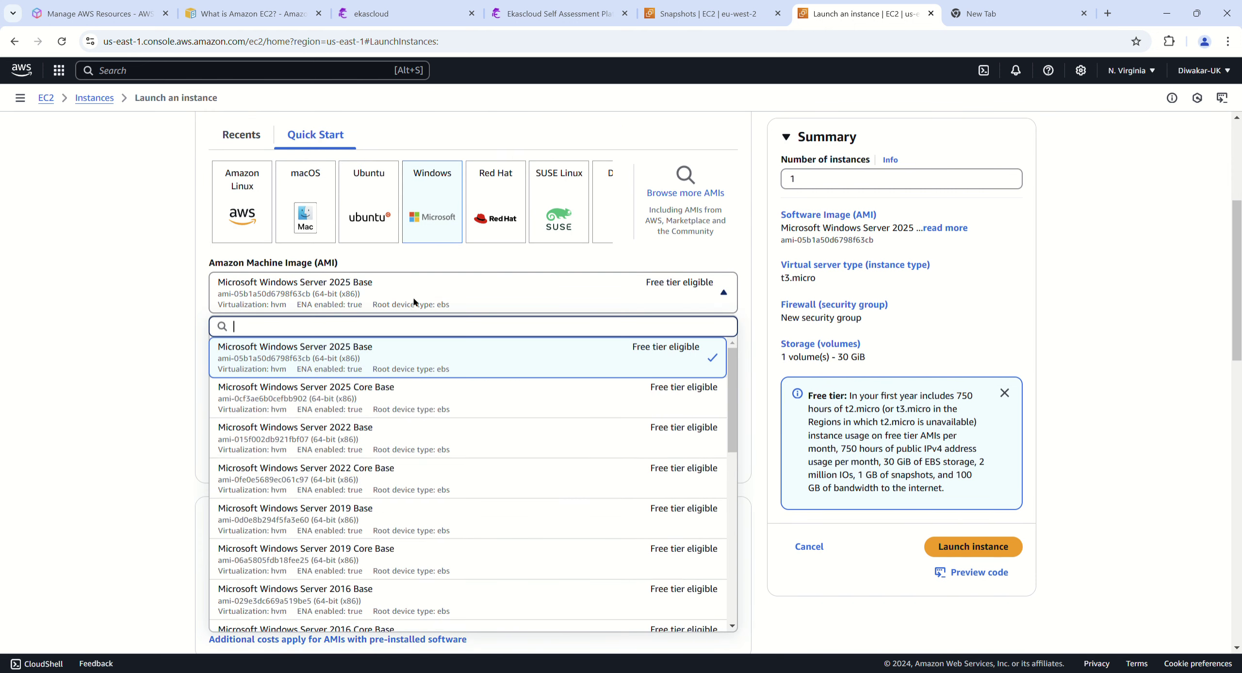
pyautogui.click(317, 440)
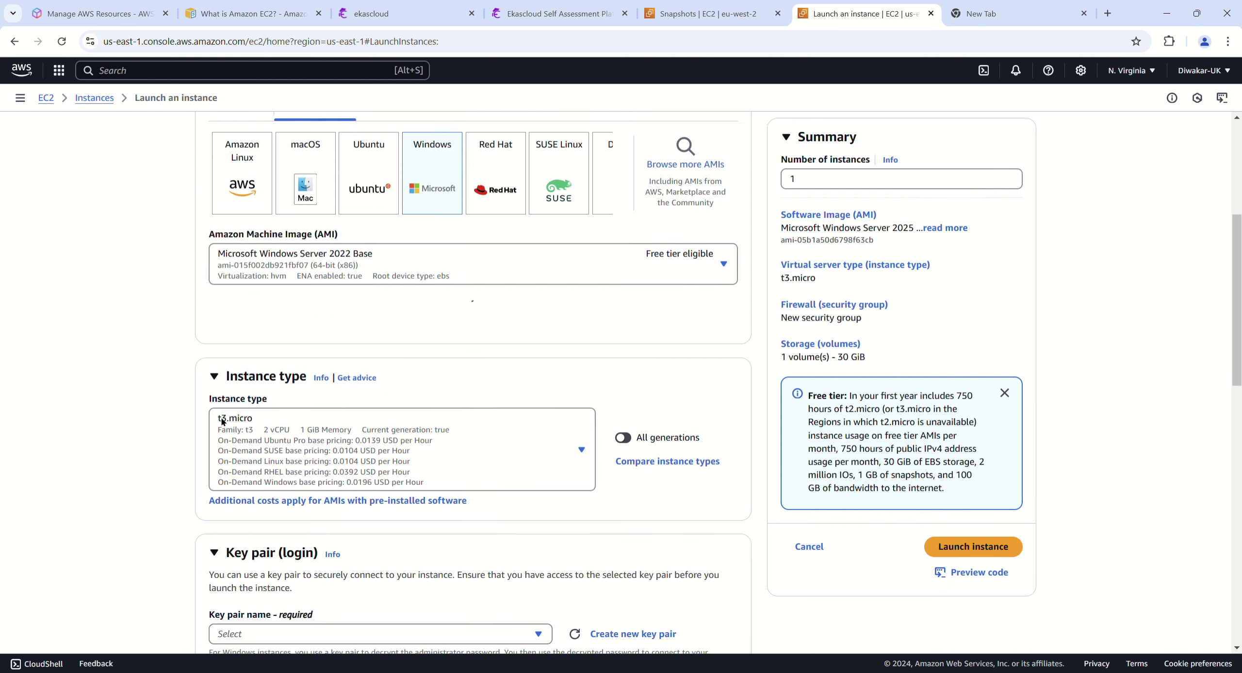
# Step: Select the existing key pair aws-dms-ekascloud-nv for logging in to the instance
pyautogui.scroll(-3, 222, 422)
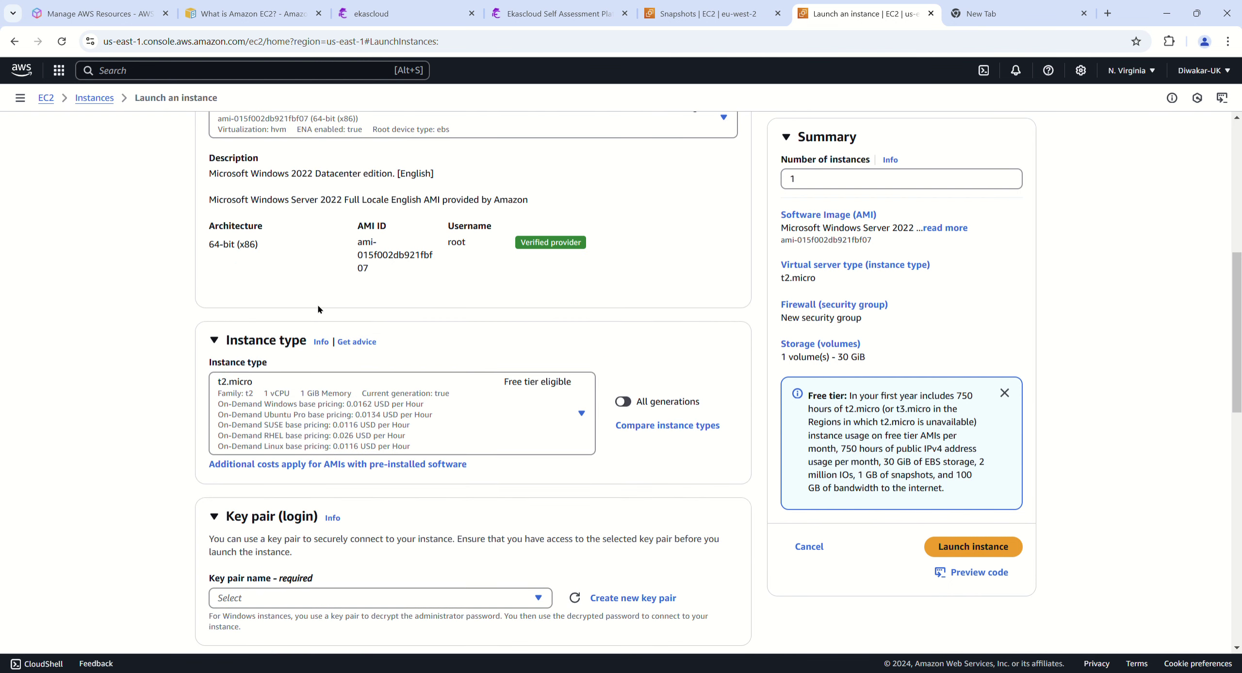
pyautogui.scroll(2, 152, 388)
pyautogui.scroll(-7, 215, 356)
pyautogui.click(268, 334)
pyautogui.click(248, 397)
# Step: Edit the network settings to place the instance in subnet-003e344fc86c32478 in availability zone us-east-1a
pyautogui.scroll(-2, 177, 415)
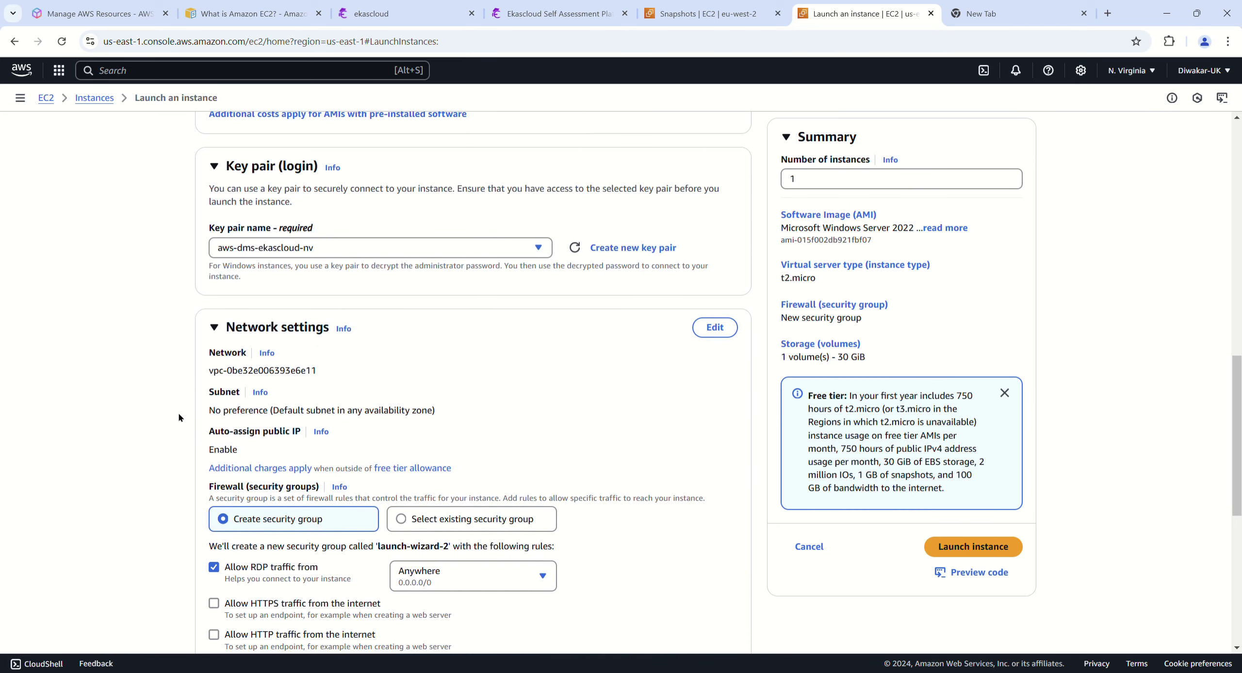
pyautogui.click(715, 328)
pyautogui.scroll(-3, 332, 244)
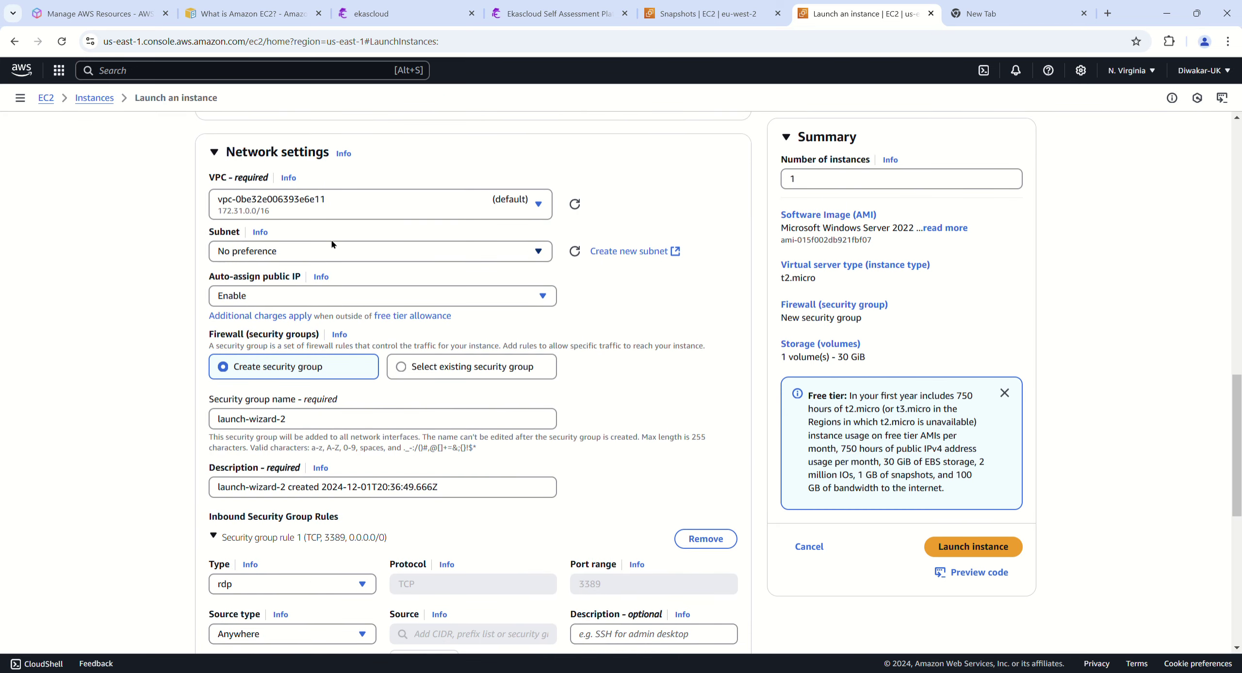
pyautogui.click(330, 249)
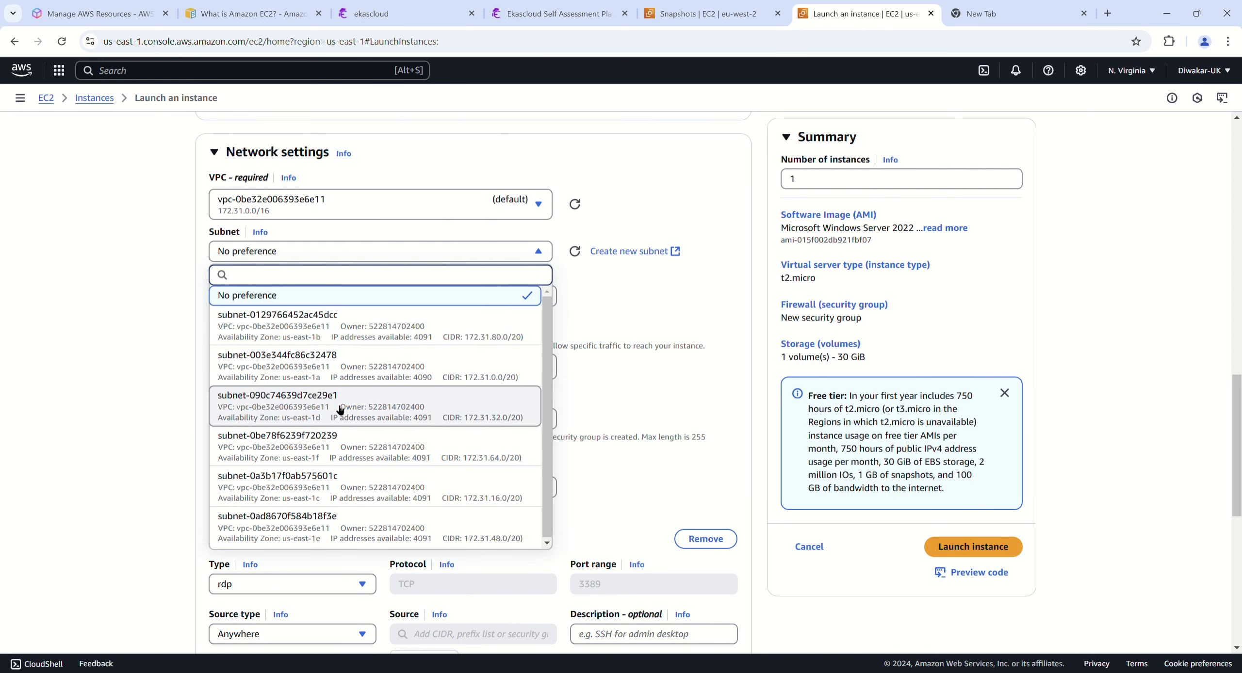
pyautogui.click(339, 365)
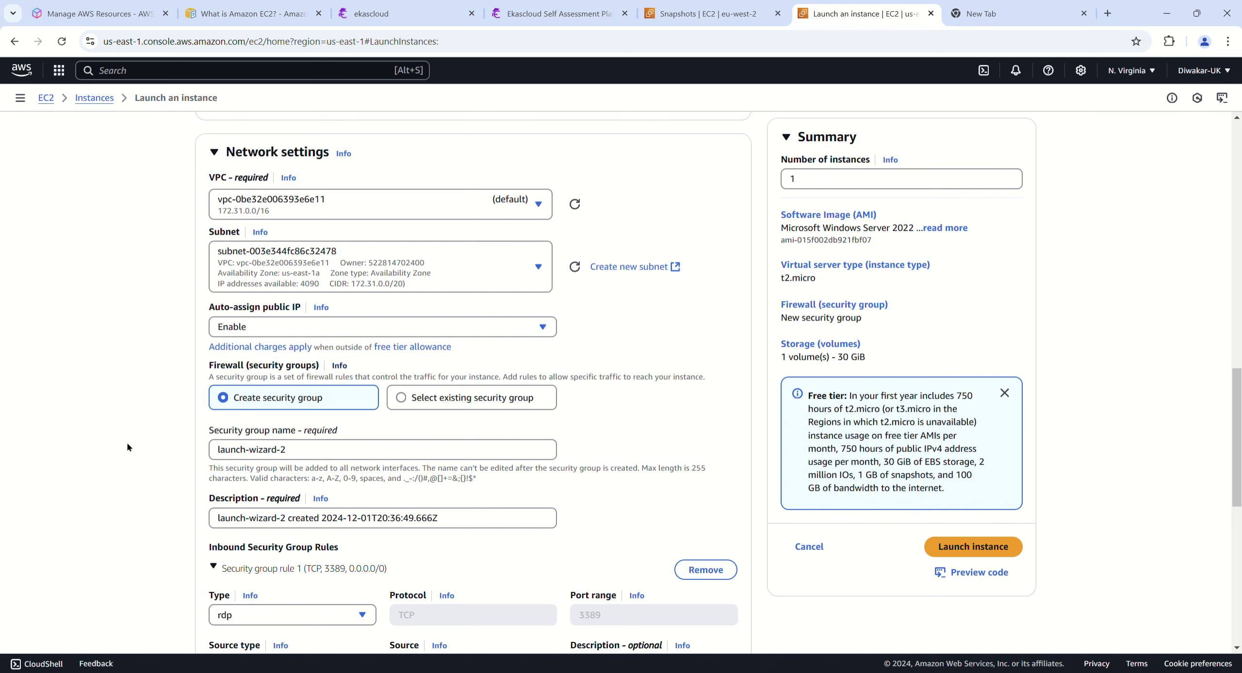
# Step: Assign the existing security group aws-dms-ekascloud-nv to the instance instead of creating a new one
pyautogui.scroll(-2, 194, 383)
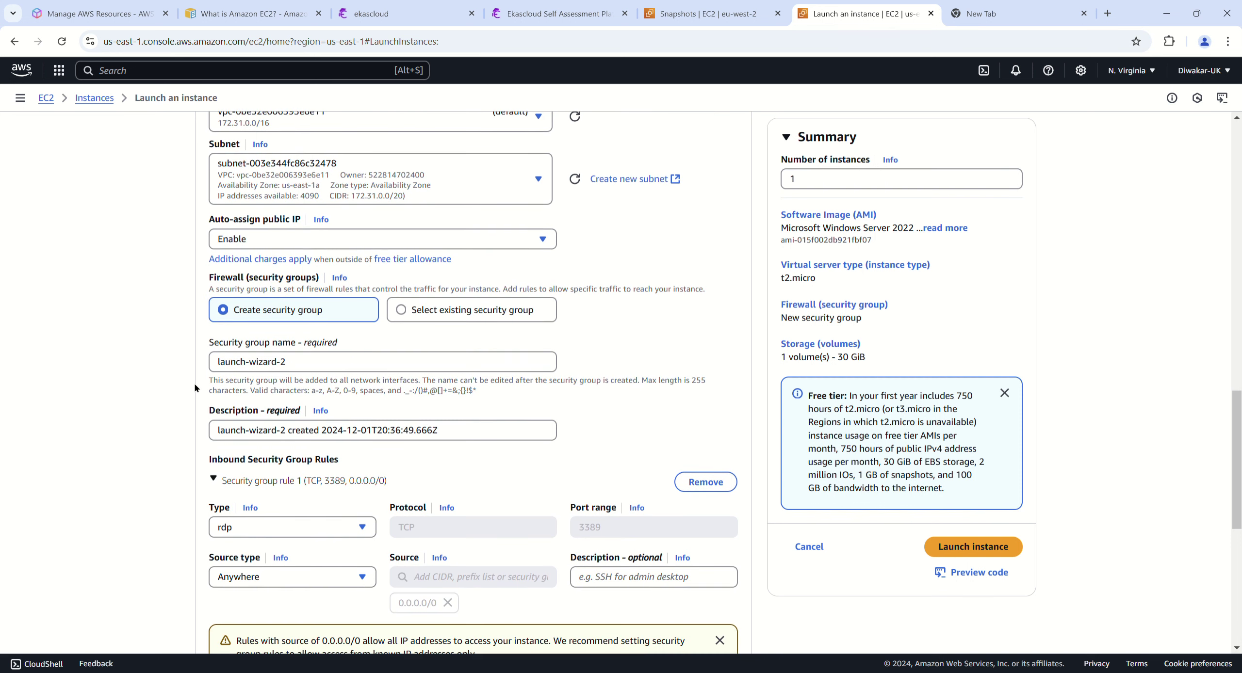
pyautogui.click(440, 315)
pyautogui.click(373, 368)
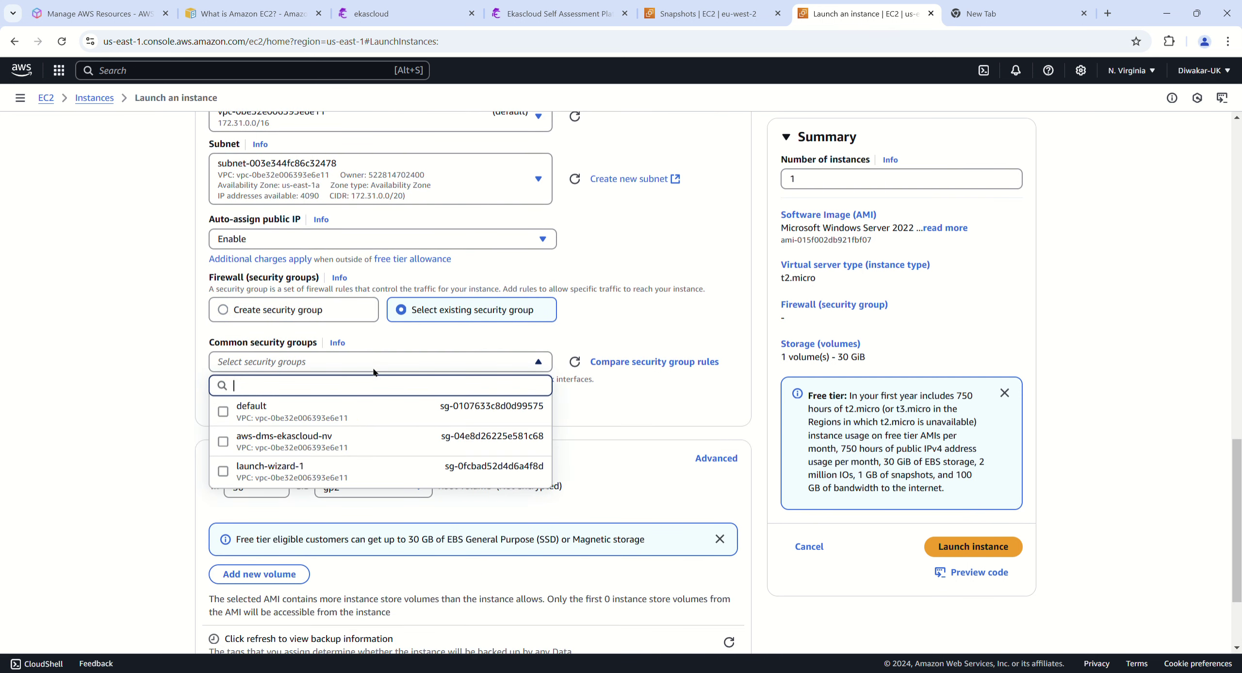
pyautogui.click(285, 436)
# Step: Launch the configured Windows instance, keeping the default storage settings
pyautogui.scroll(-3, 175, 460)
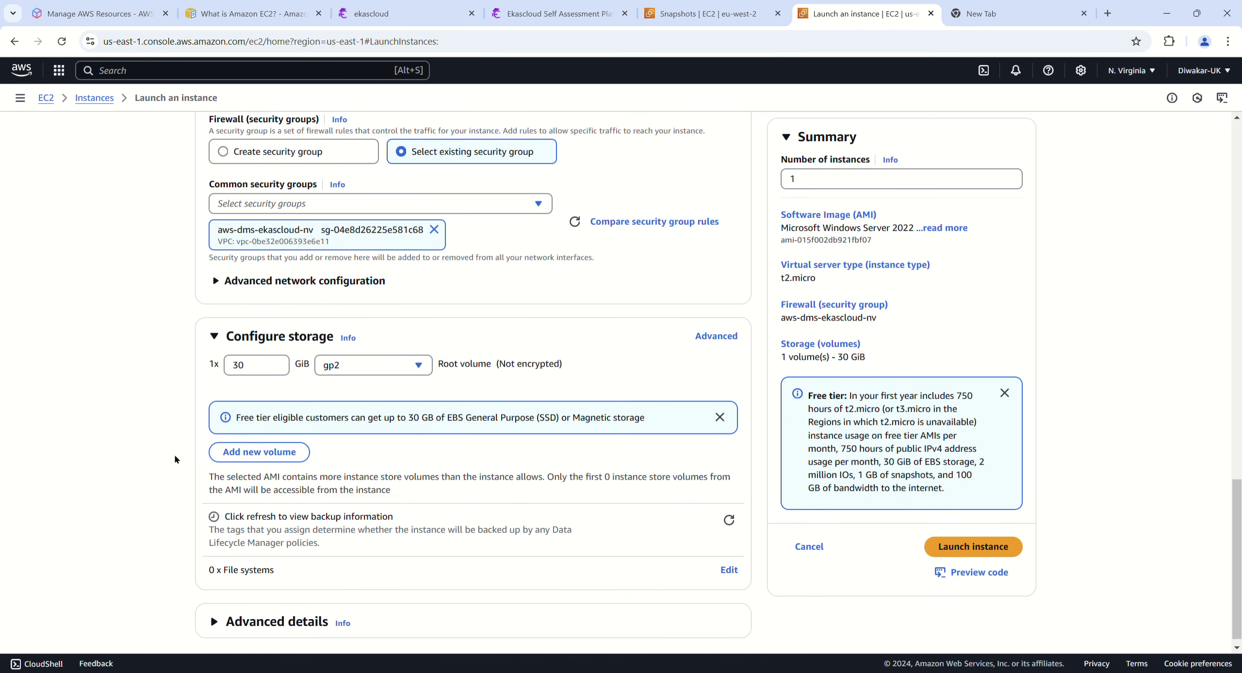
pyautogui.scroll(-1, 175, 458)
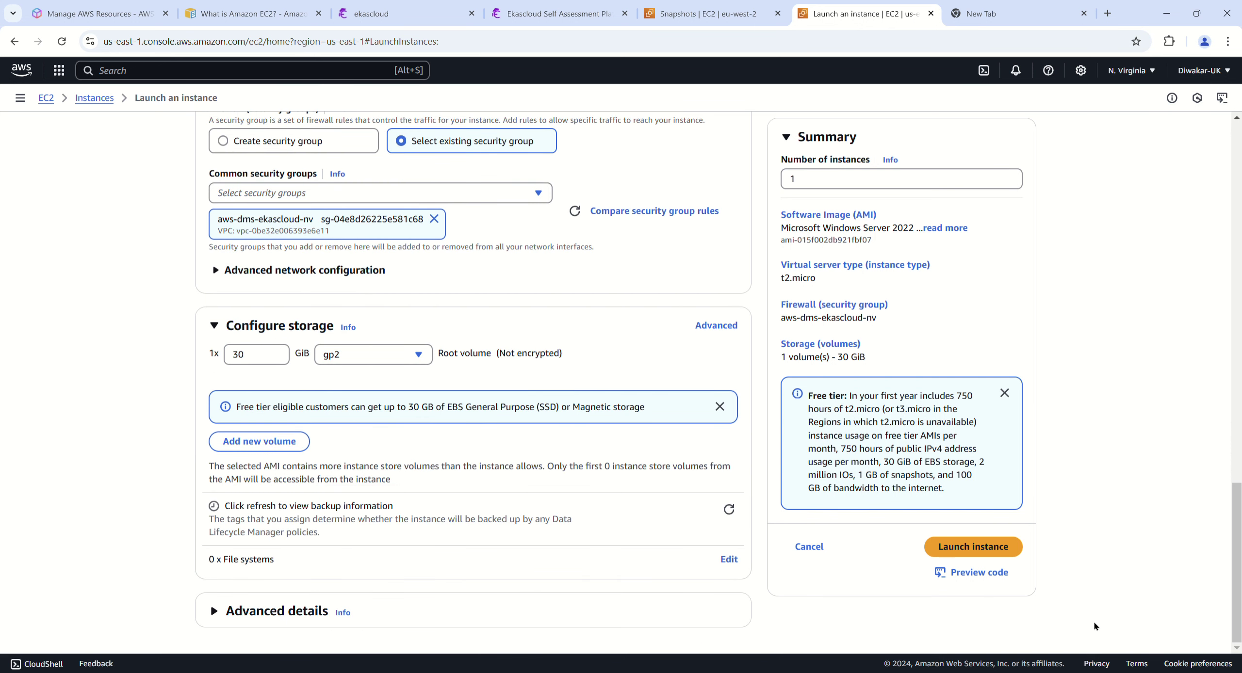
pyautogui.click(970, 547)
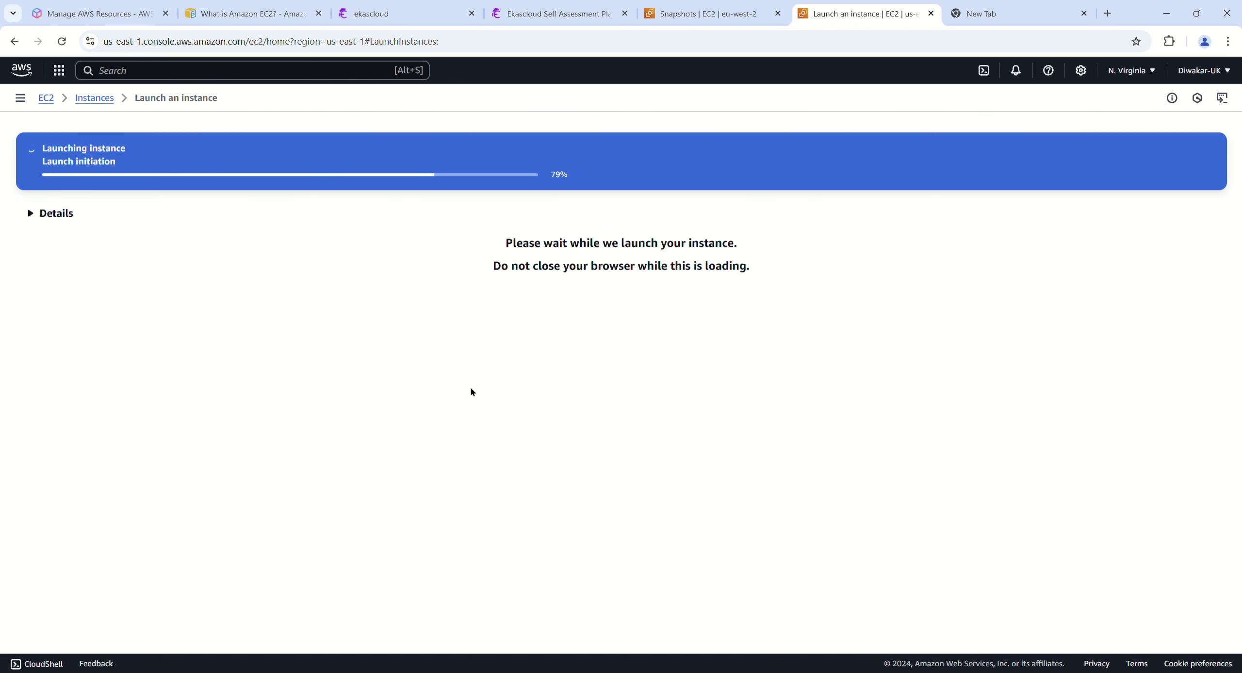
# Step: Go to the list of all instances and refresh it to include the newly launched server
pyautogui.scroll(-2, 1173, 489)
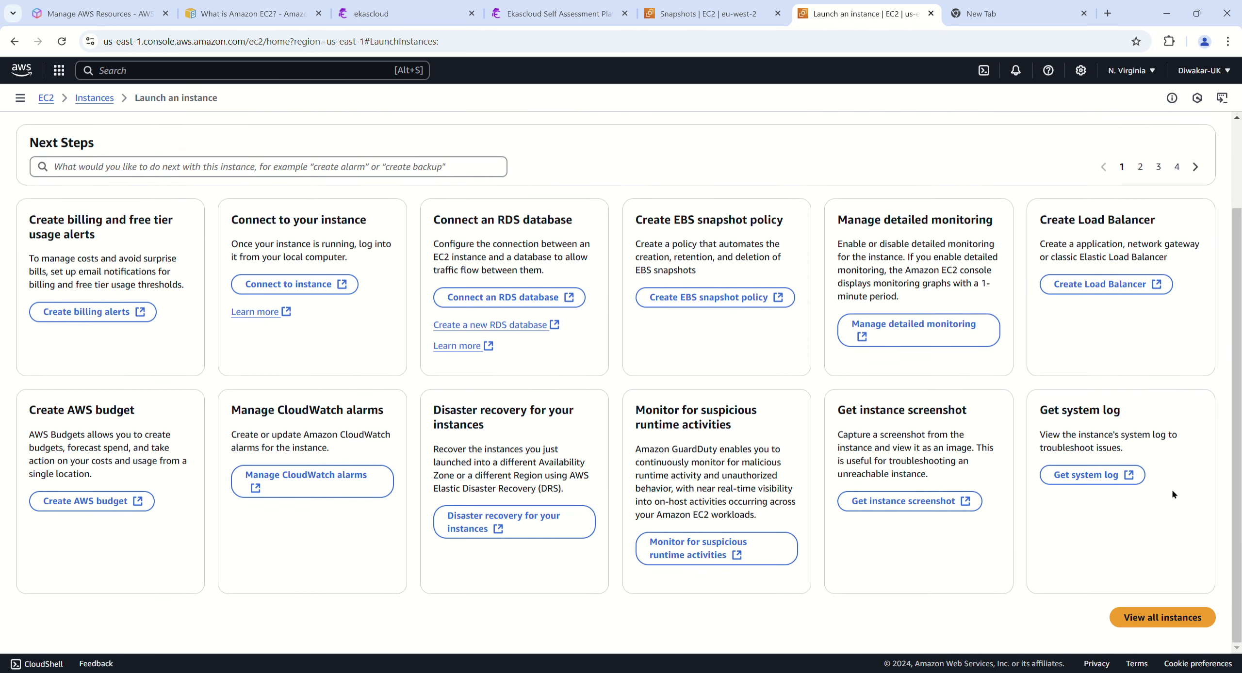
pyautogui.click(1126, 614)
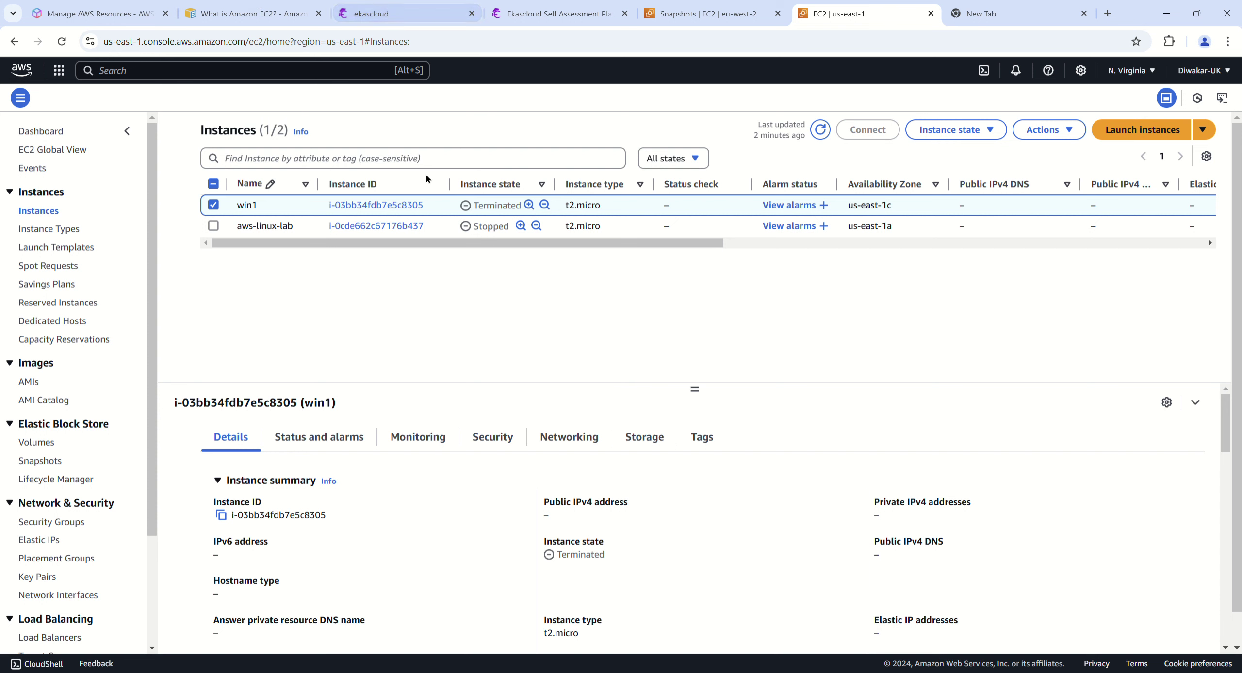
pyautogui.click(820, 129)
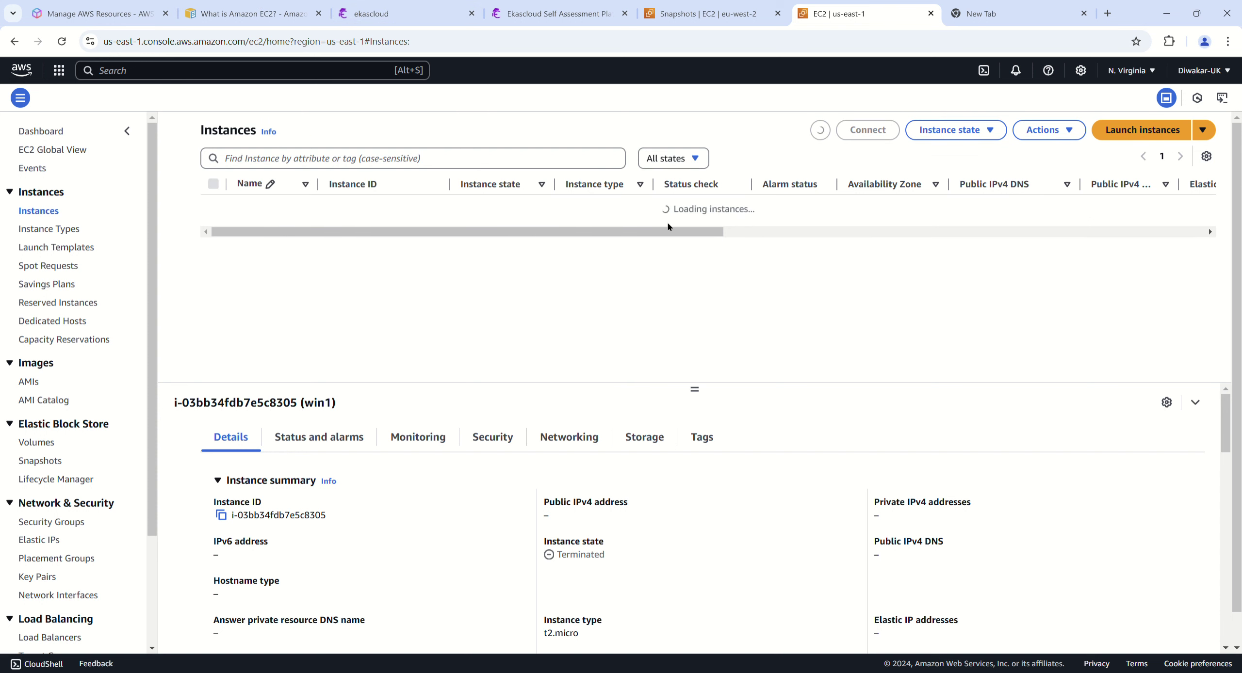
pyautogui.click(820, 129)
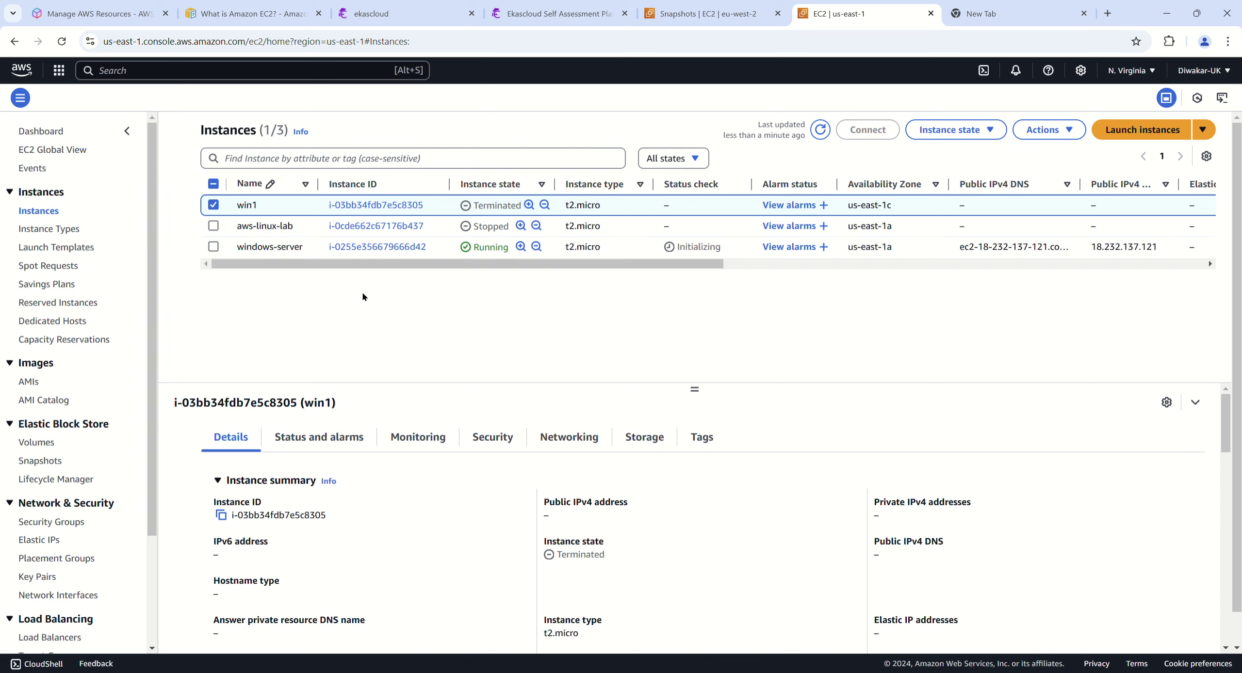
# Step: Open the RDP client connection details for windows-server only, and copy its public DNS and Administrator username
pyautogui.click(214, 247)
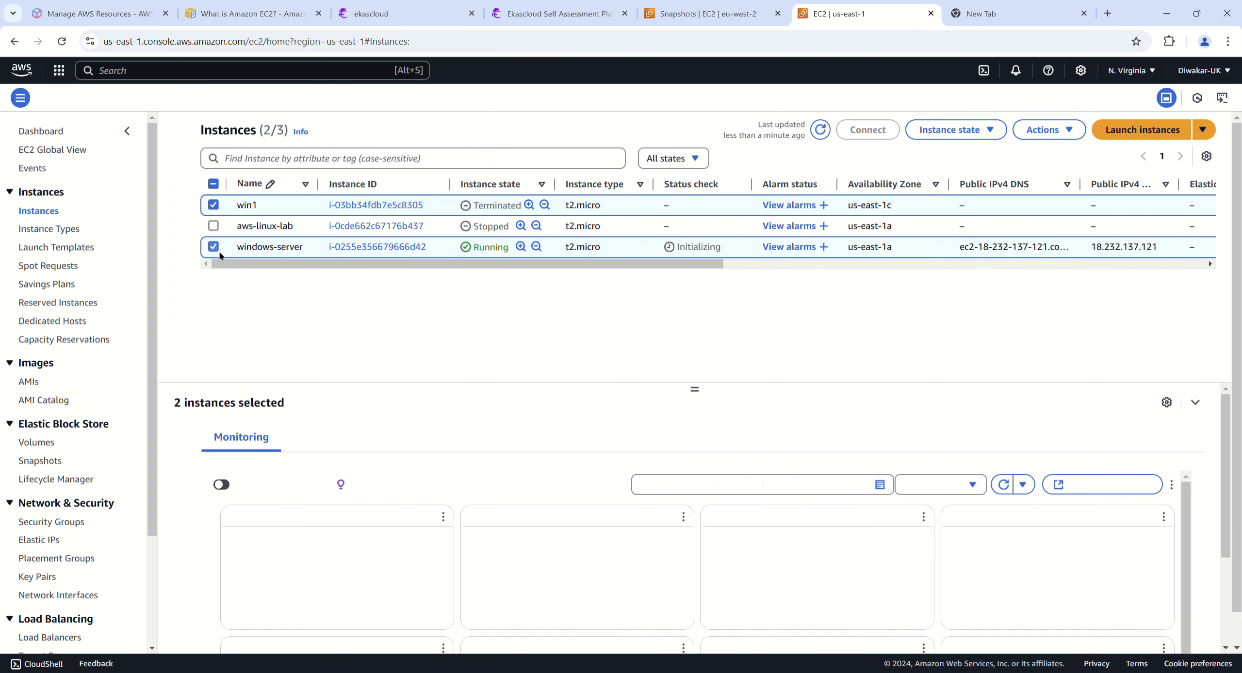
pyautogui.click(214, 205)
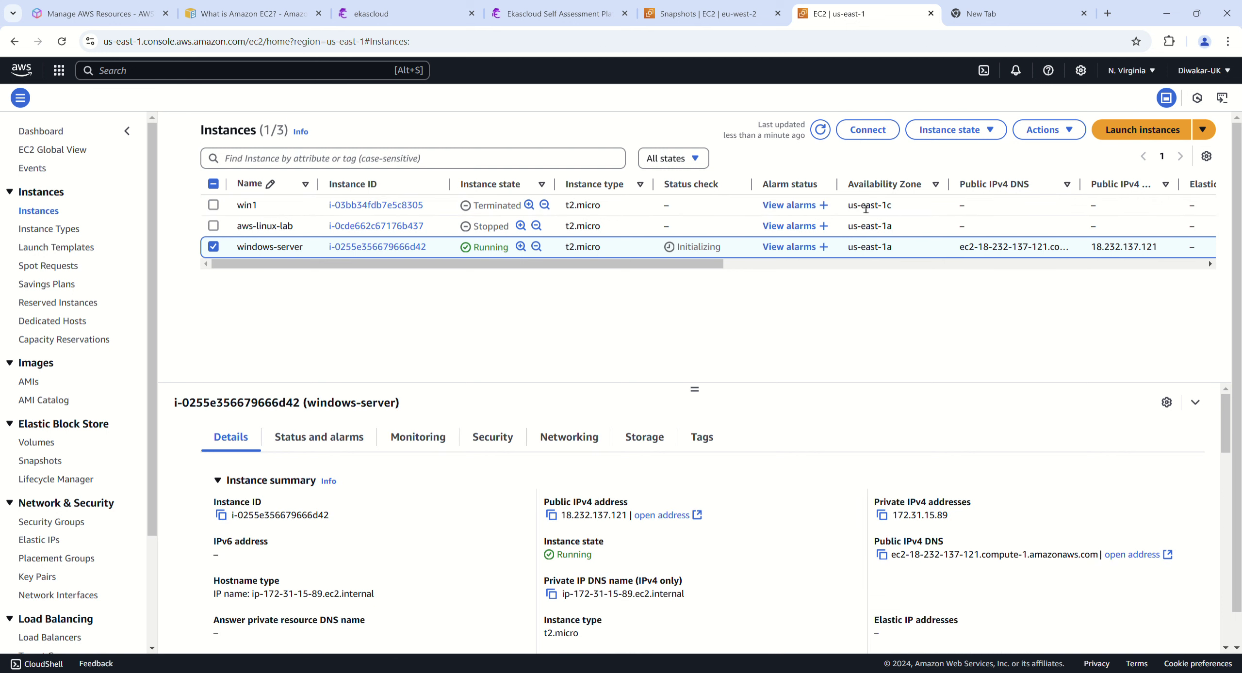
pyautogui.click(880, 131)
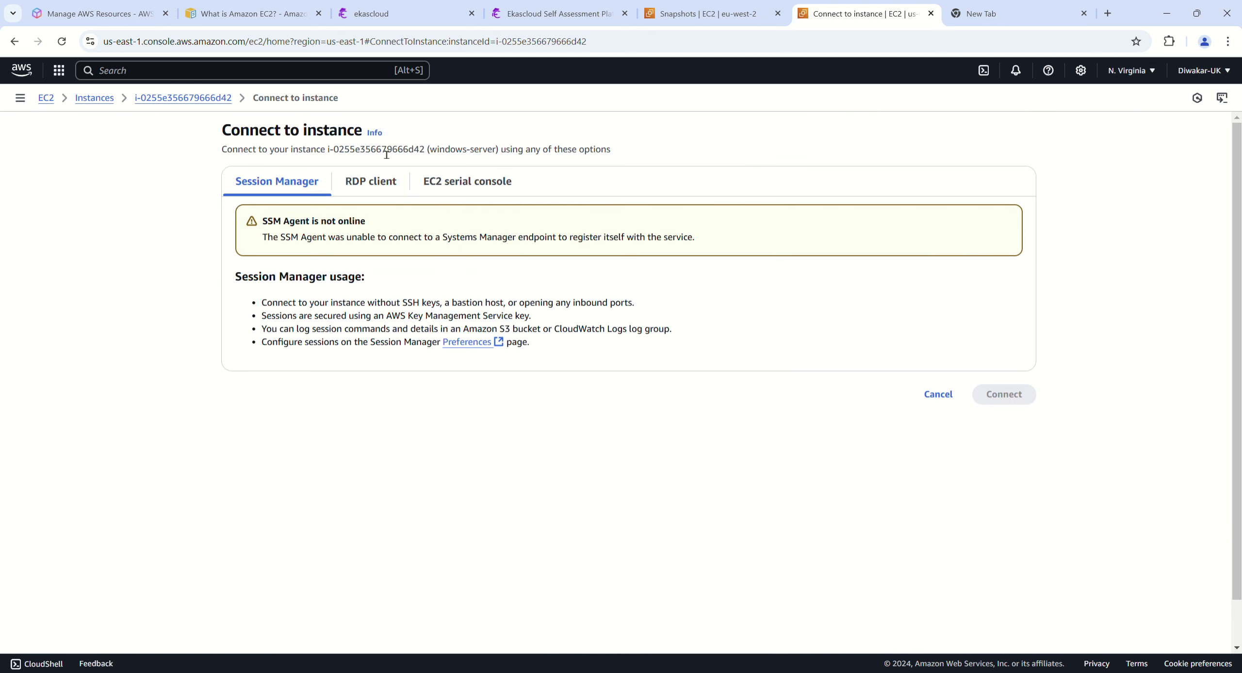
pyautogui.click(379, 182)
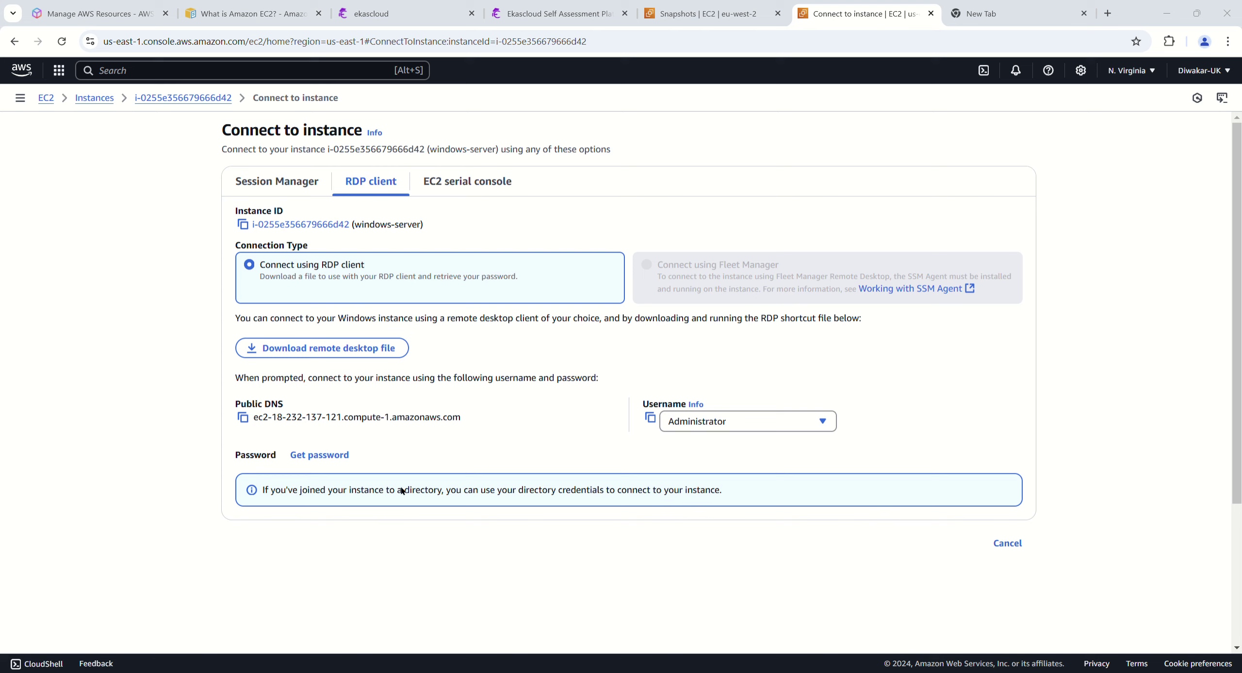
pyautogui.click(243, 419)
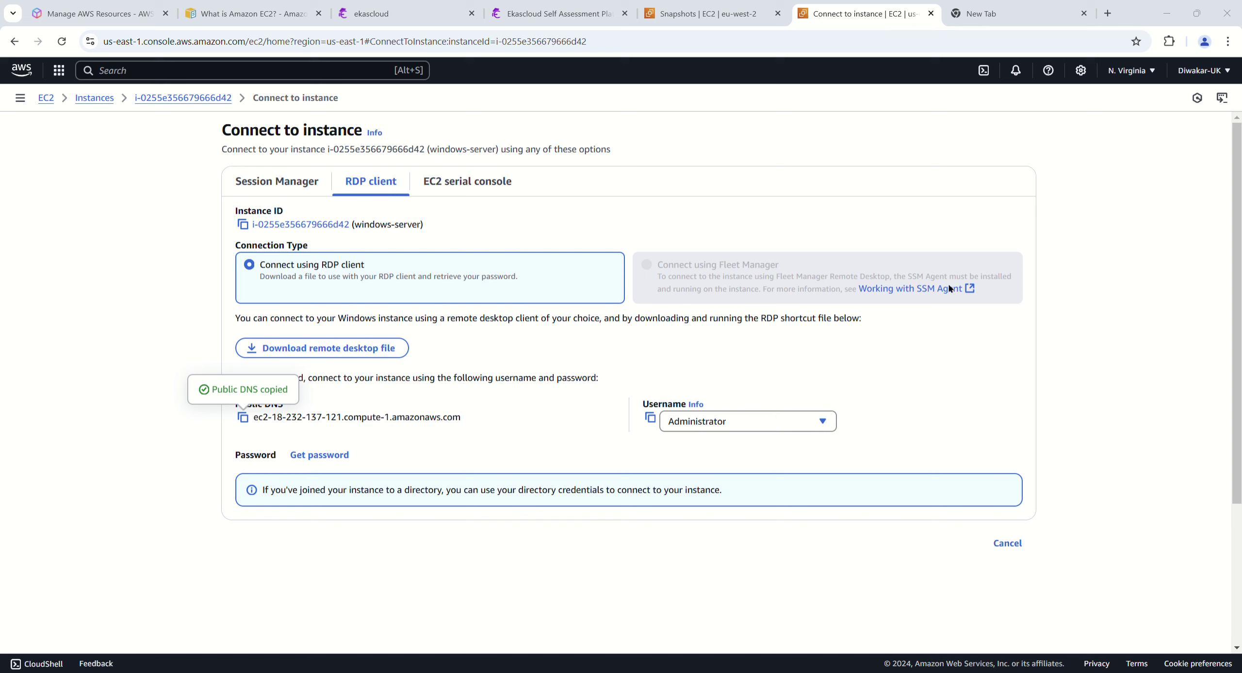
pyautogui.click(650, 418)
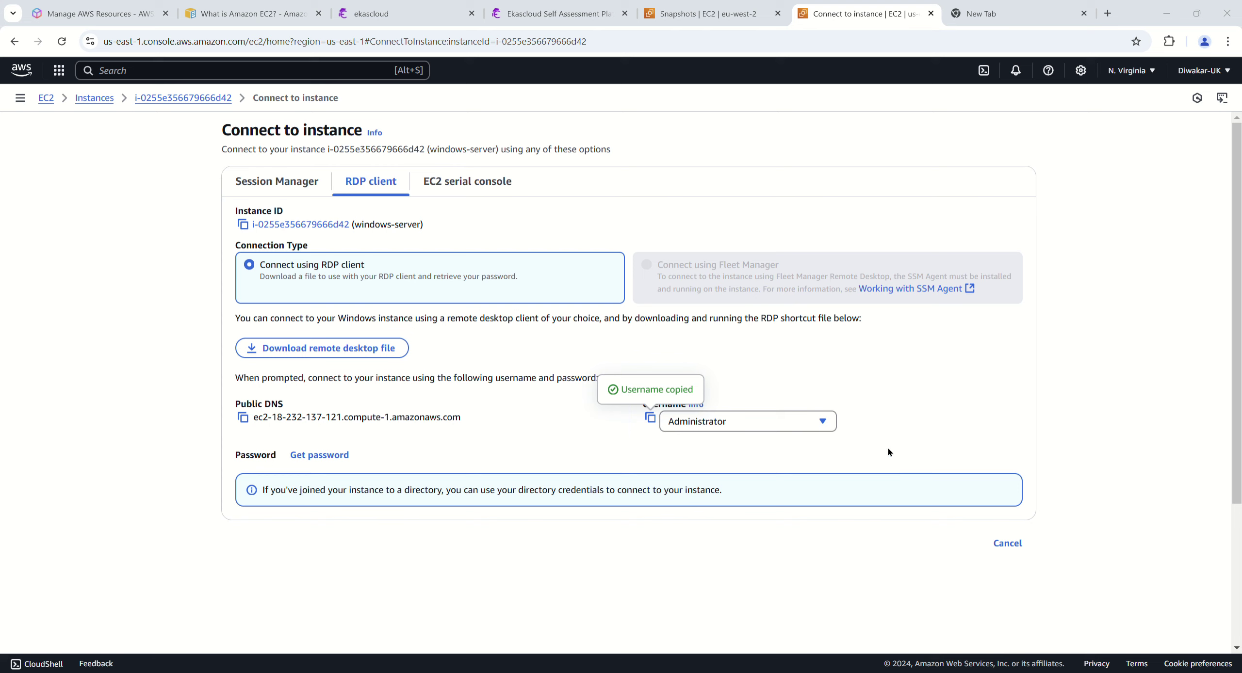
# Step: Try to retrieve and decrypt the instance's Windows password, and check the EC2 serial console connection option
pyautogui.click(313, 456)
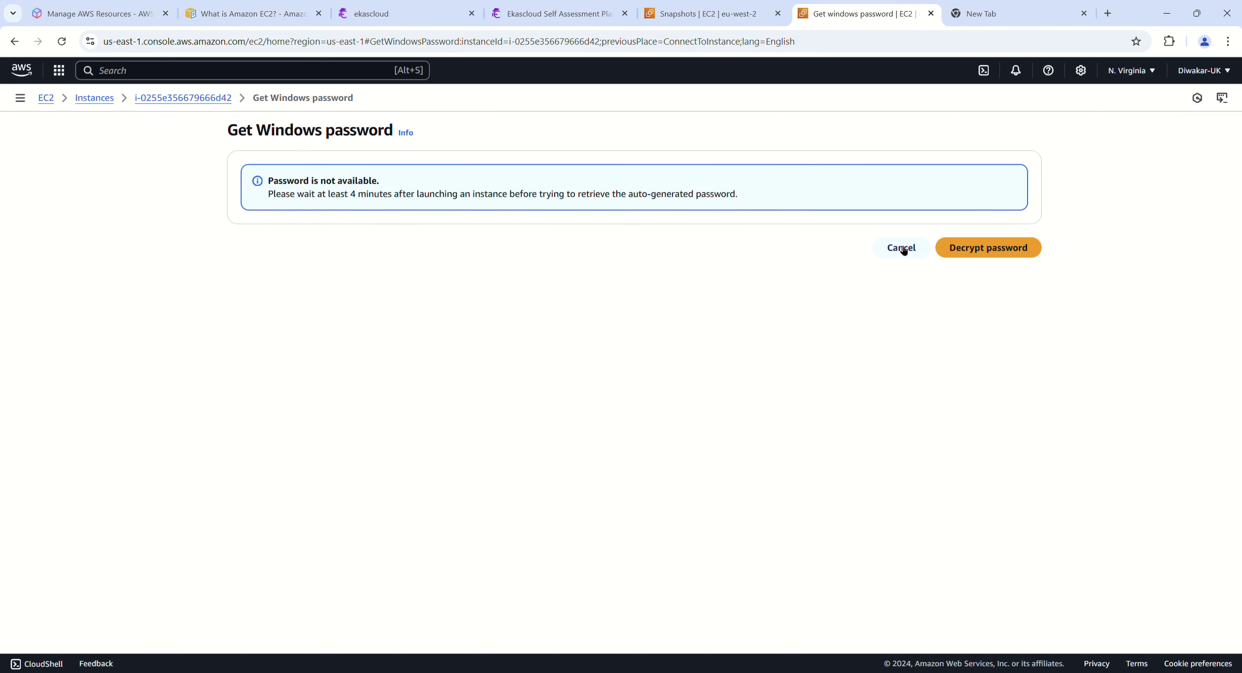
pyautogui.click(1022, 253)
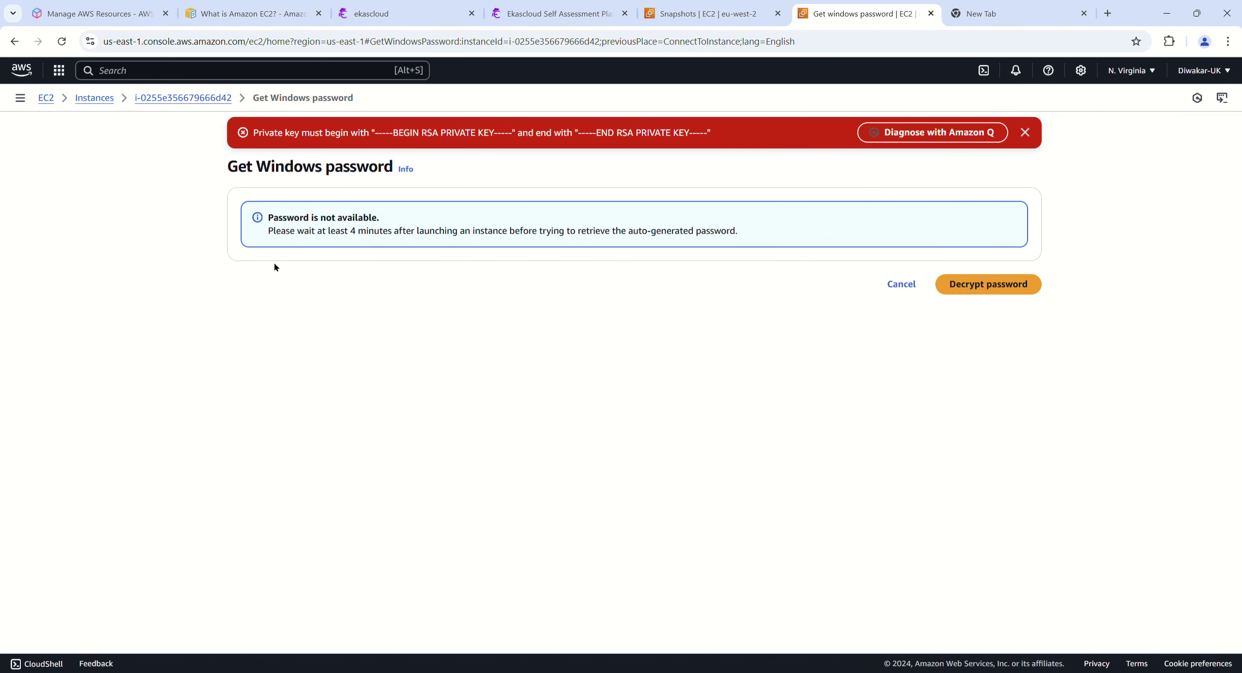
pyautogui.click(1025, 132)
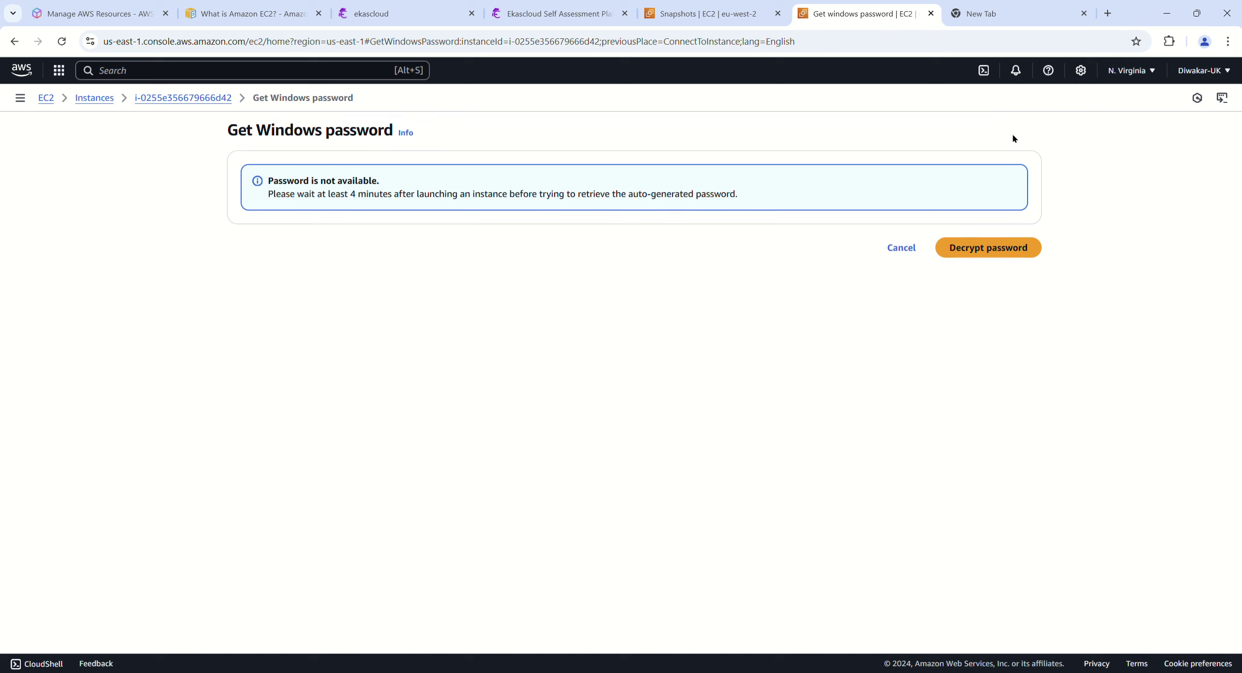
pyautogui.click(58, 42)
pyautogui.click(909, 246)
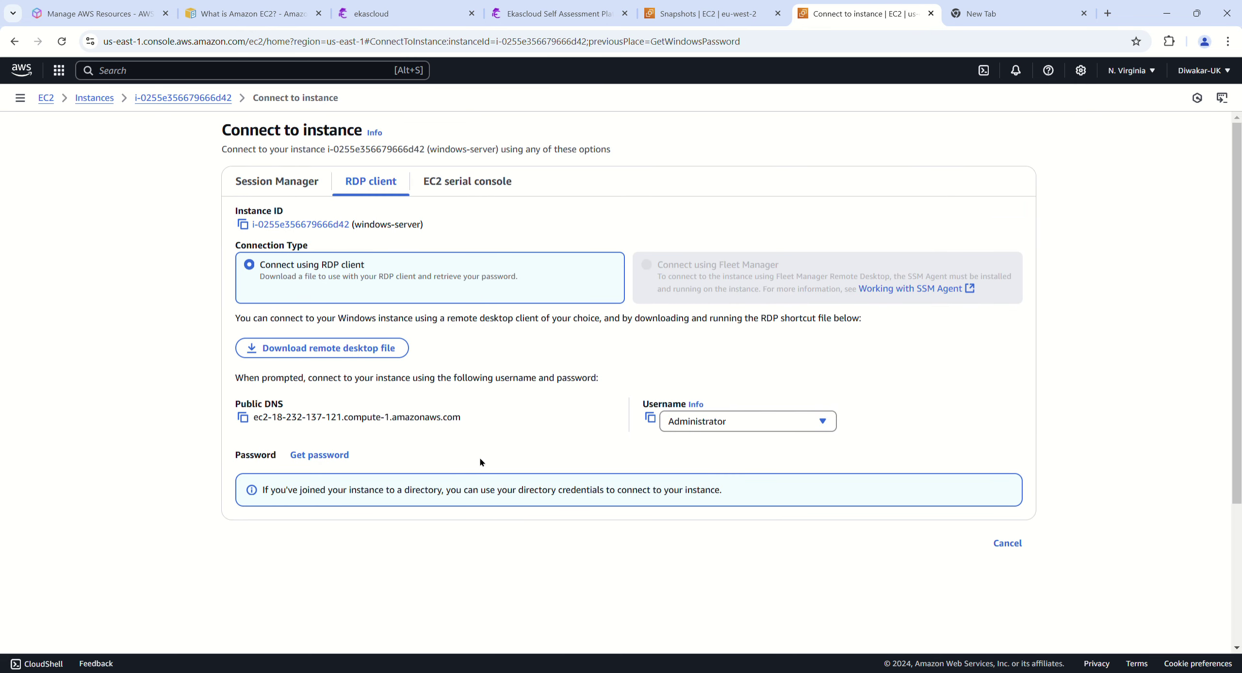
pyautogui.click(330, 455)
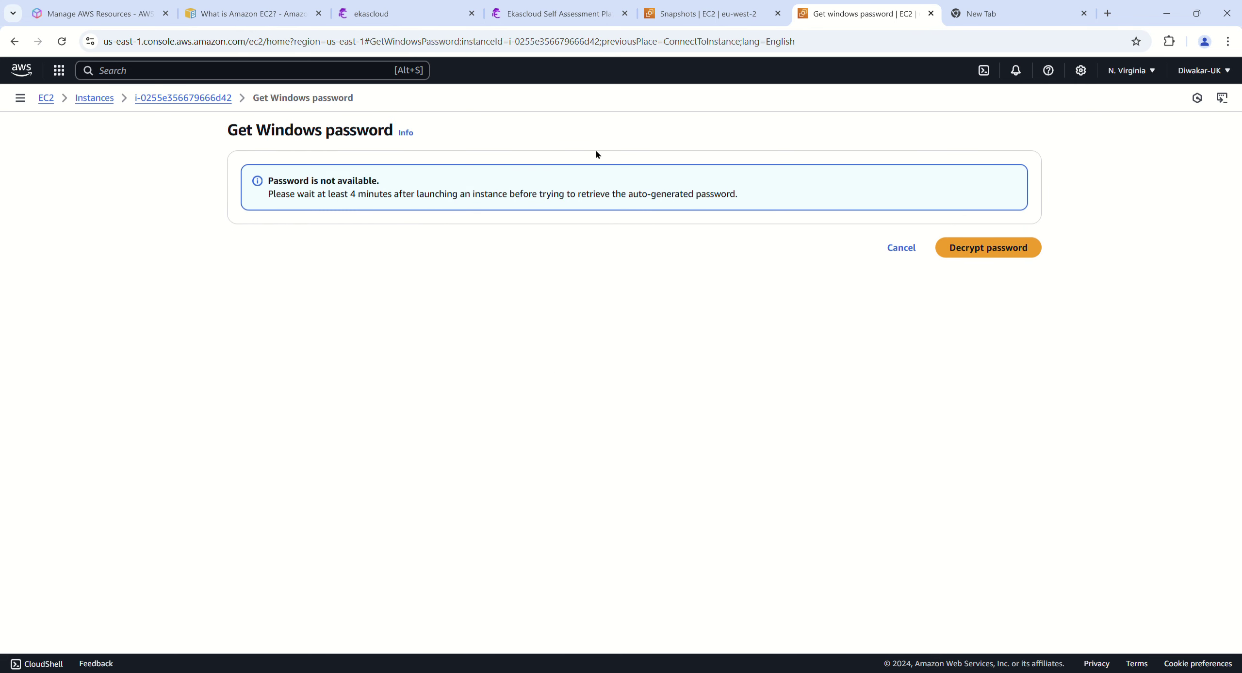
pyautogui.click(902, 247)
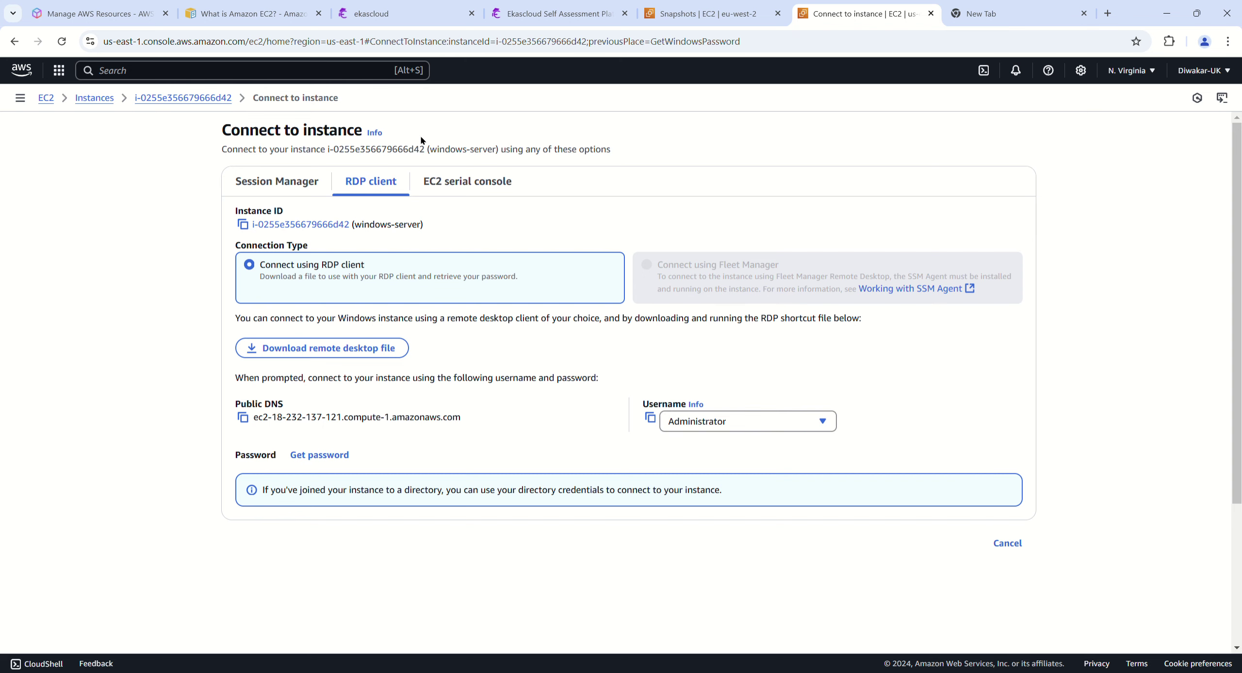
pyautogui.click(445, 183)
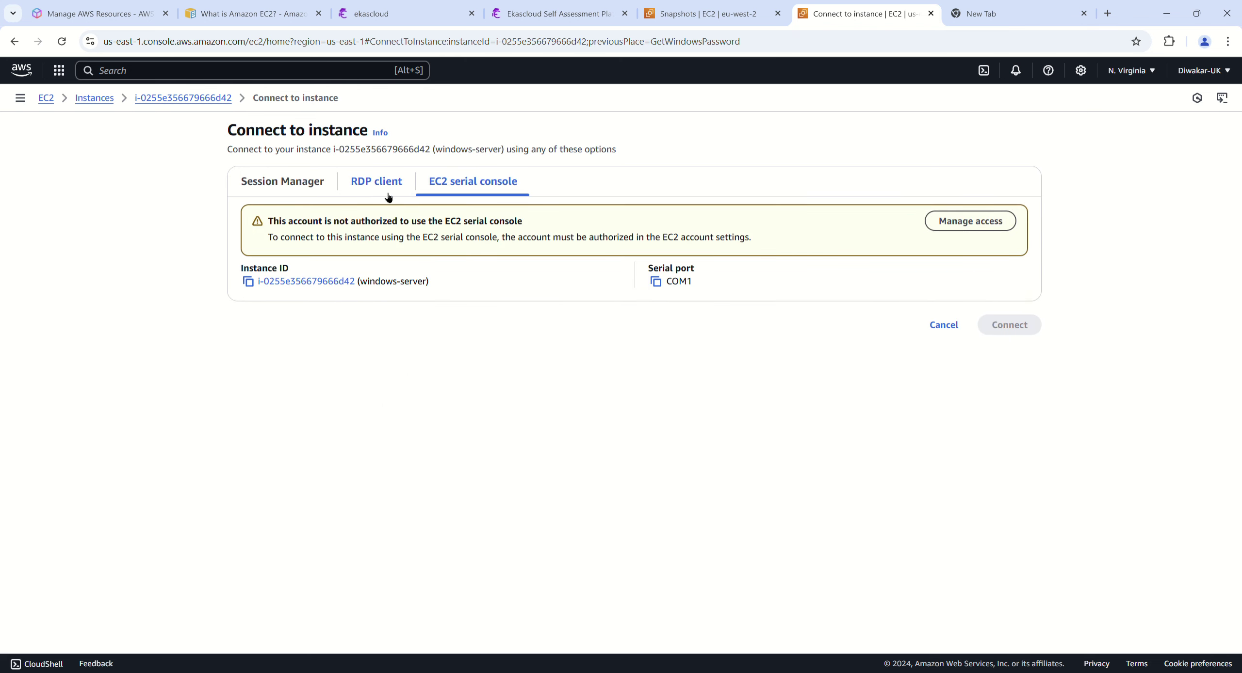
pyautogui.click(389, 194)
# Step: Reload the Windows password page, upload the private key file aws-dms-ekascloud-nv.pem, and decrypt the administrator password
pyautogui.click(321, 455)
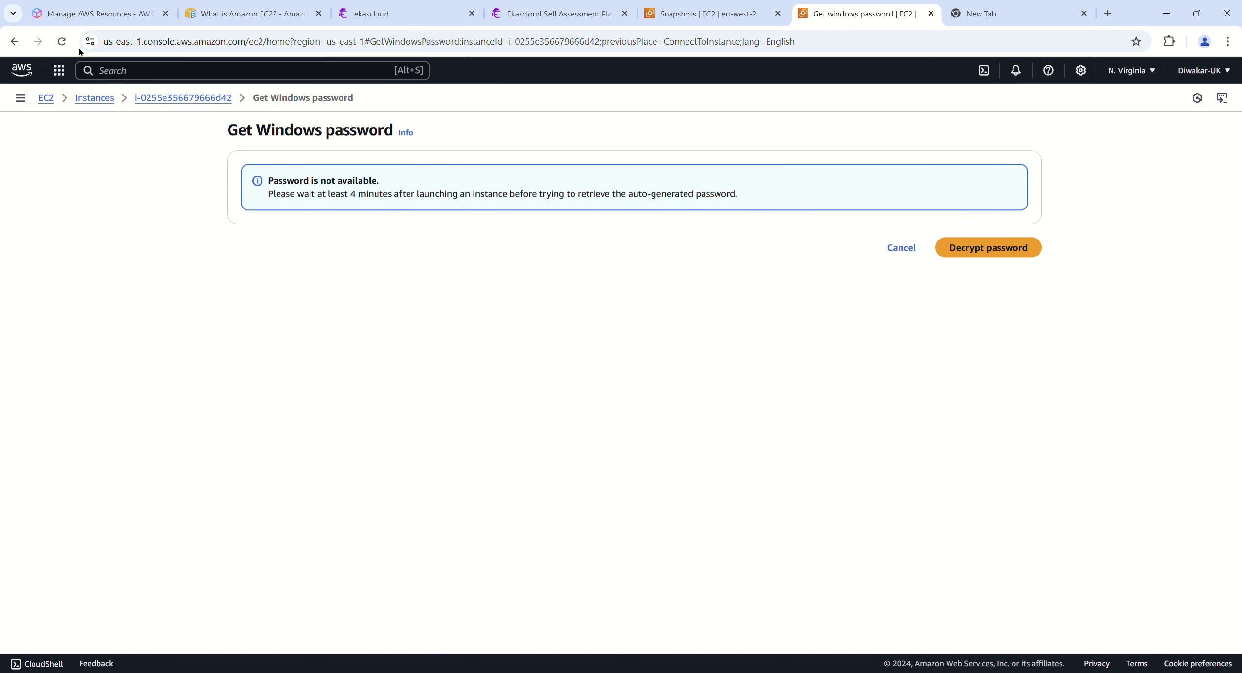
pyautogui.click(62, 41)
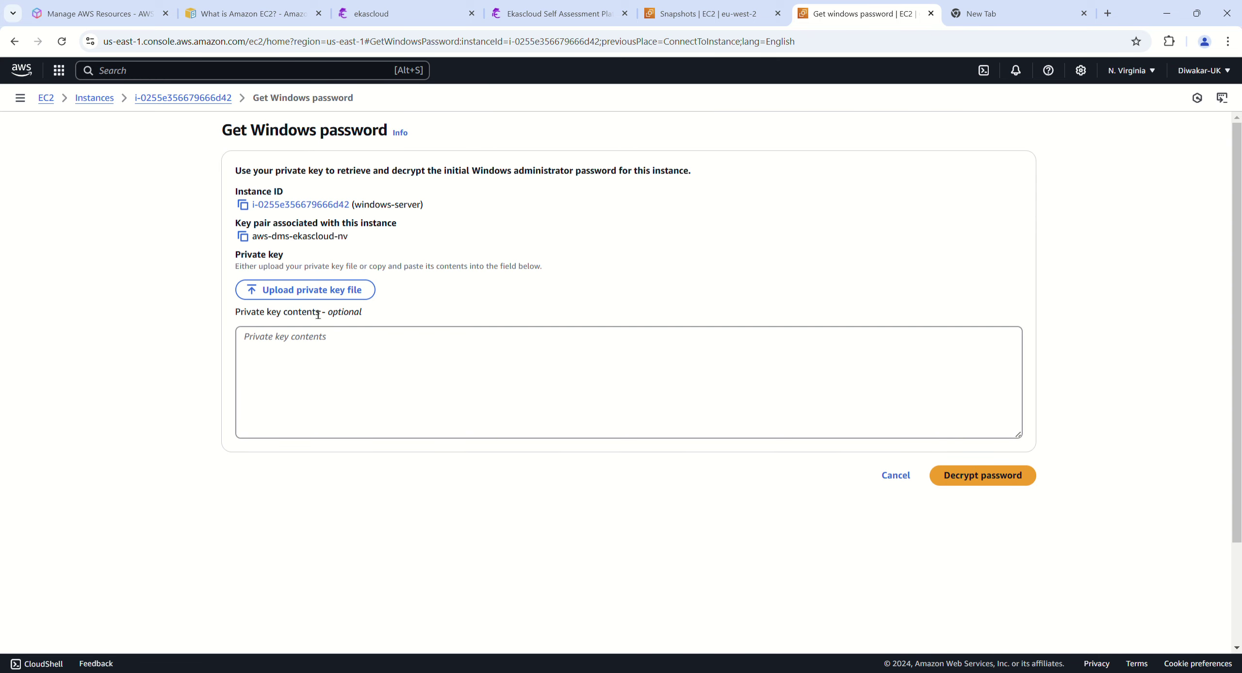
pyautogui.click(325, 289)
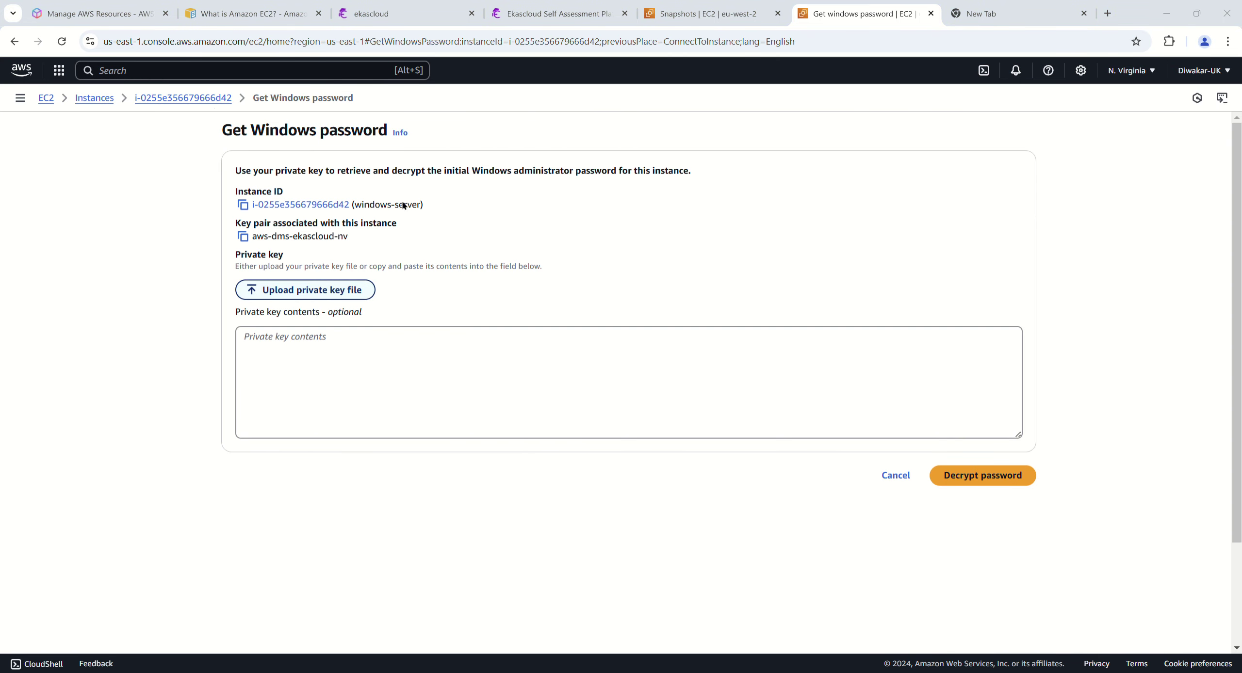
pyautogui.click(513, 332)
pyautogui.click(950, 504)
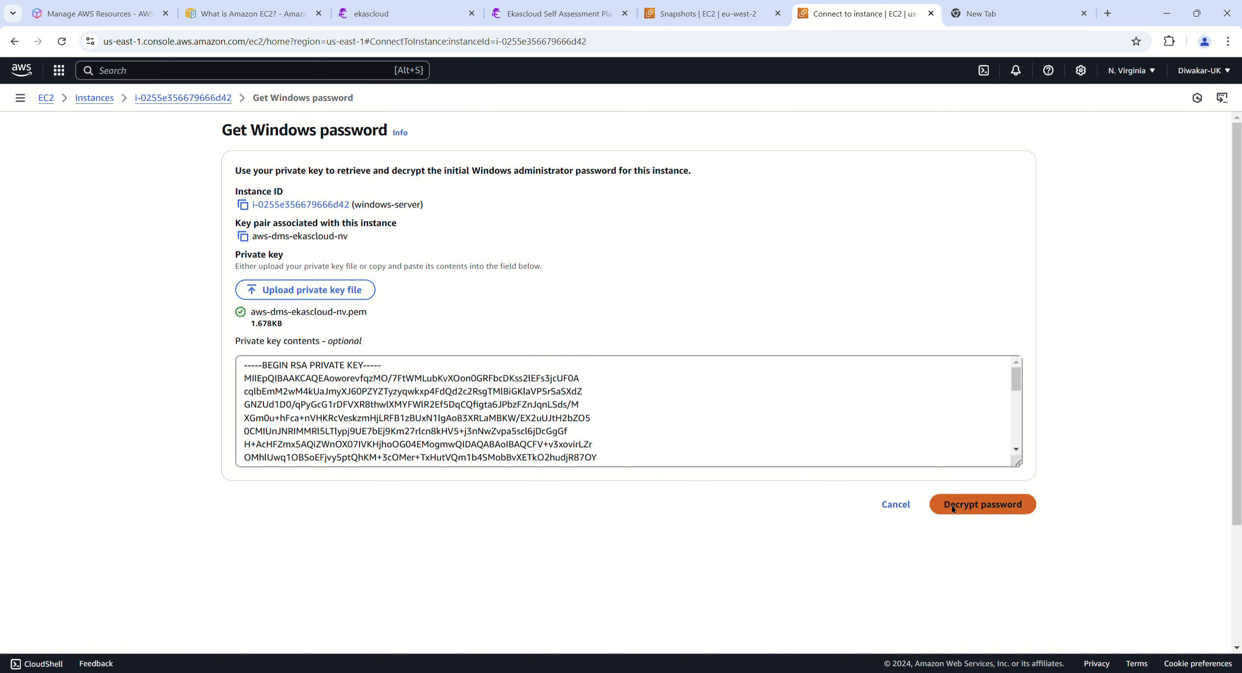
# Step: Copy the decrypted Windows administrator password from the RDP client connection details
pyautogui.click(243, 465)
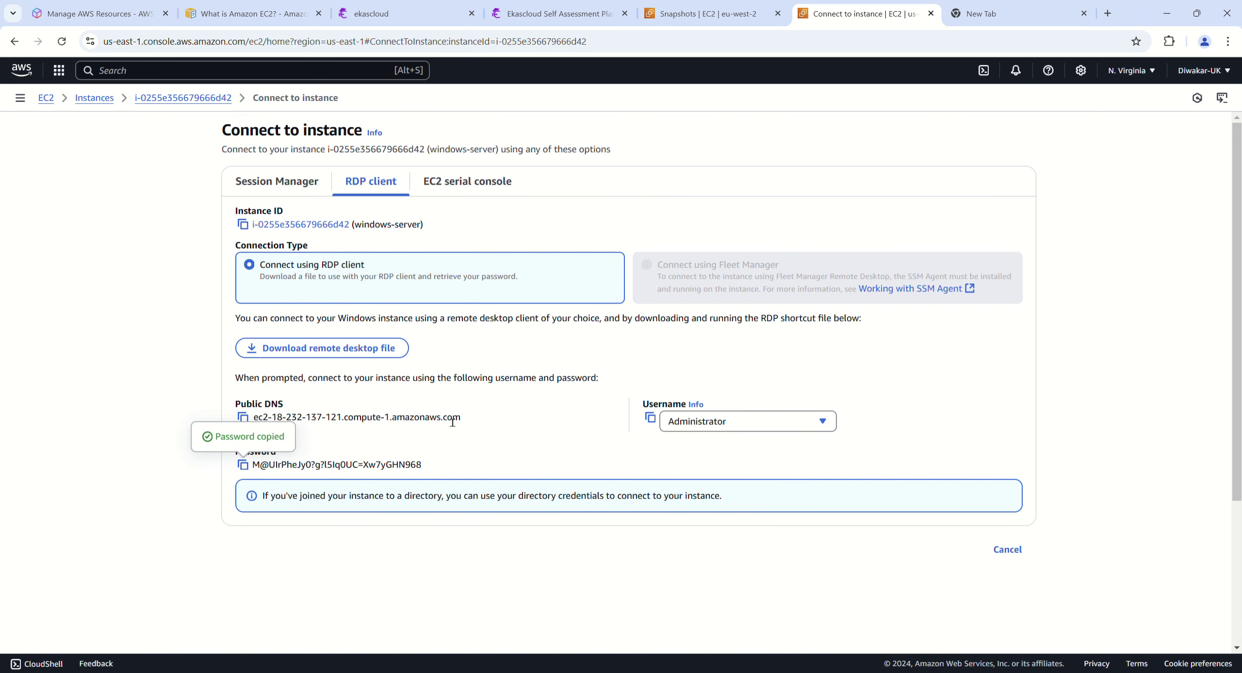
pyautogui.press('super')
# Step: Go back to the instances list and open the root volume attached to windows-server from its storage details
pyautogui.click(80, 97)
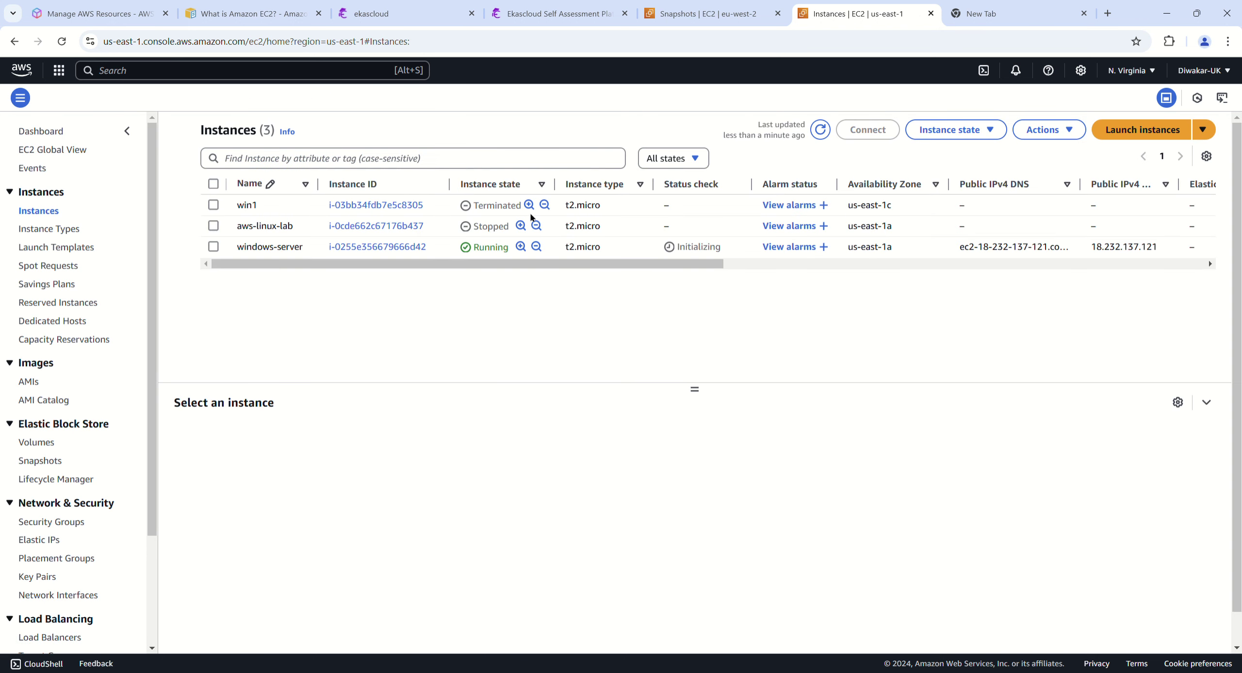
pyautogui.click(216, 247)
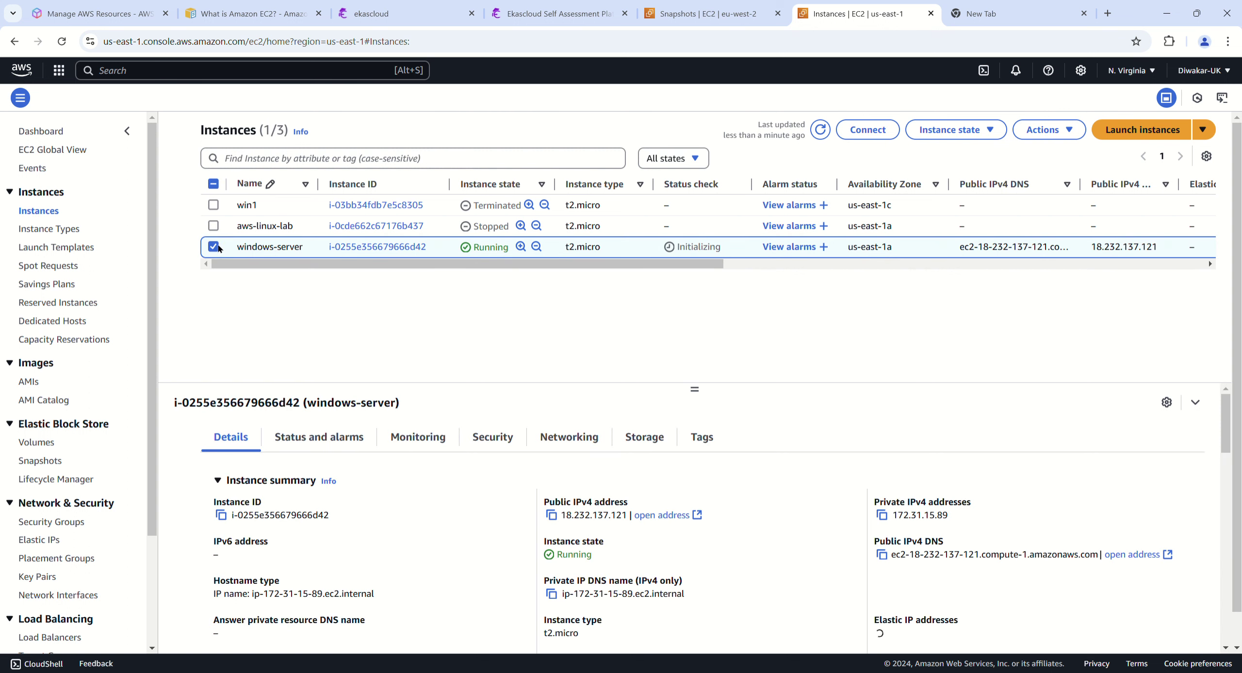
pyautogui.click(658, 441)
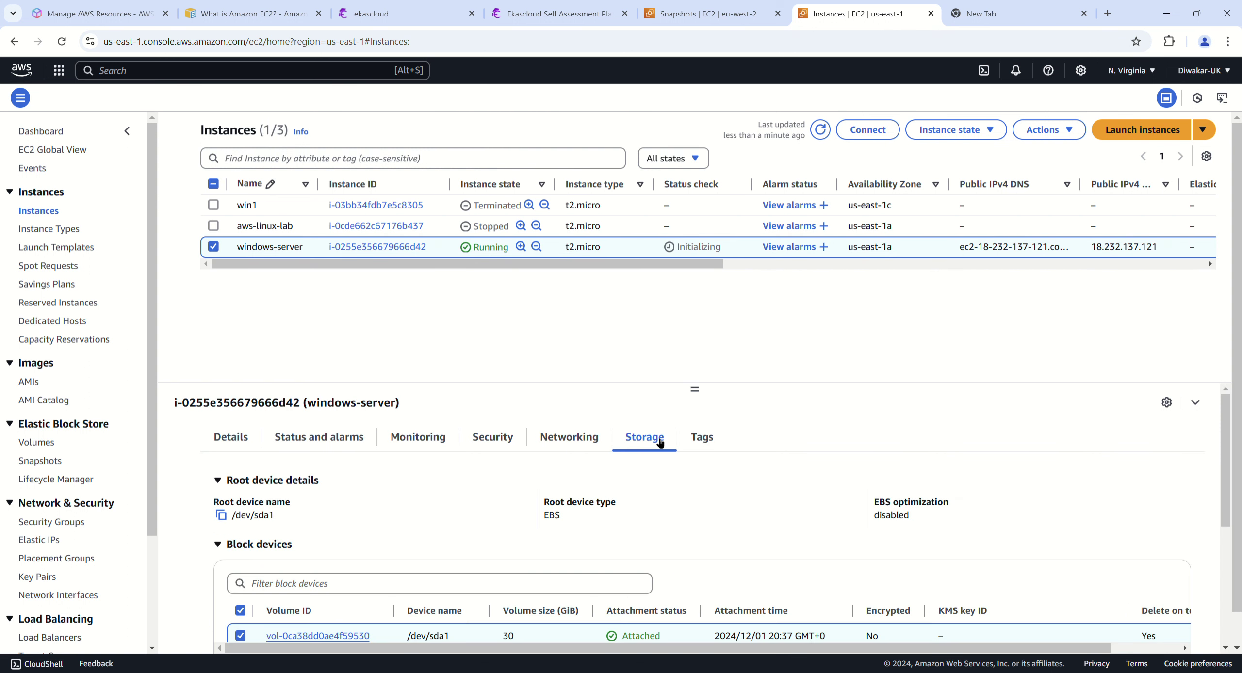
pyautogui.scroll(-3, 582, 461)
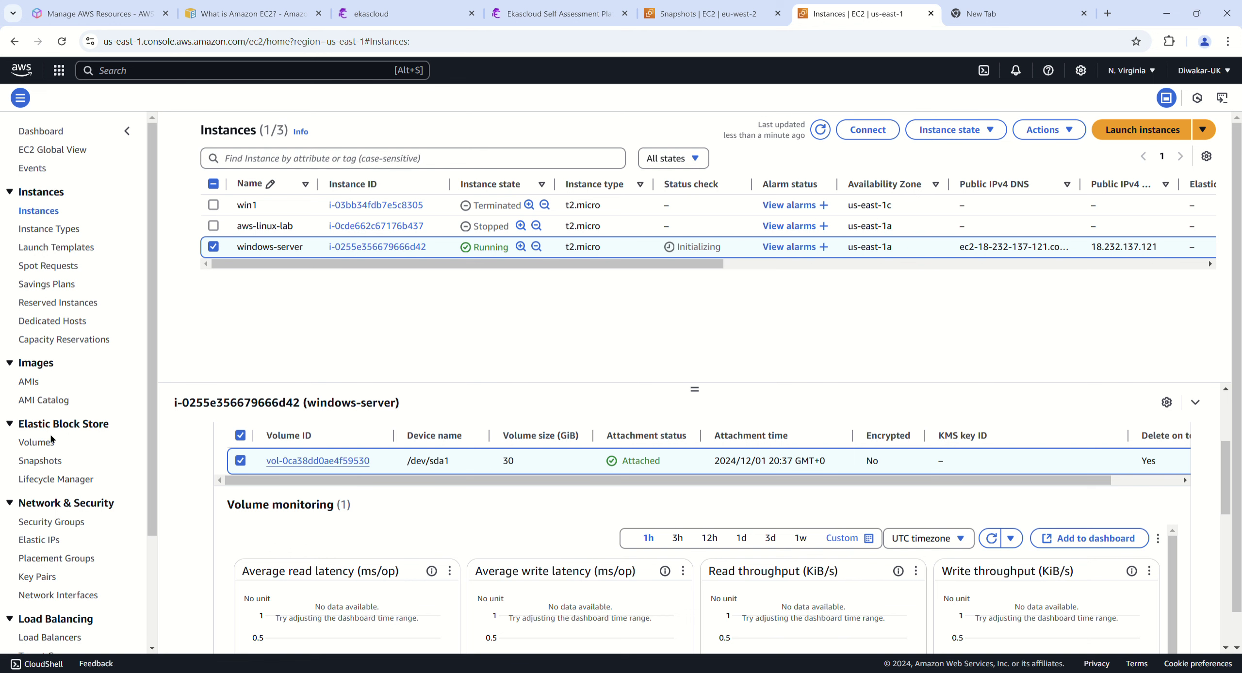
pyautogui.click(301, 461)
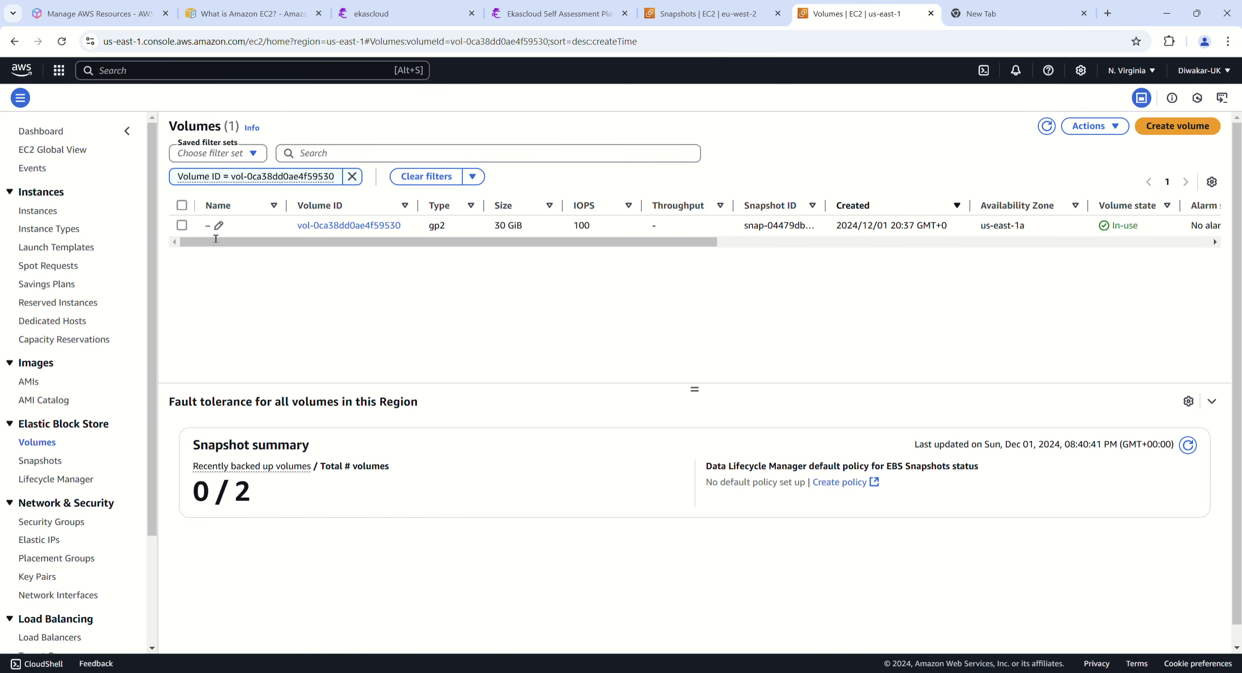
# Step: Name the root volume windows-server-ssd1
pyautogui.click(219, 227)
pyautogui.write('w')
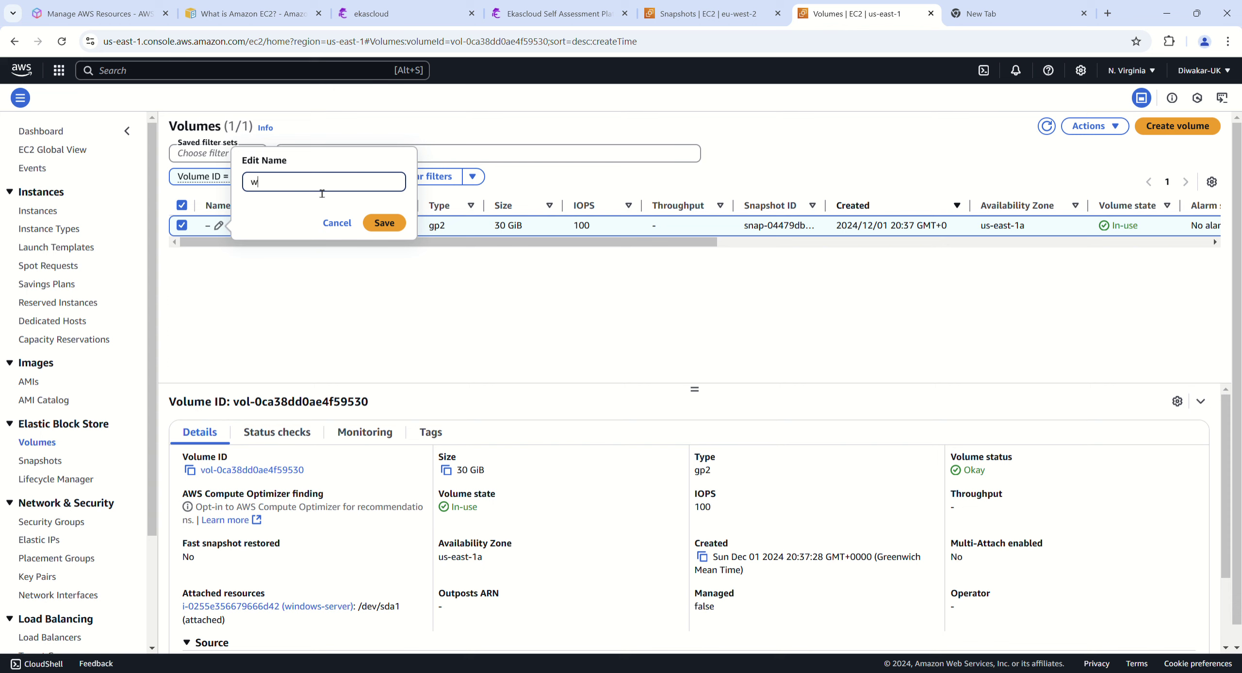
pyautogui.write('indows-server-ssd1')
pyautogui.click(385, 223)
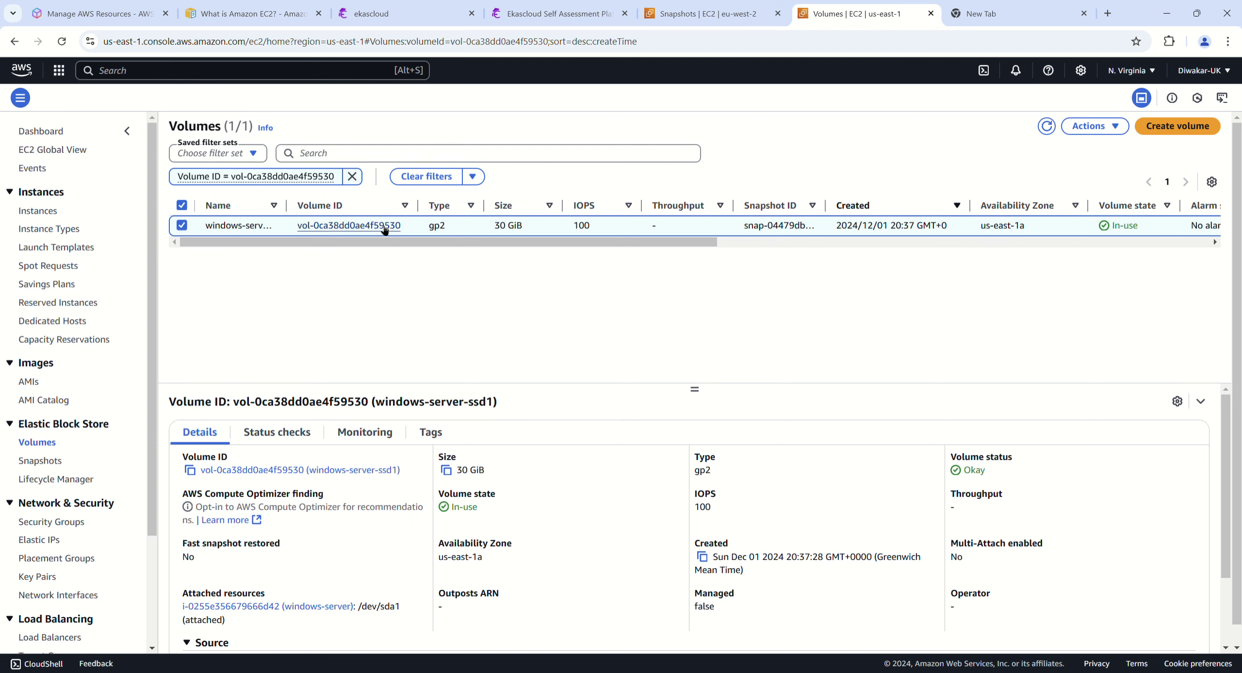
# Step: Modify the windows-server-ssd1 volume to a size of 32 GiB and confirm the modification
pyautogui.click(1090, 128)
pyautogui.click(1005, 148)
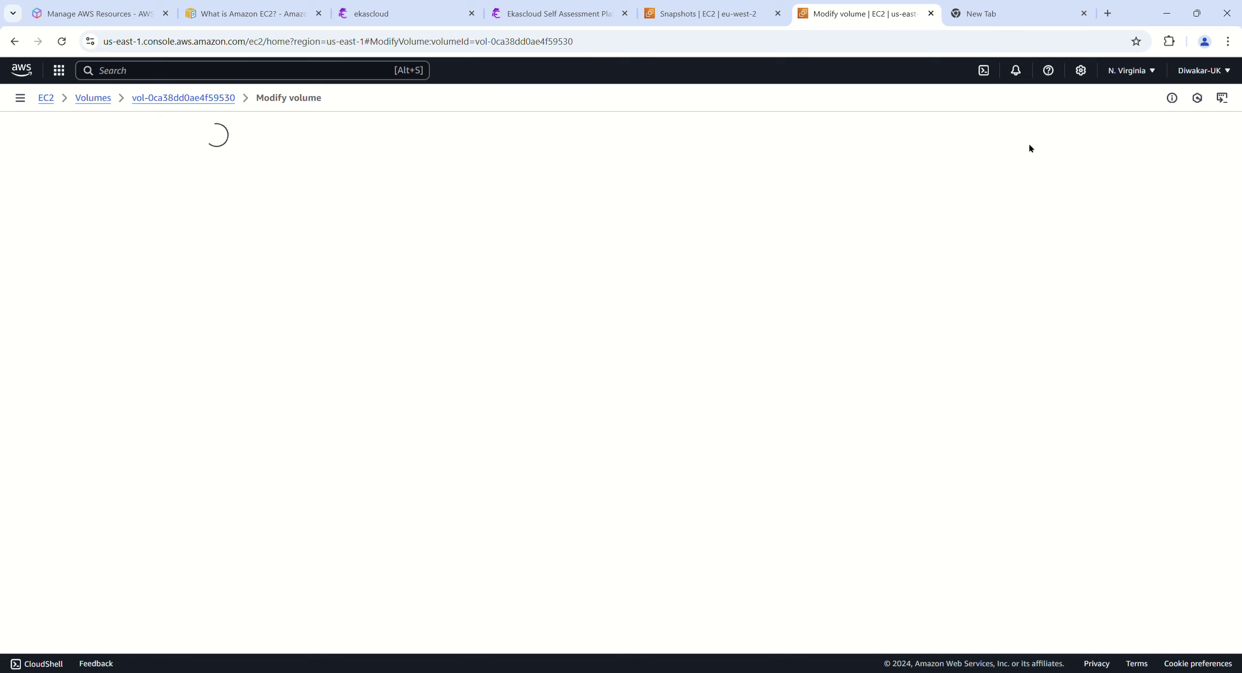
pyautogui.click(280, 325)
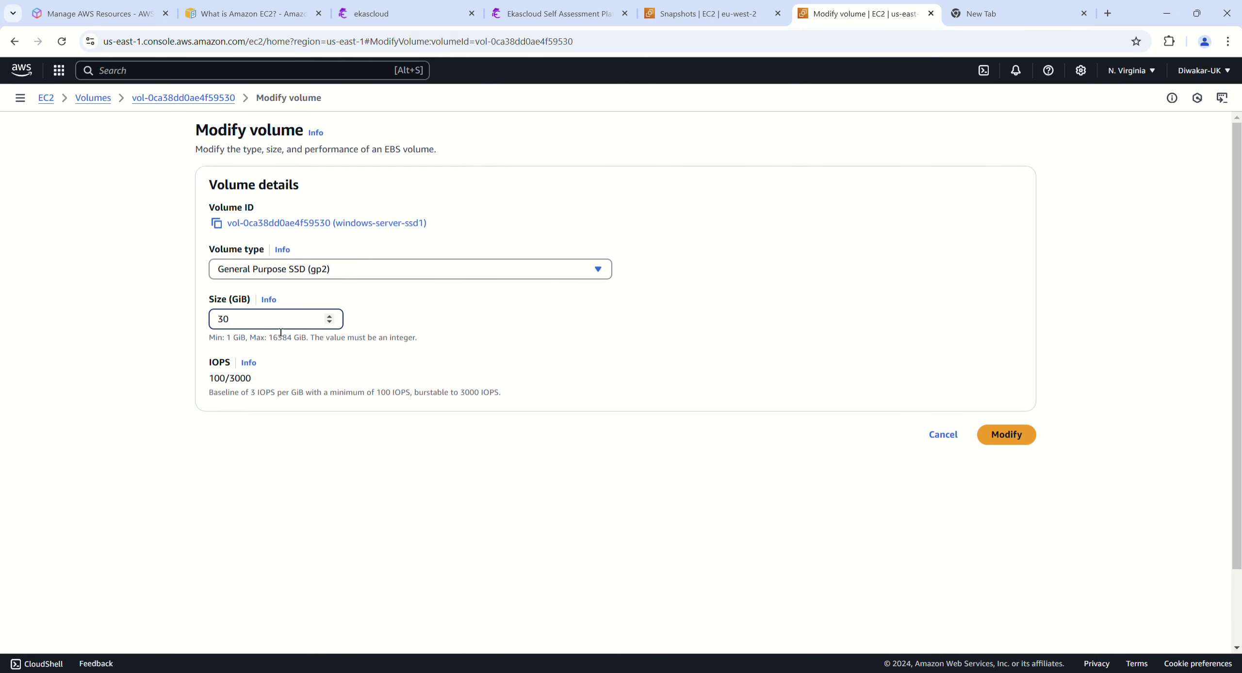
pyautogui.press('BackSpace')
pyautogui.write('2')
pyautogui.click(1019, 435)
pyautogui.click(786, 481)
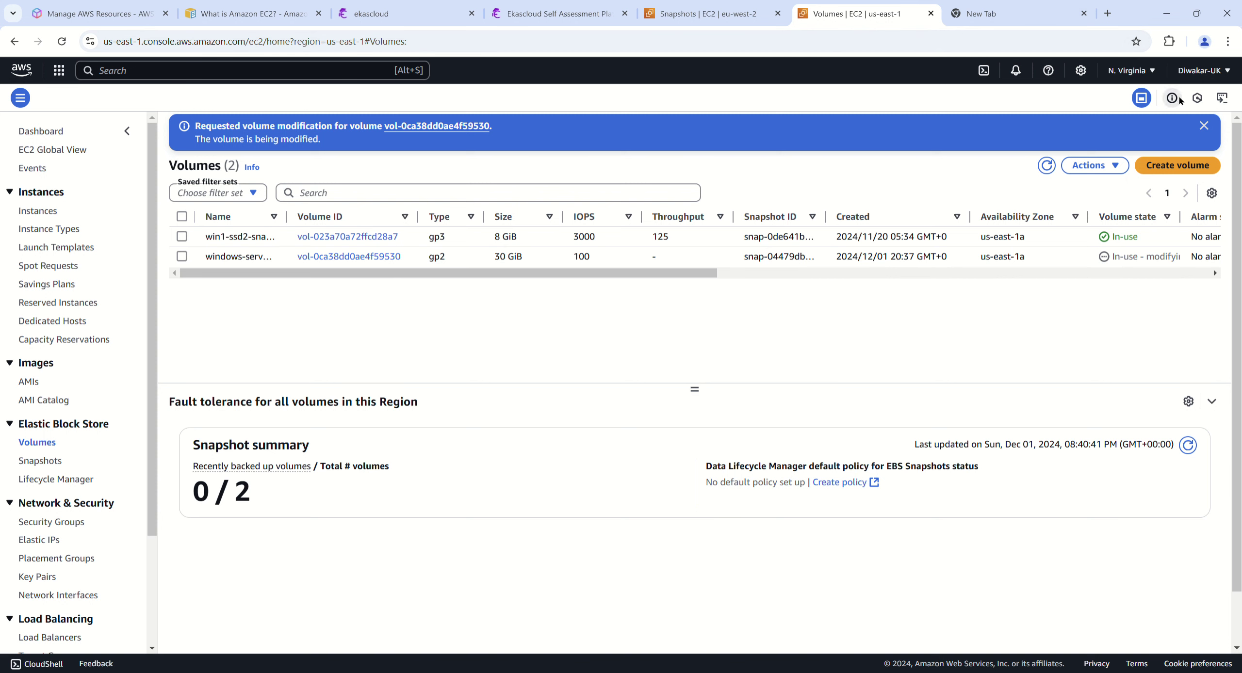
# Step: Start a new EBS volume with the General Purpose SSD (gp2) type and a size of 2 GiB
pyautogui.click(1179, 166)
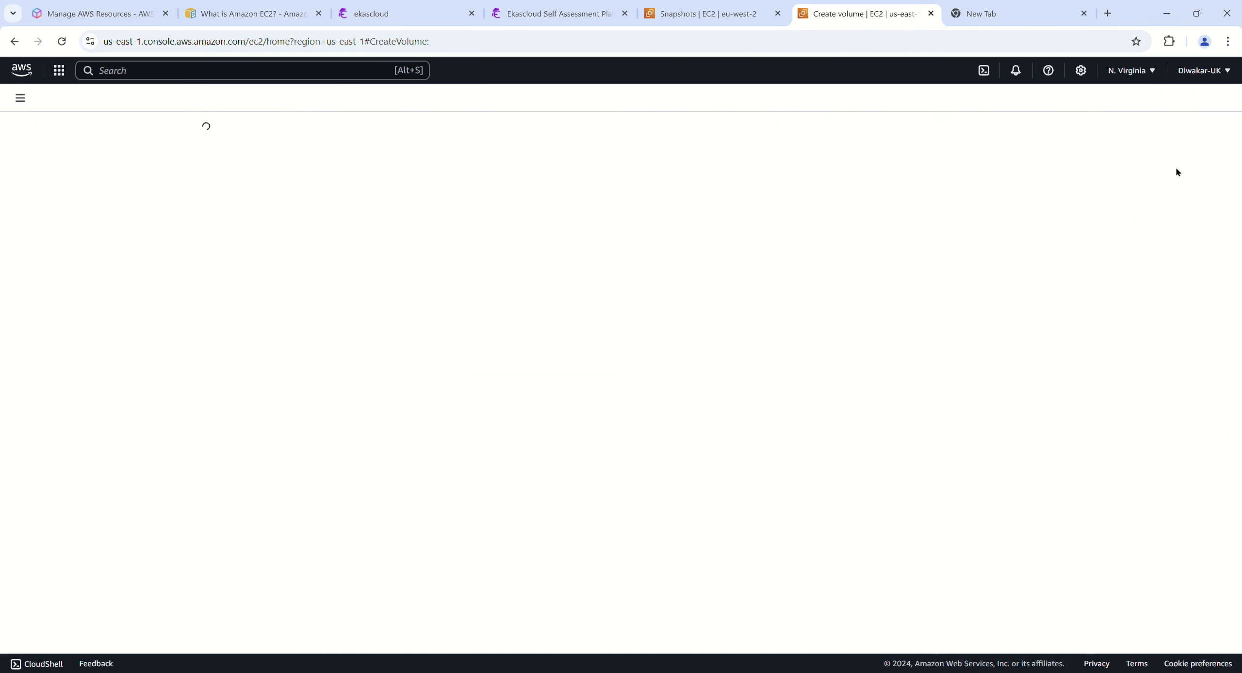
pyautogui.click(425, 221)
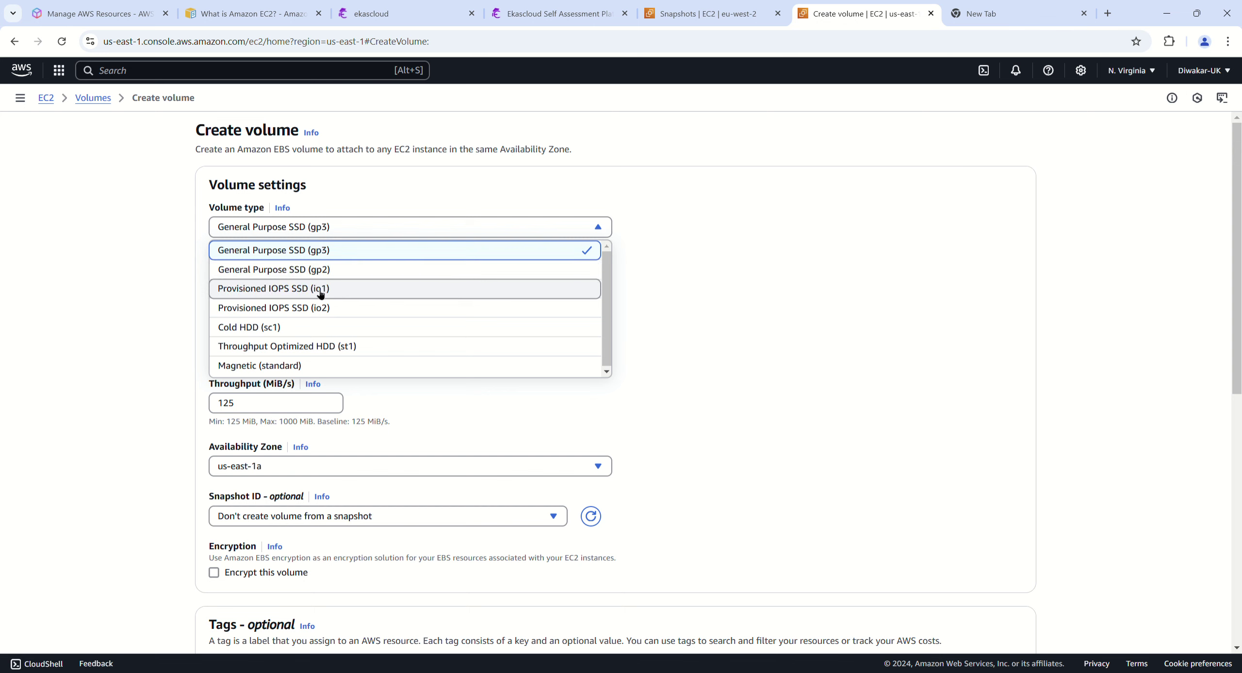
pyautogui.click(336, 270)
pyautogui.doubleClick(228, 278)
pyautogui.write('2')
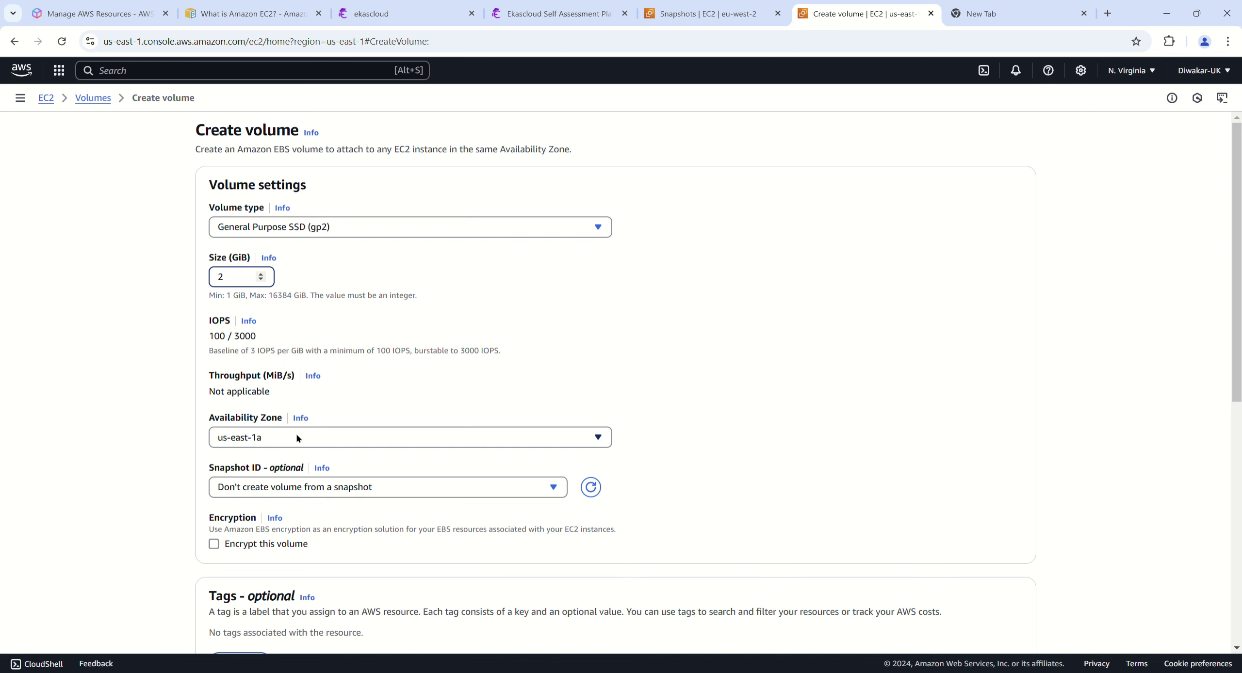
# Step: Add a Name tag with the value windows-server-ssd2 to the new volume and create it in us-east-1a
pyautogui.scroll(-3, 295, 435)
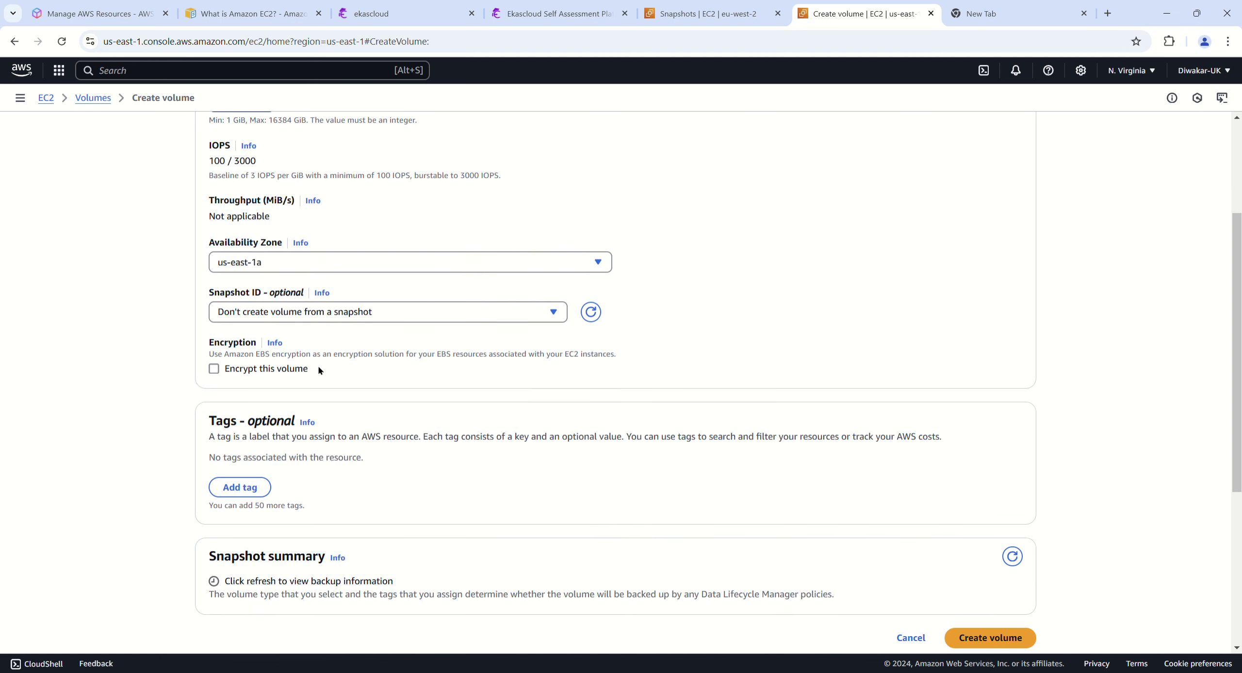
pyautogui.click(240, 487)
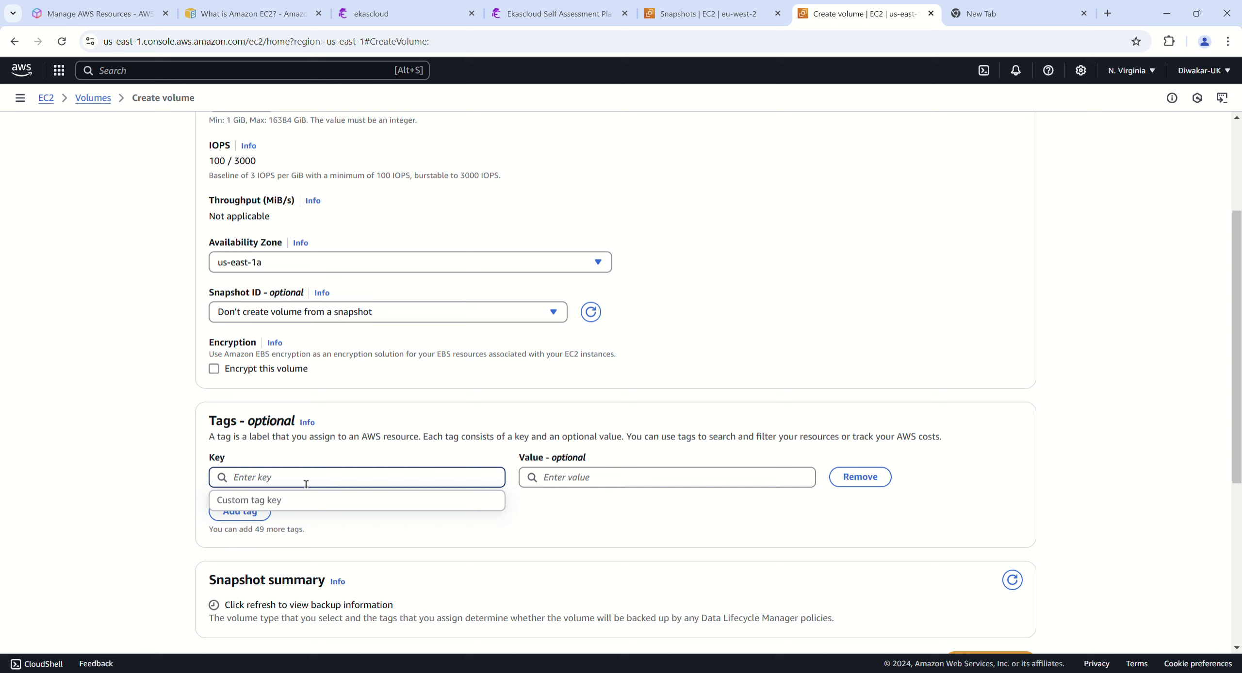
pyautogui.write('Name')
pyautogui.press('Tab')
pyautogui.write('ew')
pyautogui.press('BackSpace')
pyautogui.press('BackSpace')
pyautogui.write('w')
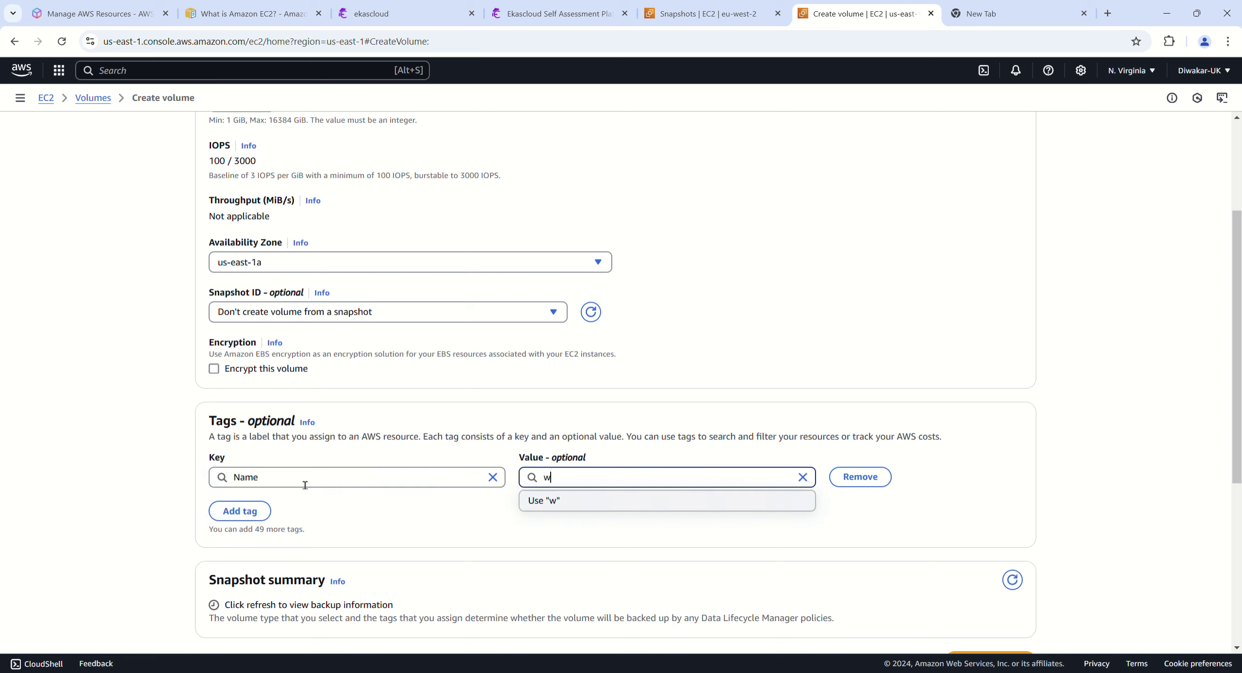
pyautogui.write('indows-server-ssd2')
pyautogui.click(933, 402)
pyautogui.scroll(-3, 1051, 383)
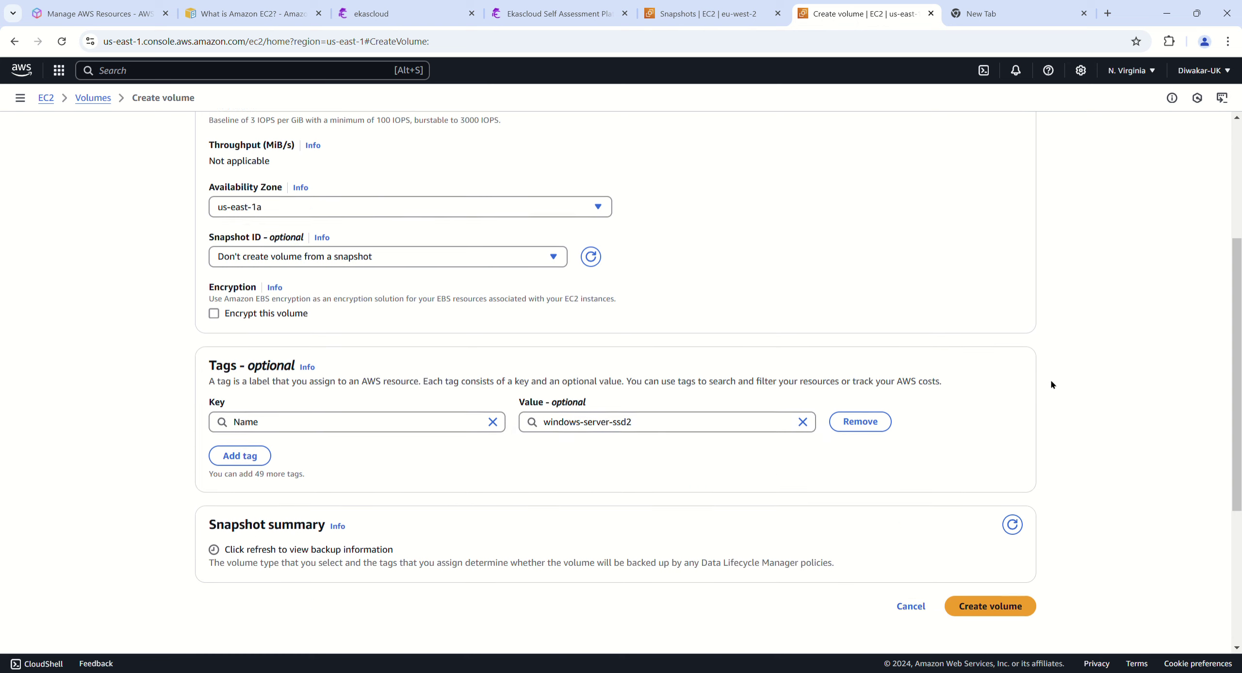
pyautogui.scroll(5, 407, 435)
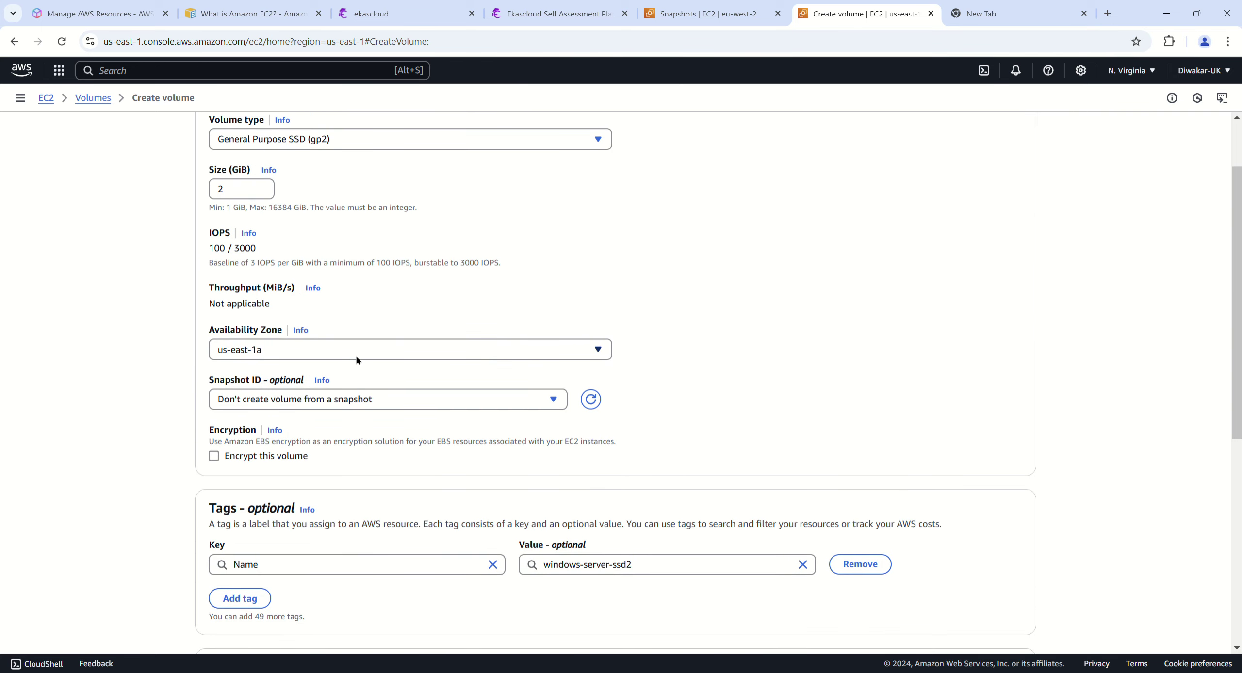
pyautogui.scroll(-8, 710, 350)
pyautogui.click(1024, 354)
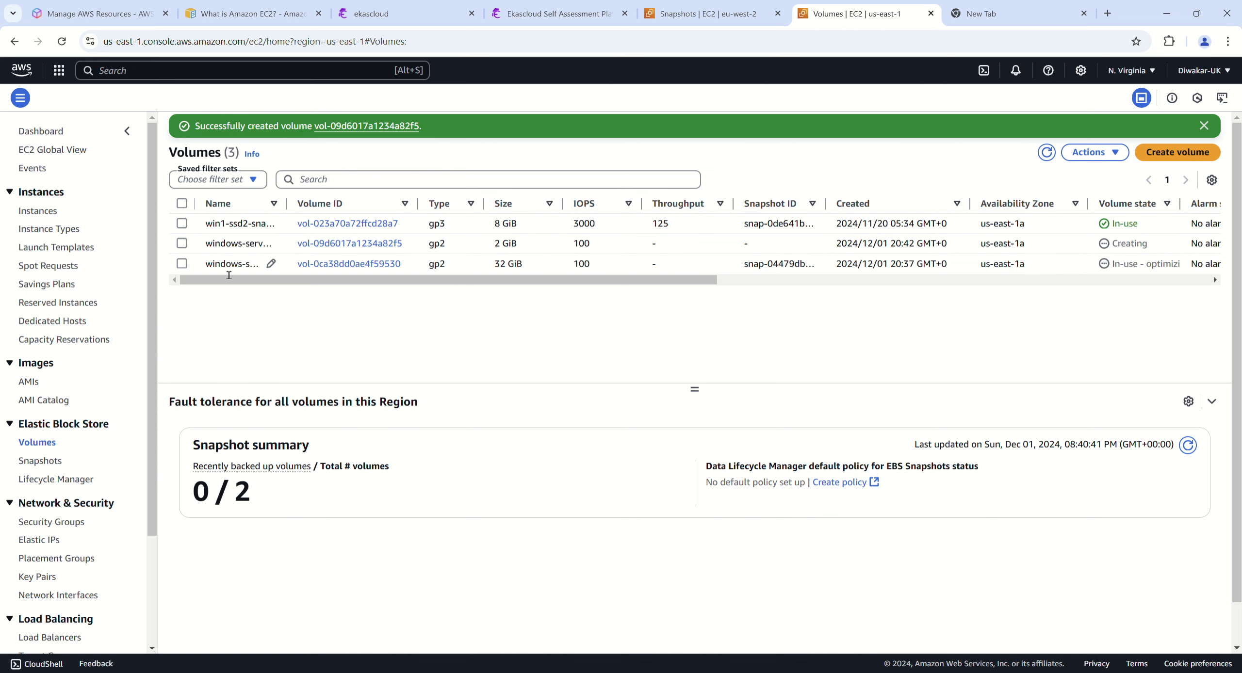
# Step: Widen the Name column to show full volume names, check the actions offered for windows-server-ssd2, and refresh the volumes list
pyautogui.moveTo(286, 204); pyautogui.dragTo(353, 204)
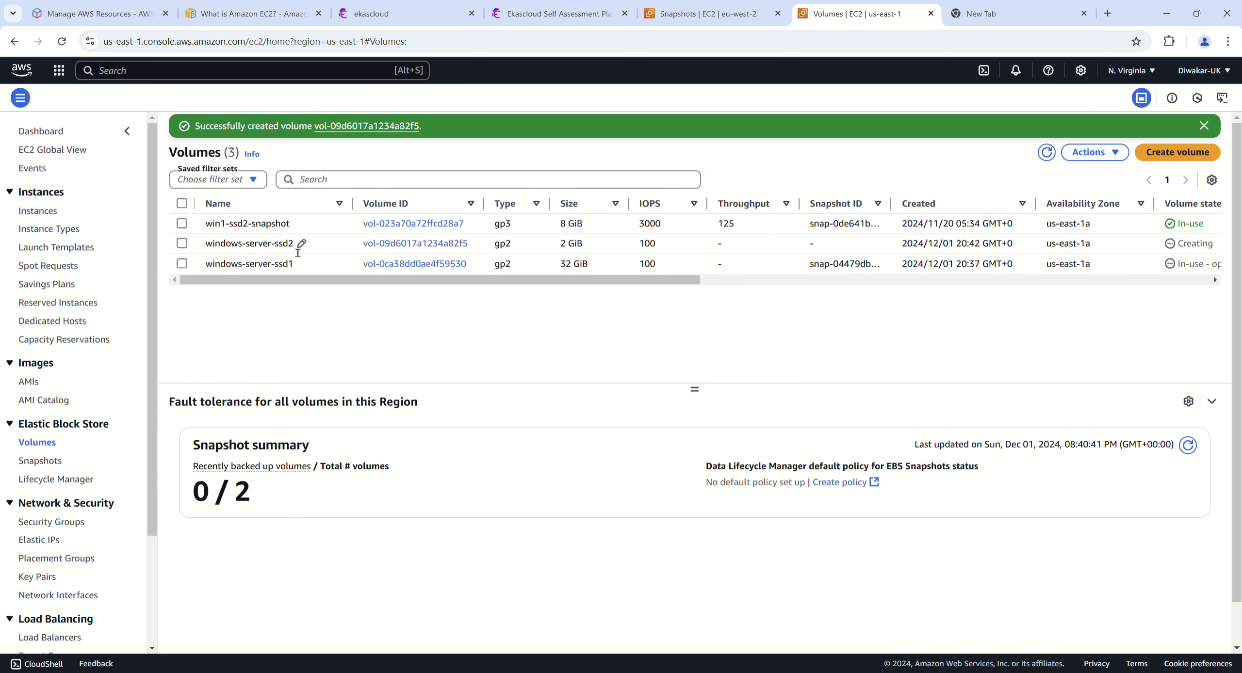
pyautogui.click(182, 243)
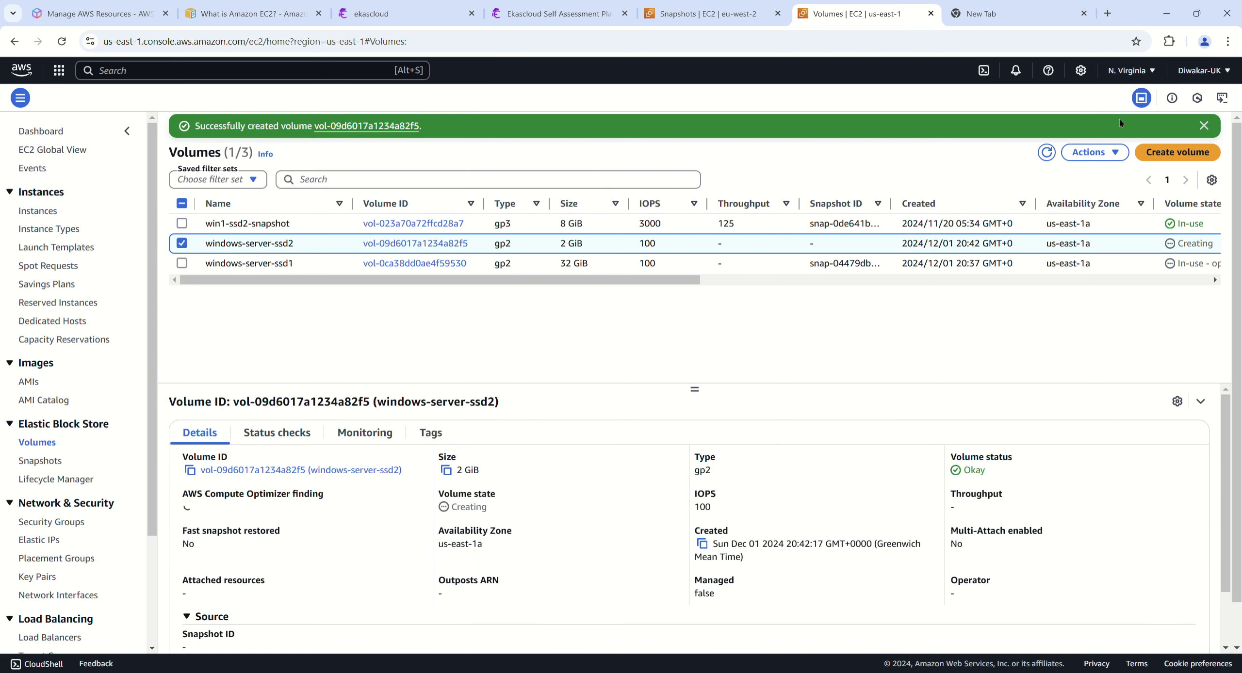
pyautogui.click(1092, 152)
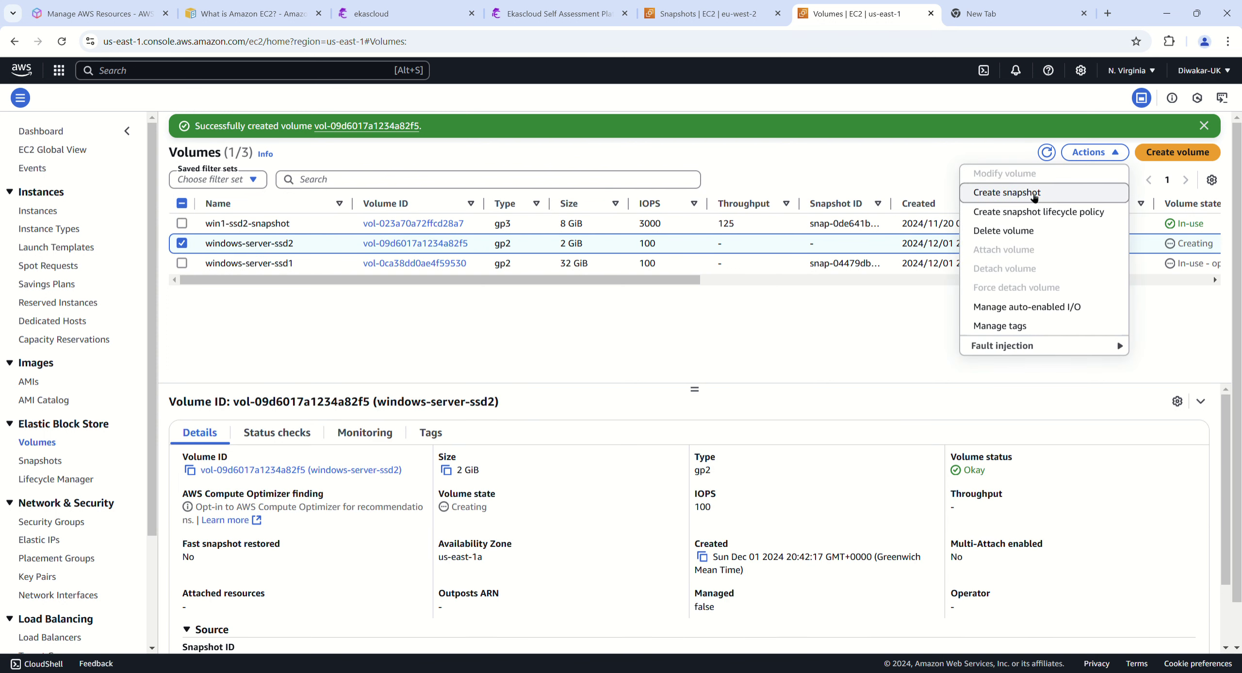
pyautogui.click(846, 351)
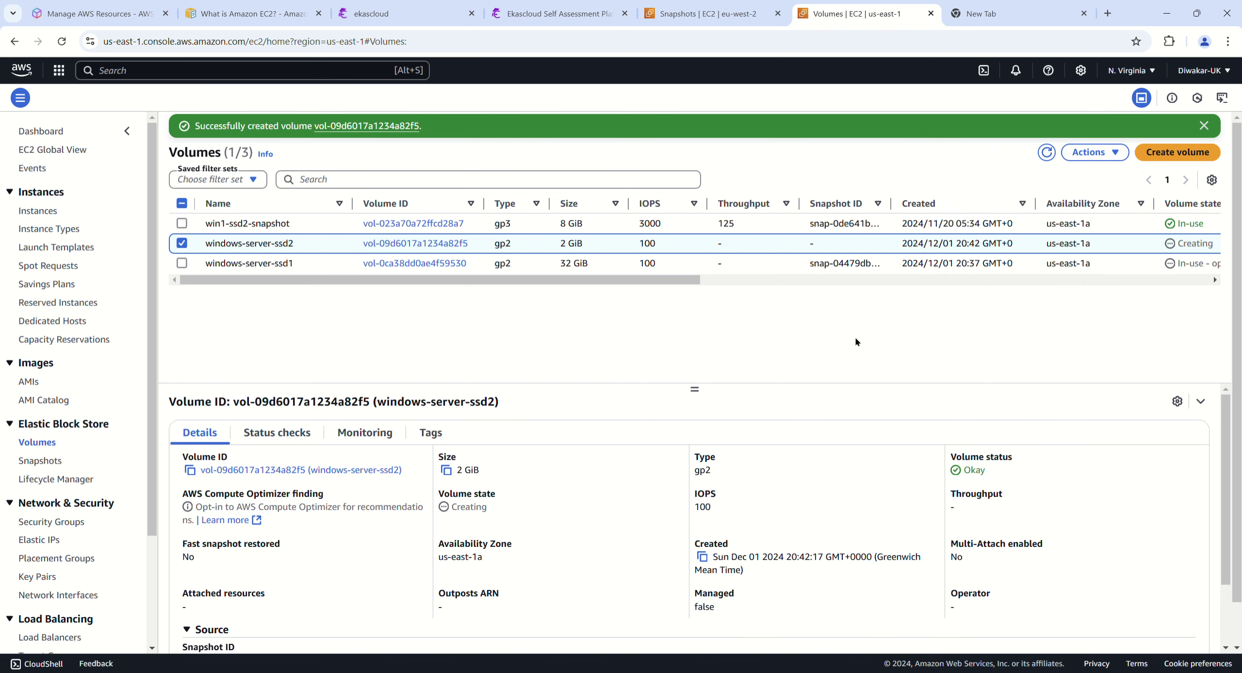
pyautogui.click(1047, 153)
# Step: Attach the windows-server-ssd2 volume to the windows-server instance with the device name xvdb
pyautogui.click(181, 243)
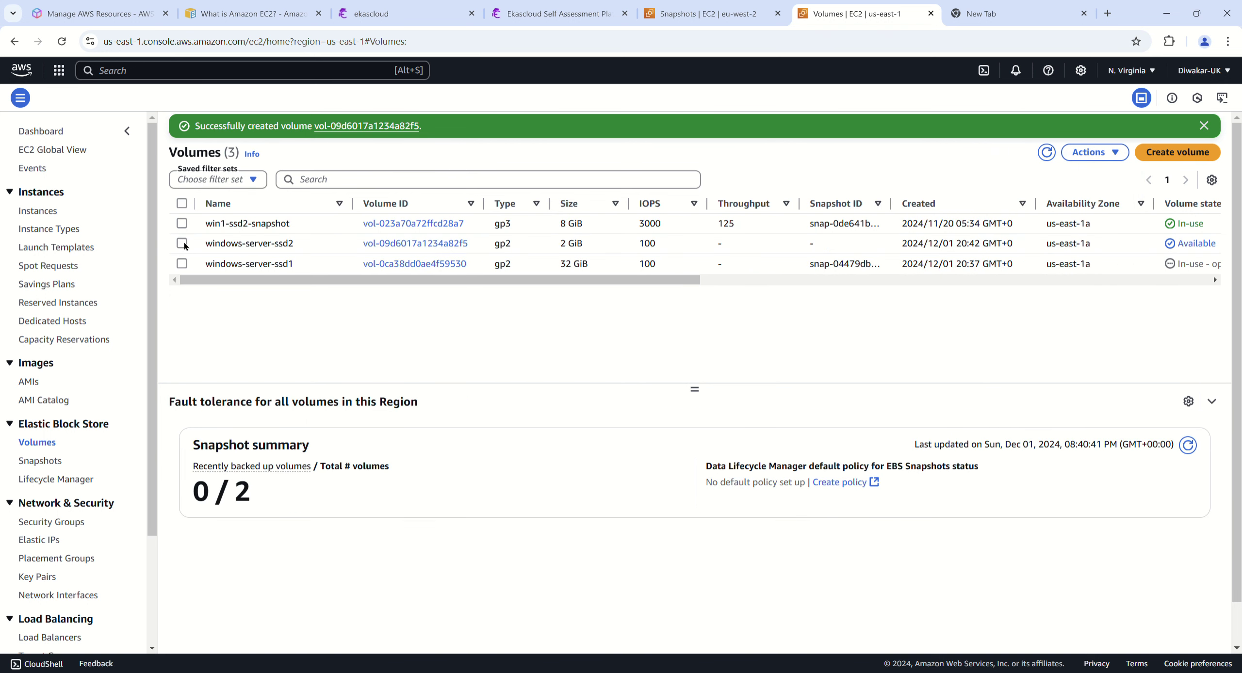
pyautogui.click(1081, 153)
pyautogui.click(1016, 247)
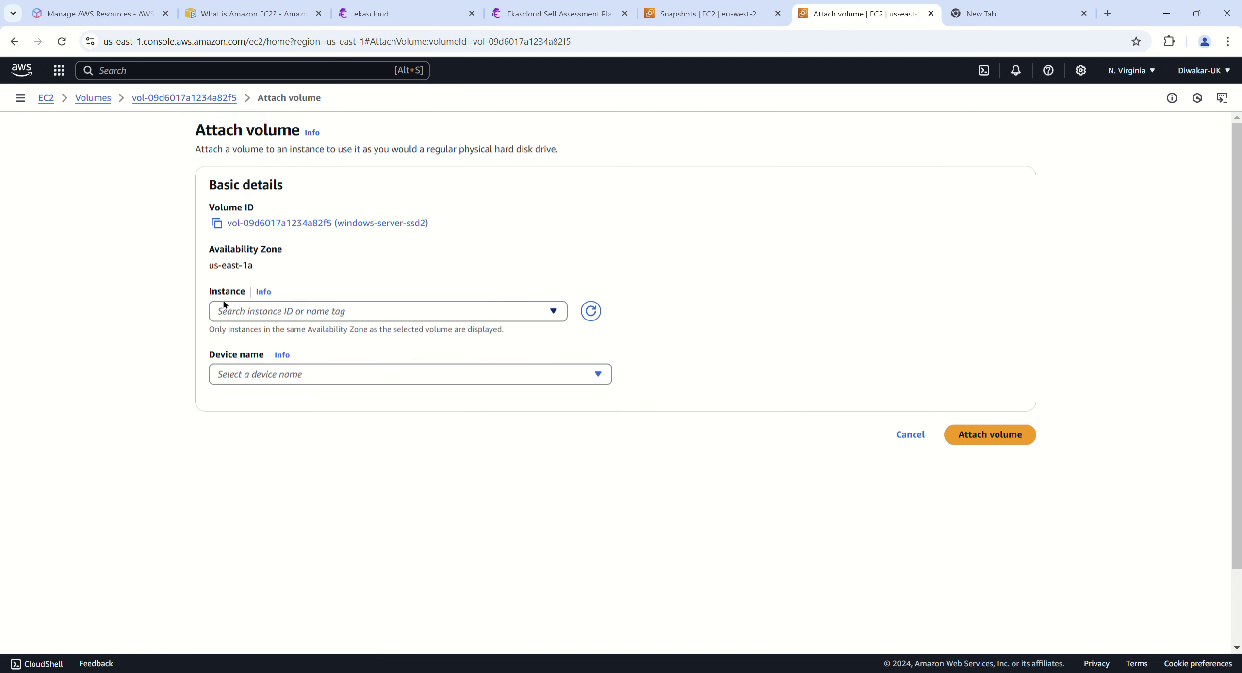
pyautogui.click(332, 311)
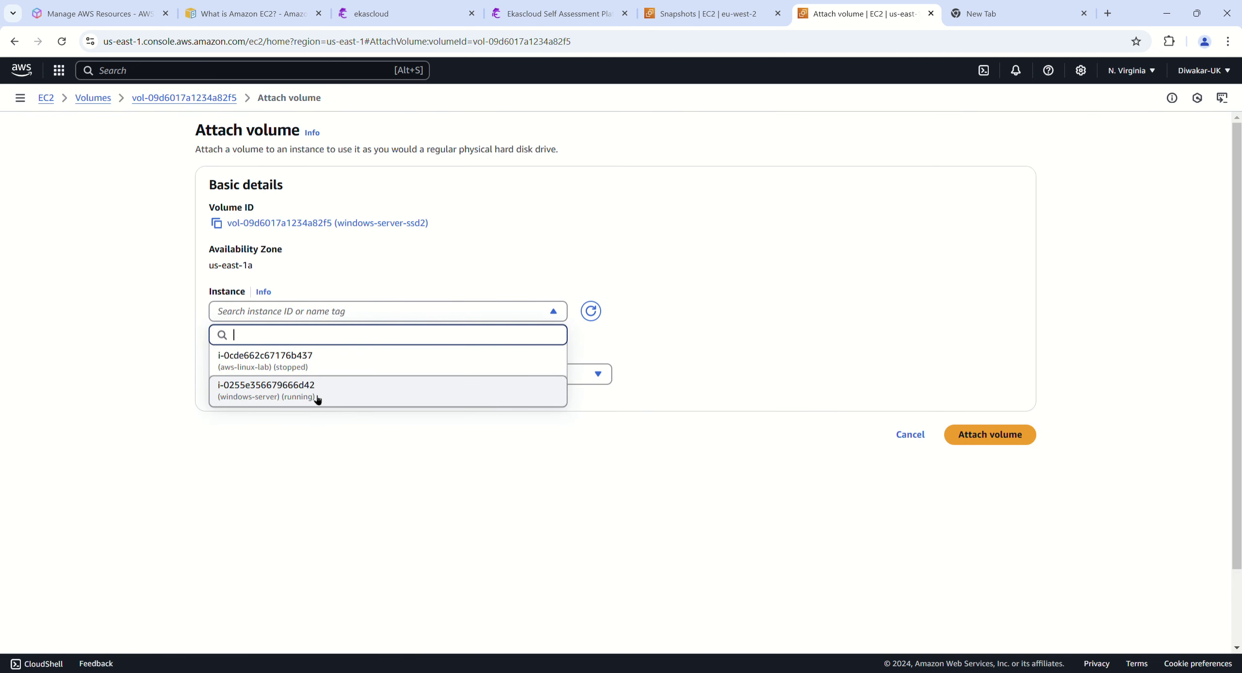
pyautogui.click(271, 398)
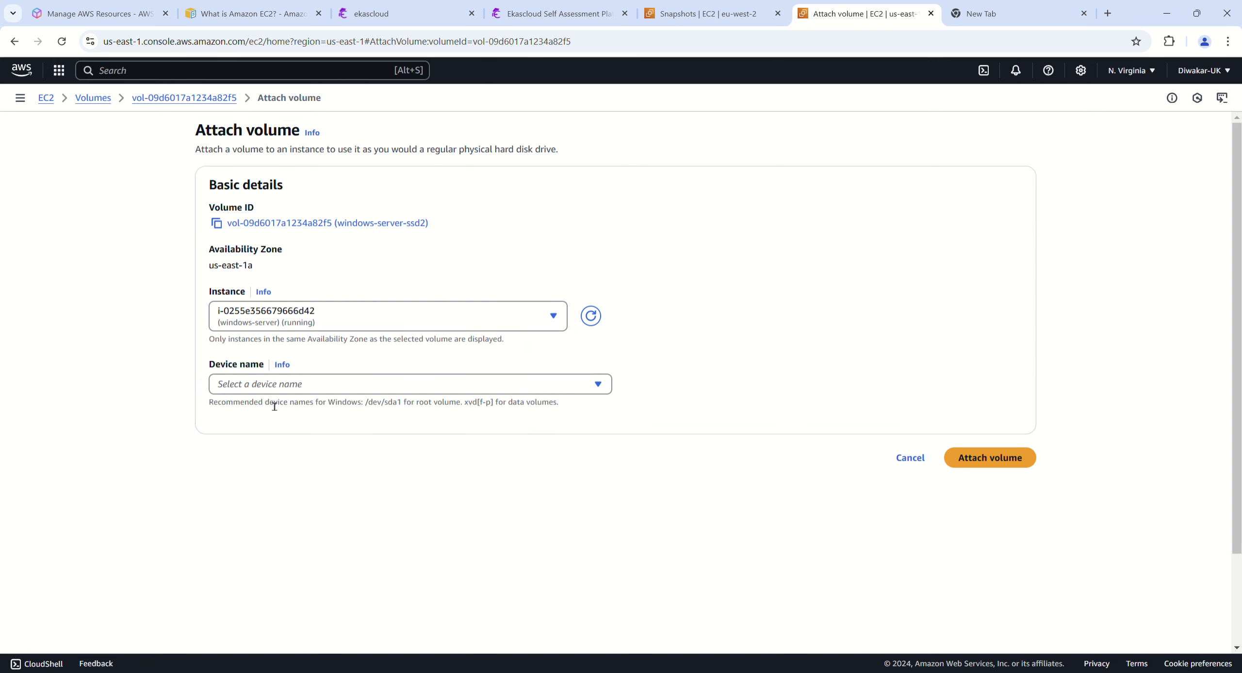
pyautogui.click(300, 384)
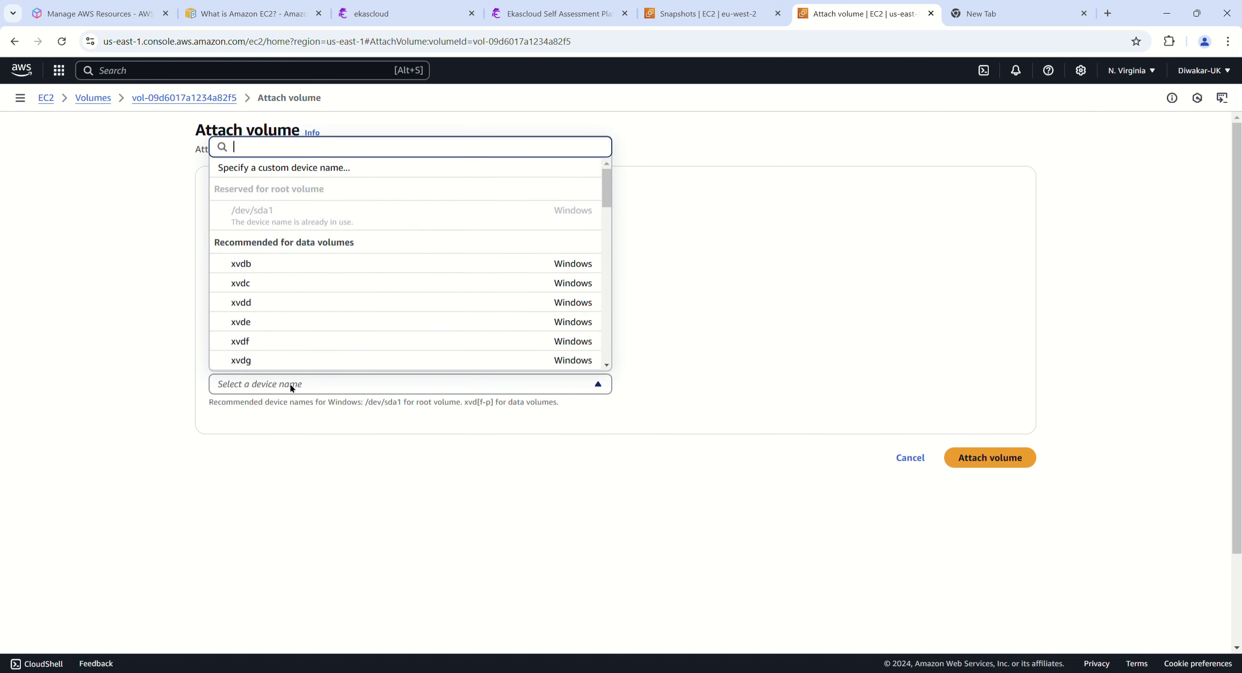
pyautogui.click(256, 263)
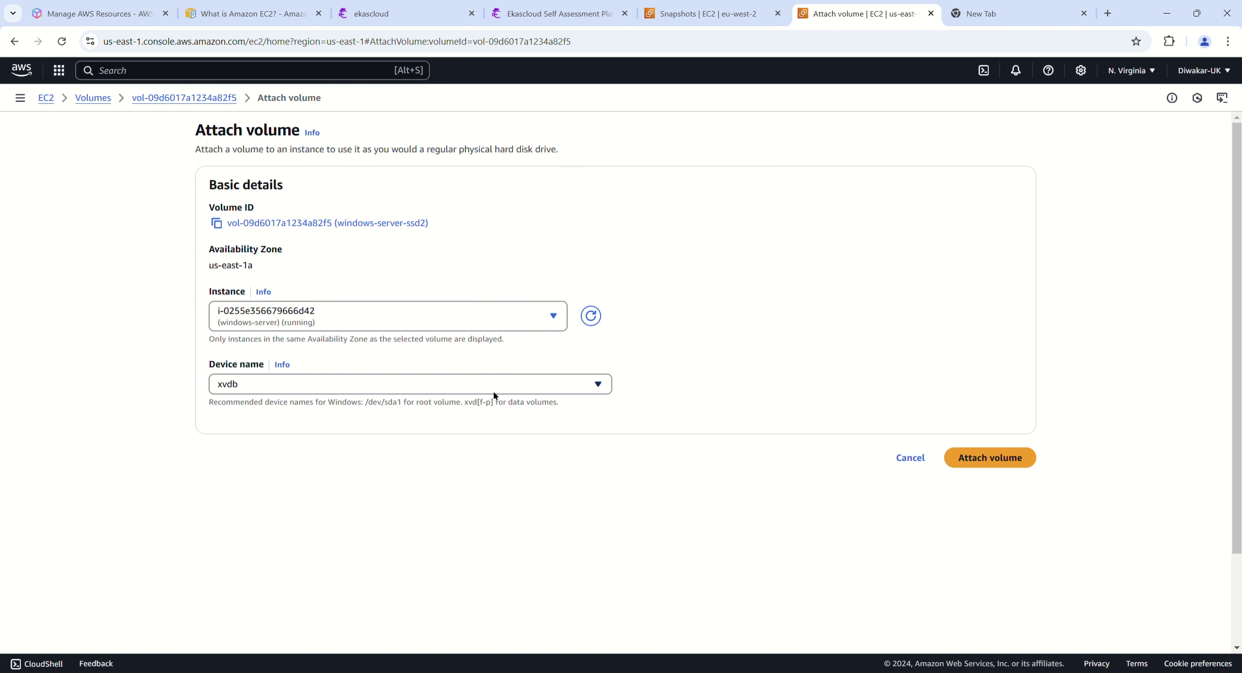
pyautogui.click(1003, 460)
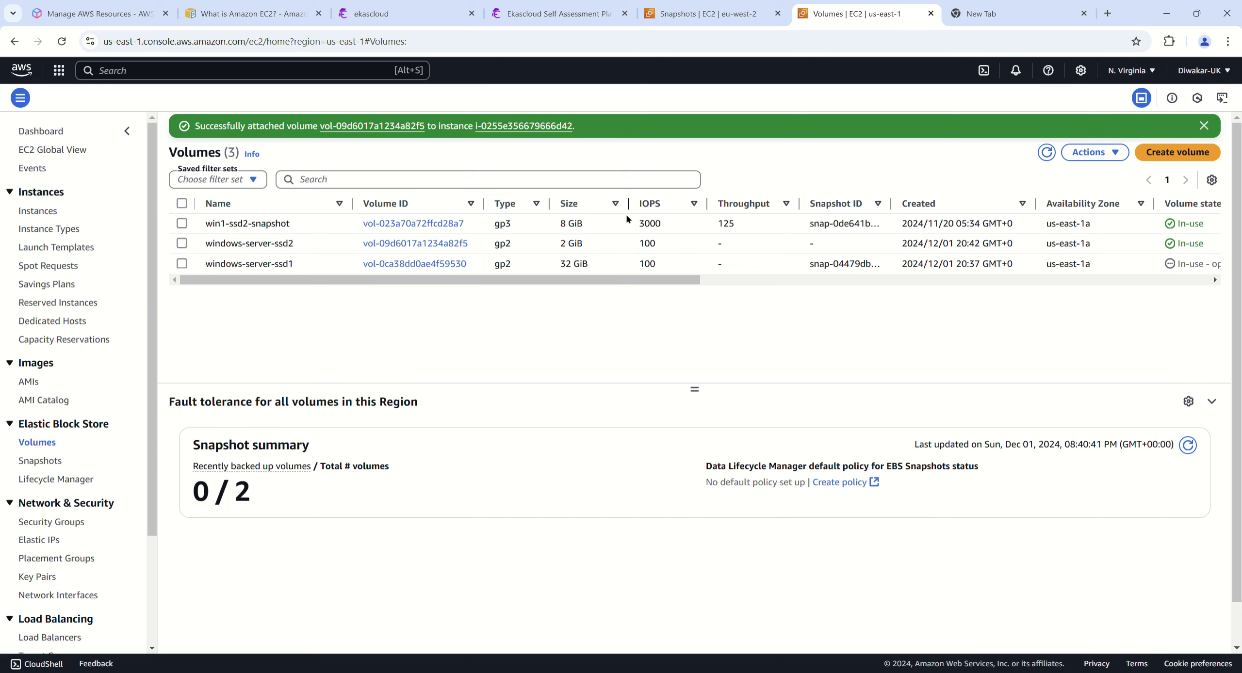
# Step: Refresh the volumes list and detach the windows-server-ssd2 volume from its instance
pyautogui.click(1047, 152)
pyautogui.click(183, 243)
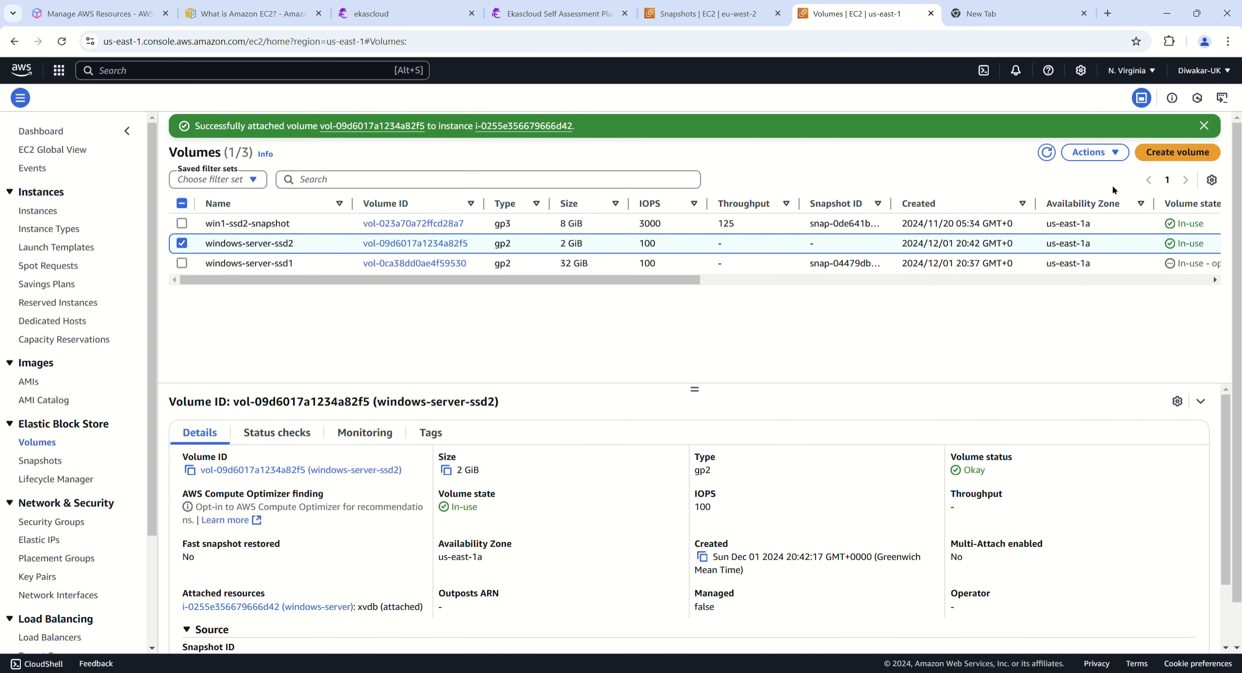
pyautogui.click(1094, 152)
pyautogui.click(1087, 268)
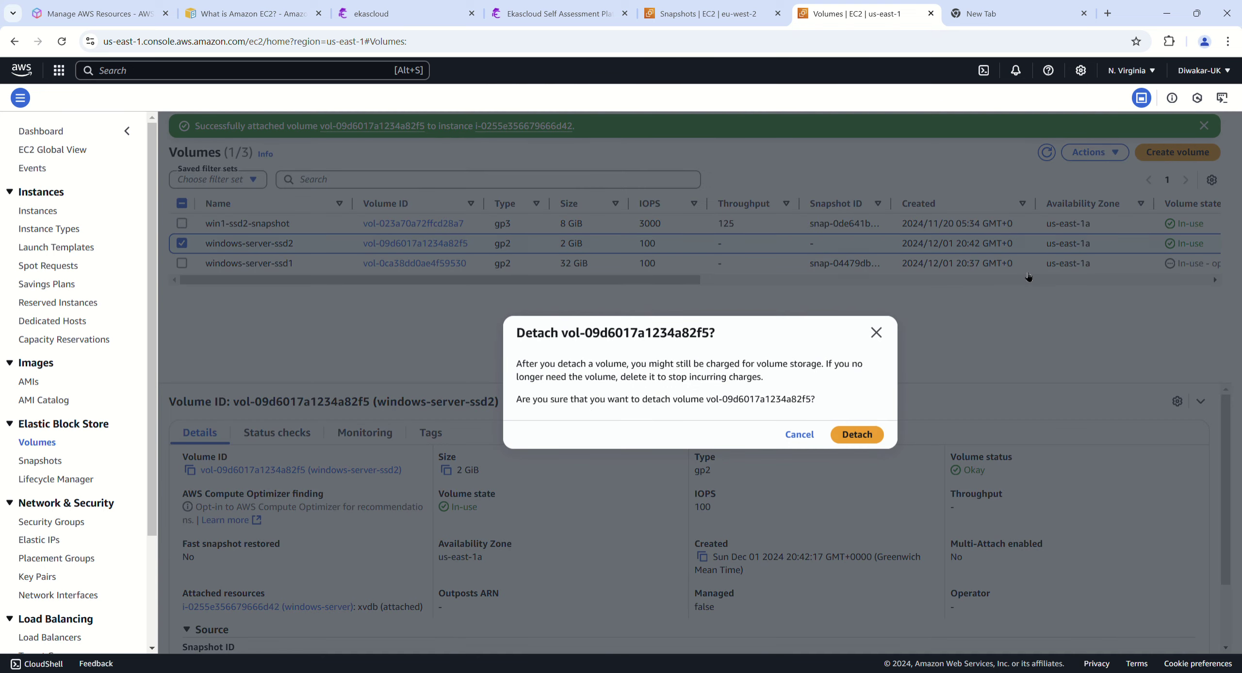
pyautogui.click(878, 435)
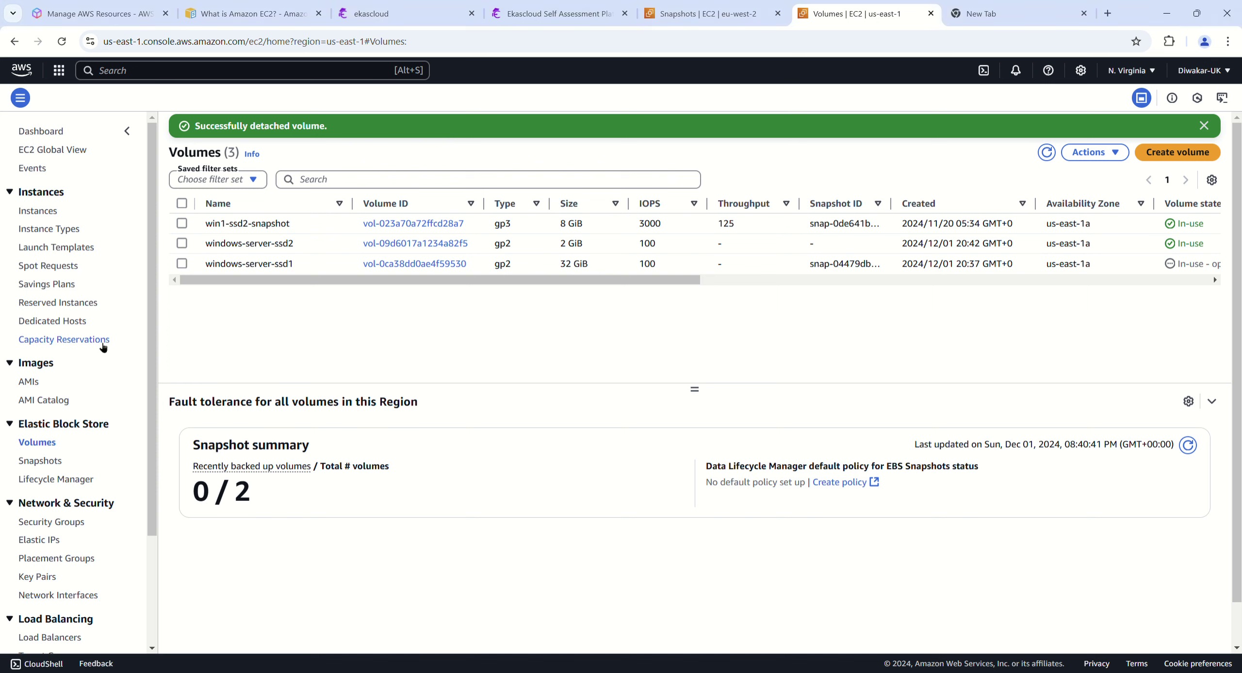
# Step: Terminate the windows-server instance and refresh the instances list to follow its state
pyautogui.click(51, 212)
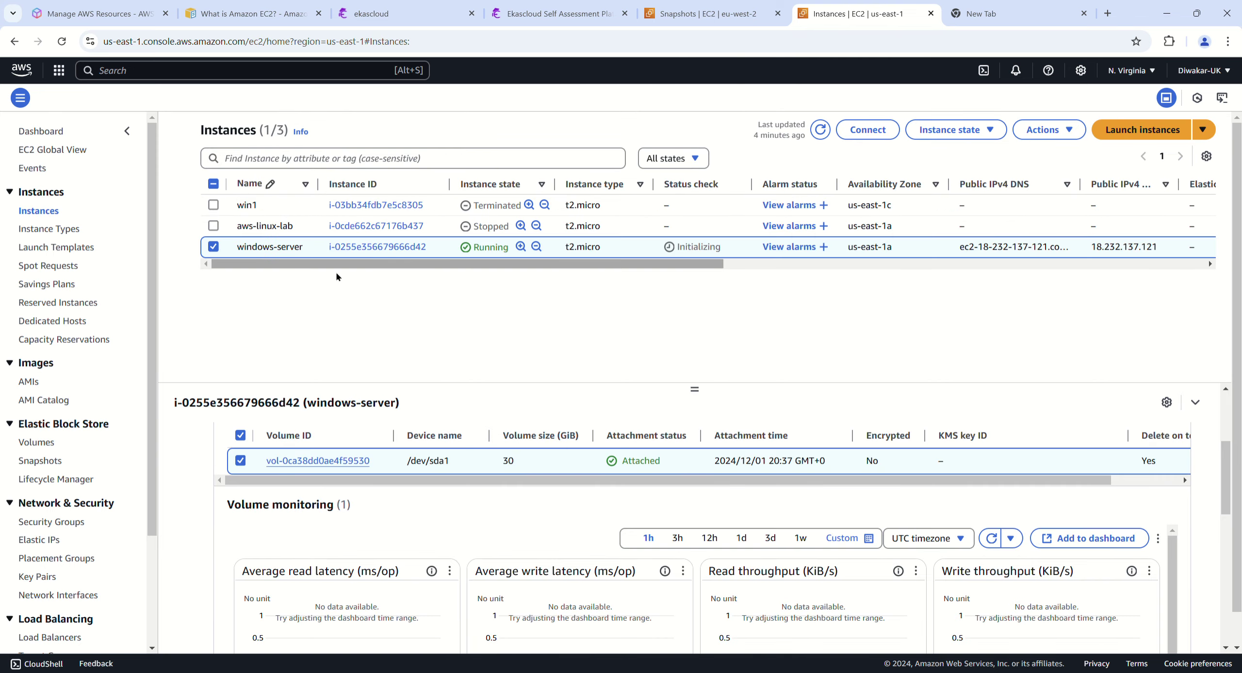
pyautogui.click(1075, 132)
pyautogui.click(949, 130)
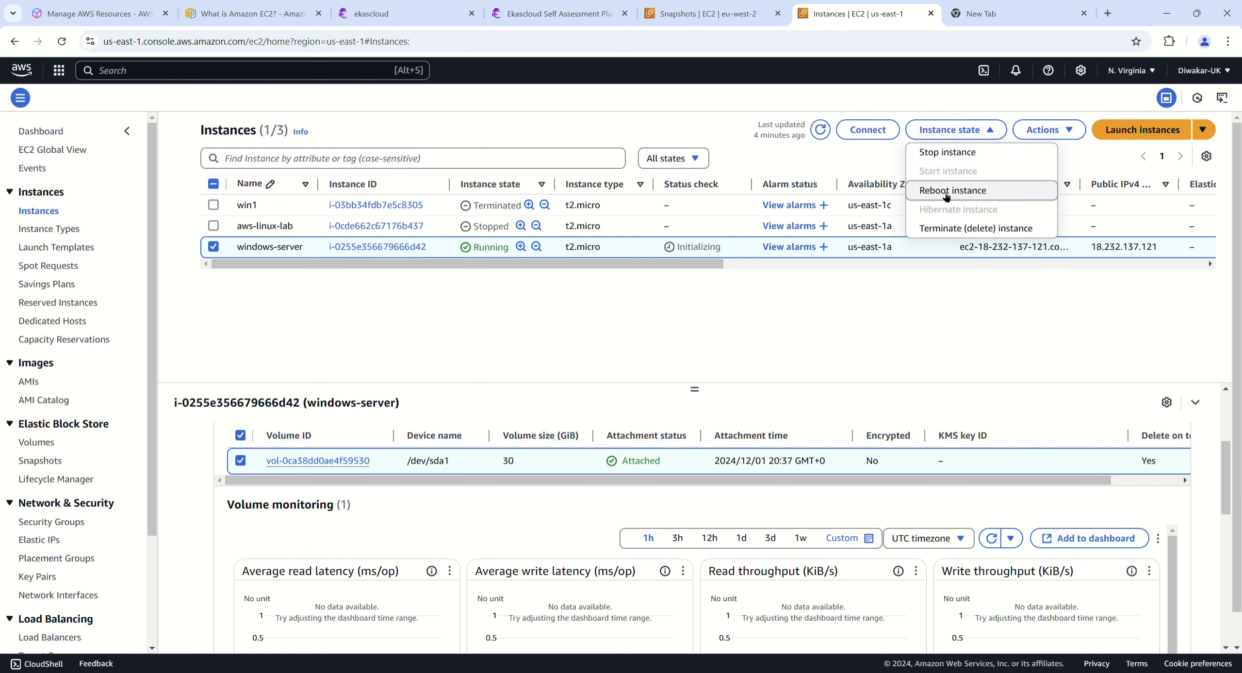
pyautogui.click(942, 227)
pyautogui.click(880, 480)
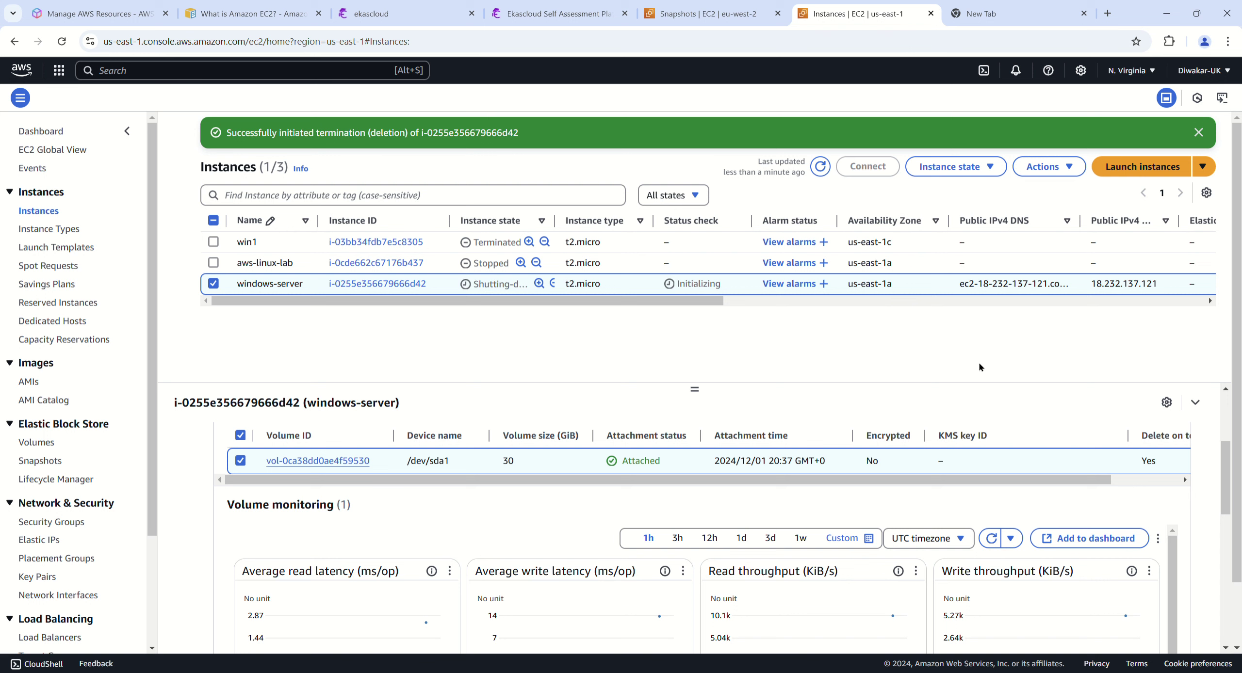
pyautogui.click(820, 167)
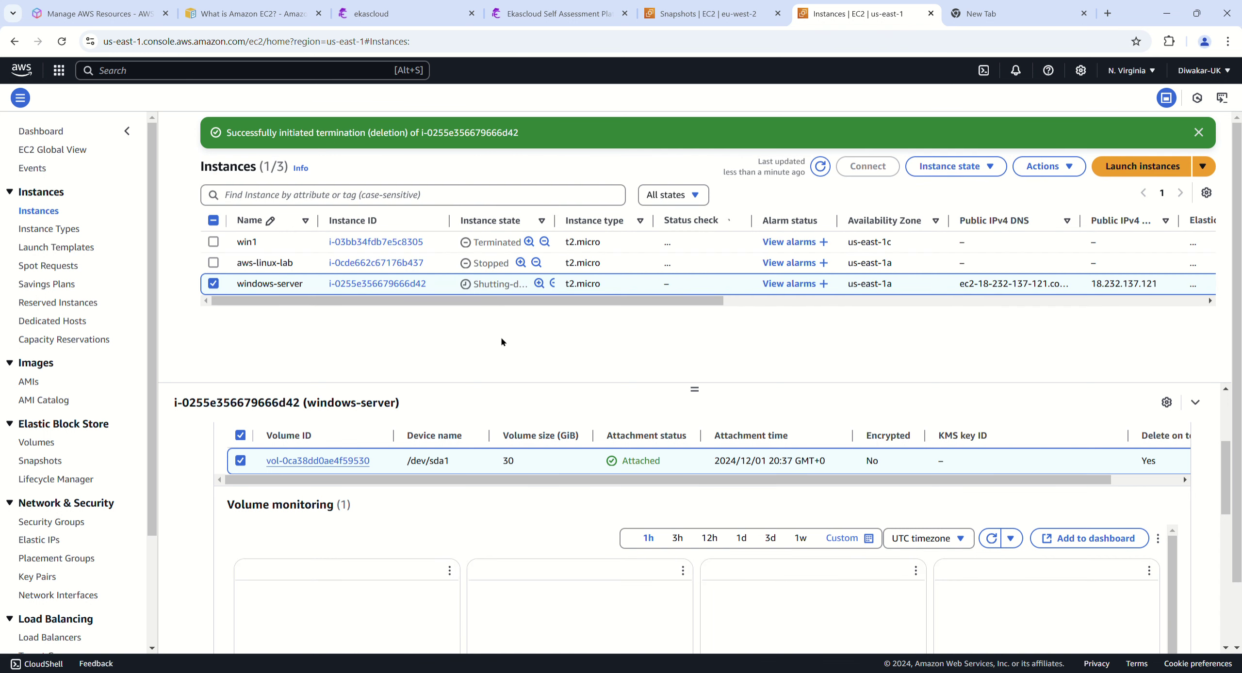
pyautogui.click(820, 166)
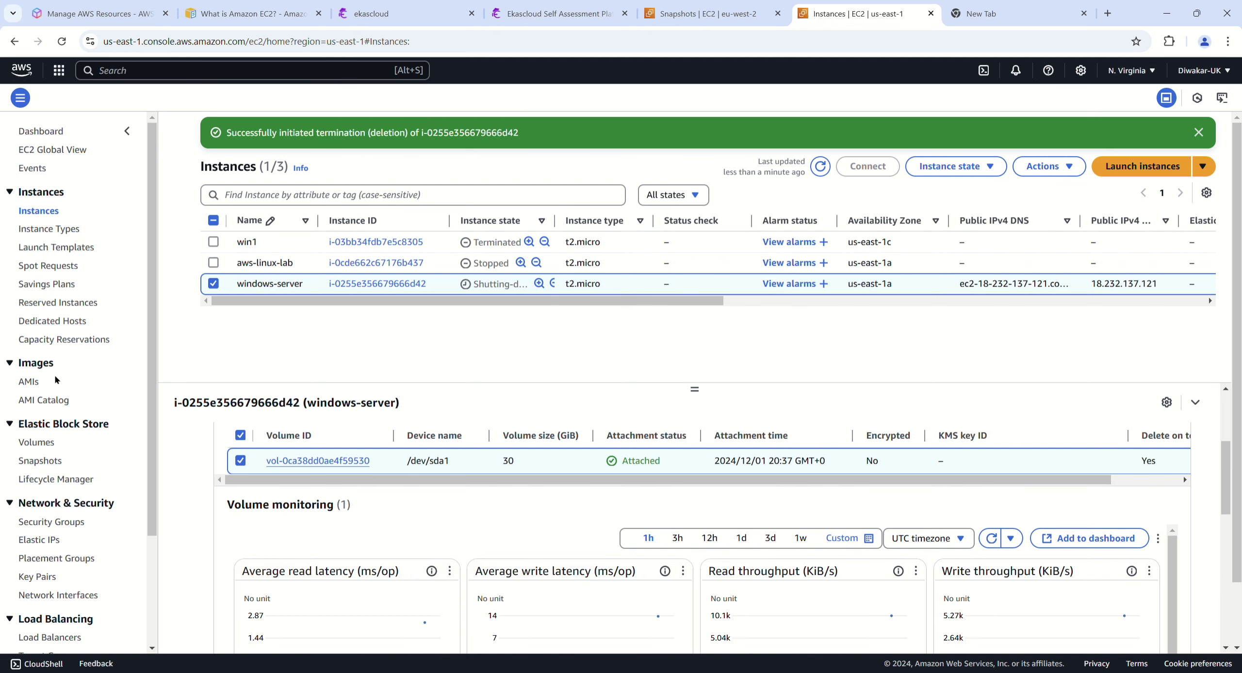
# Step: Refresh the volumes list and reload the page to check the current volume states
pyautogui.click(38, 443)
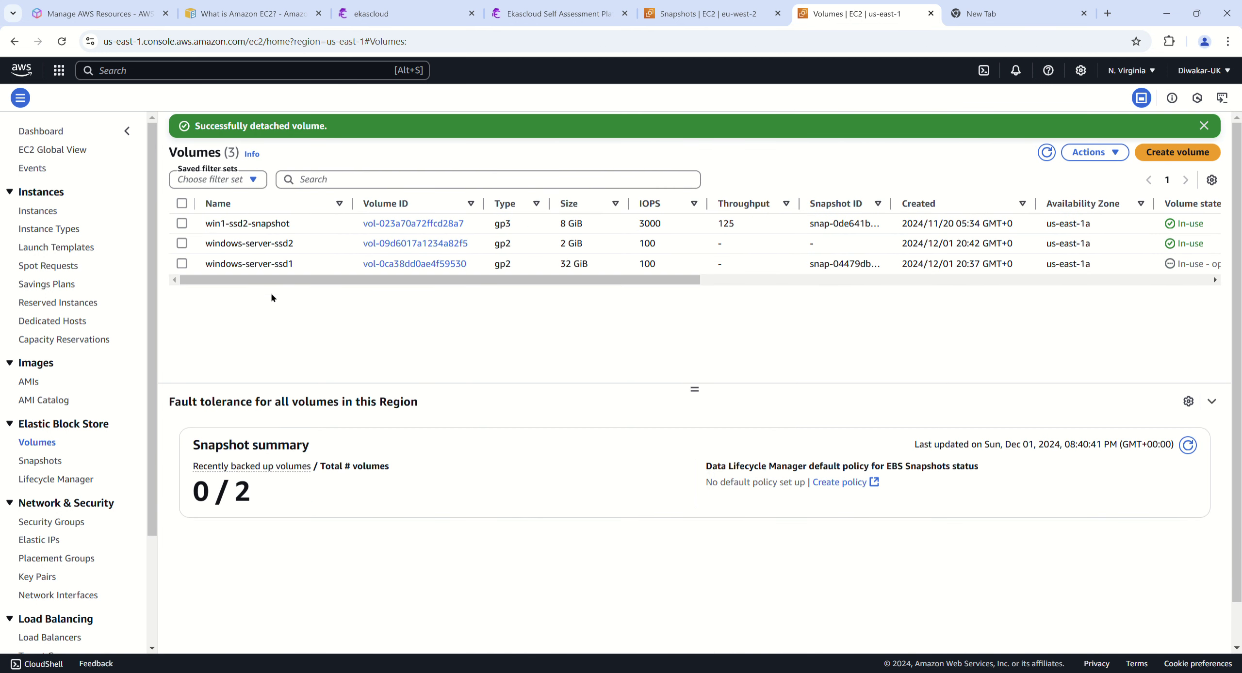
pyautogui.click(1046, 152)
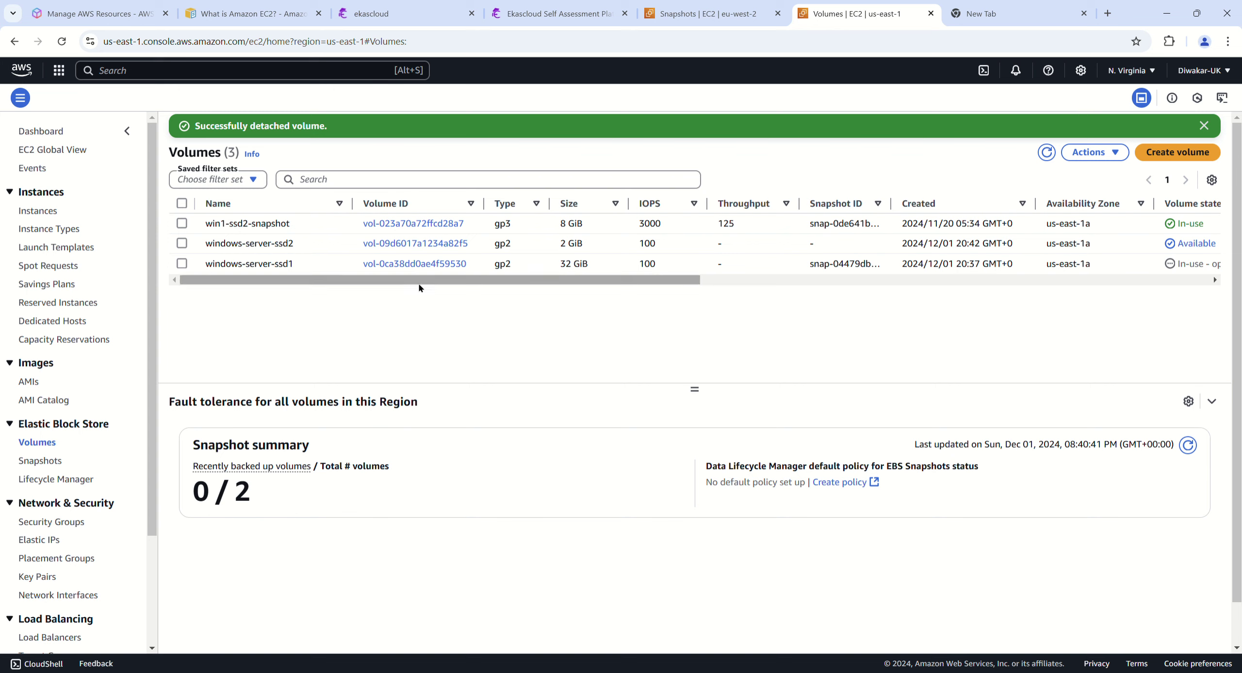
pyautogui.click(1043, 155)
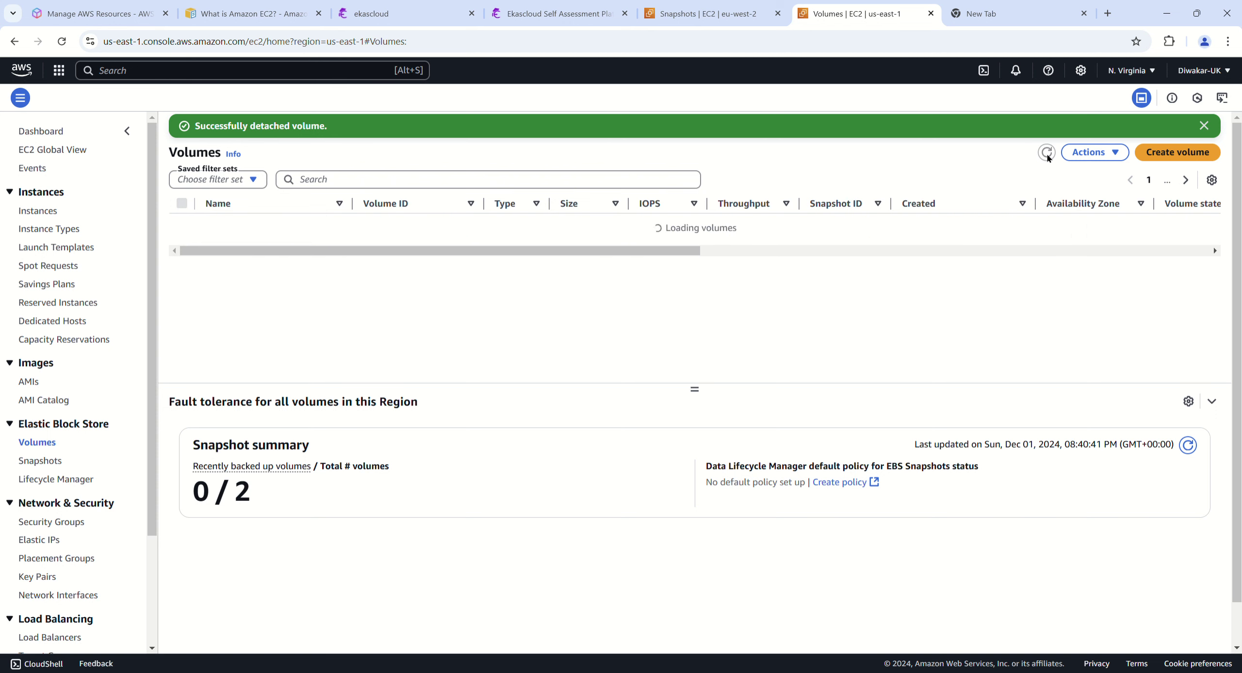
pyautogui.click(1048, 154)
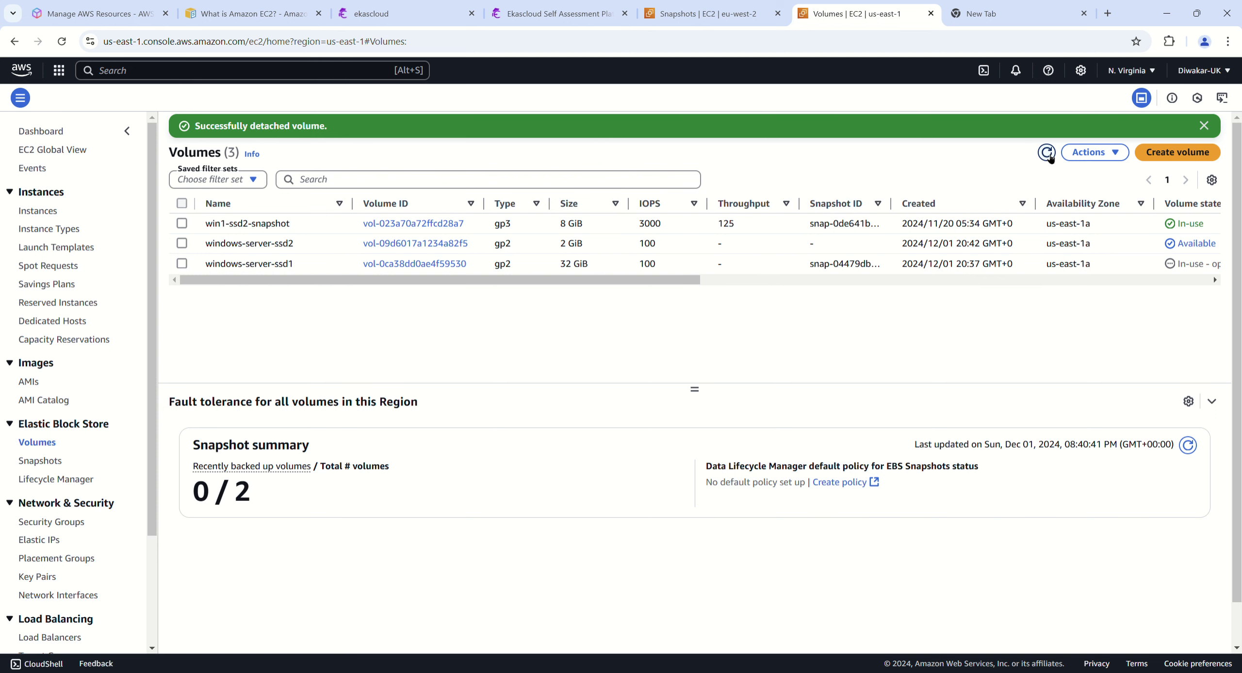
pyautogui.click(64, 43)
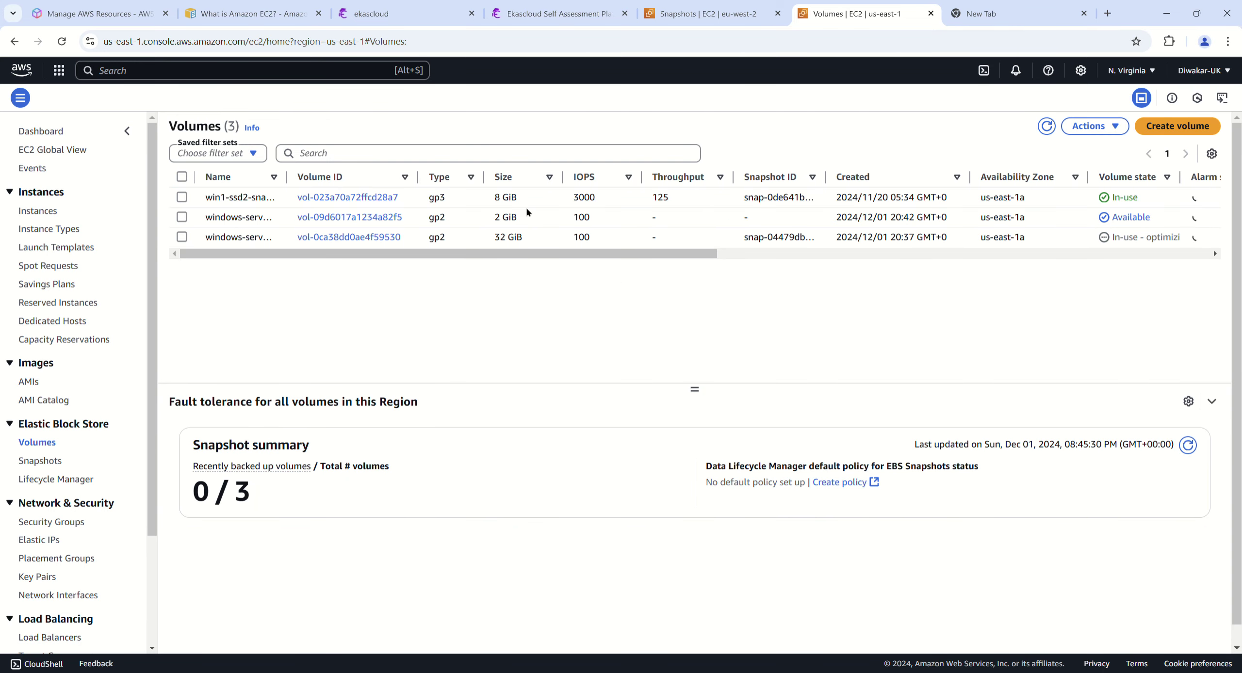
# Step: Widen the Instance state column to read the full state of windows-server, and recheck the refreshed volumes list
pyautogui.click(48, 210)
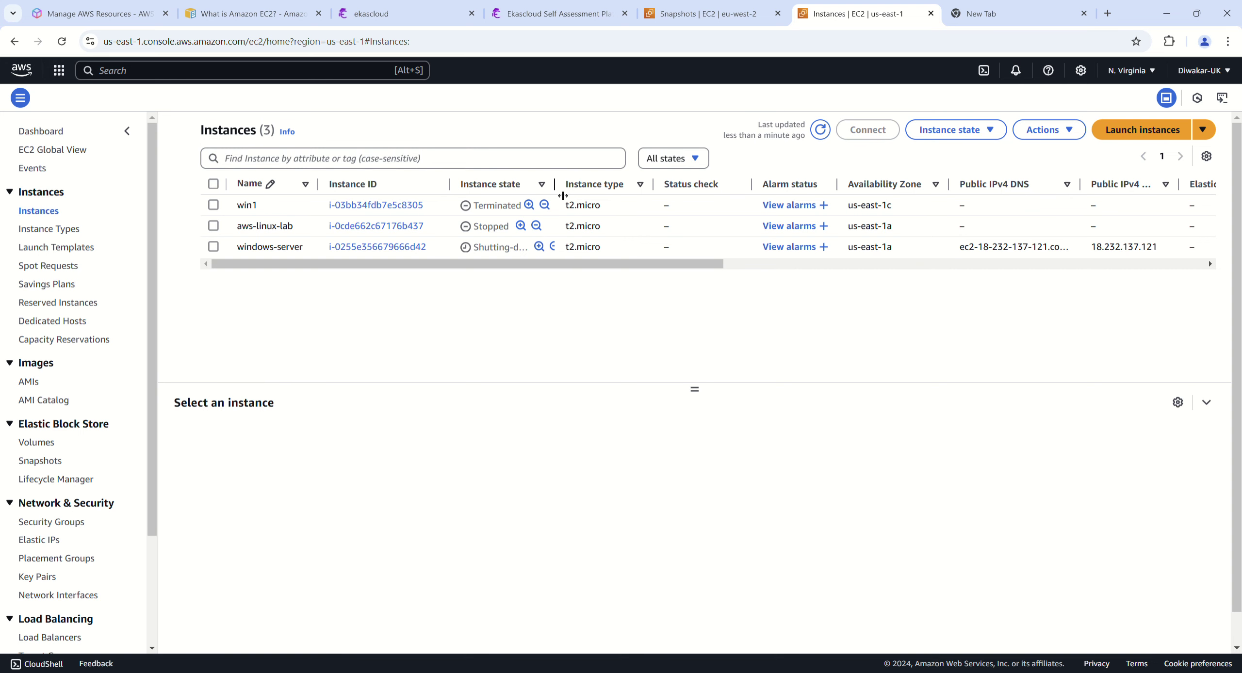
pyautogui.moveTo(554, 184); pyautogui.dragTo(607, 184)
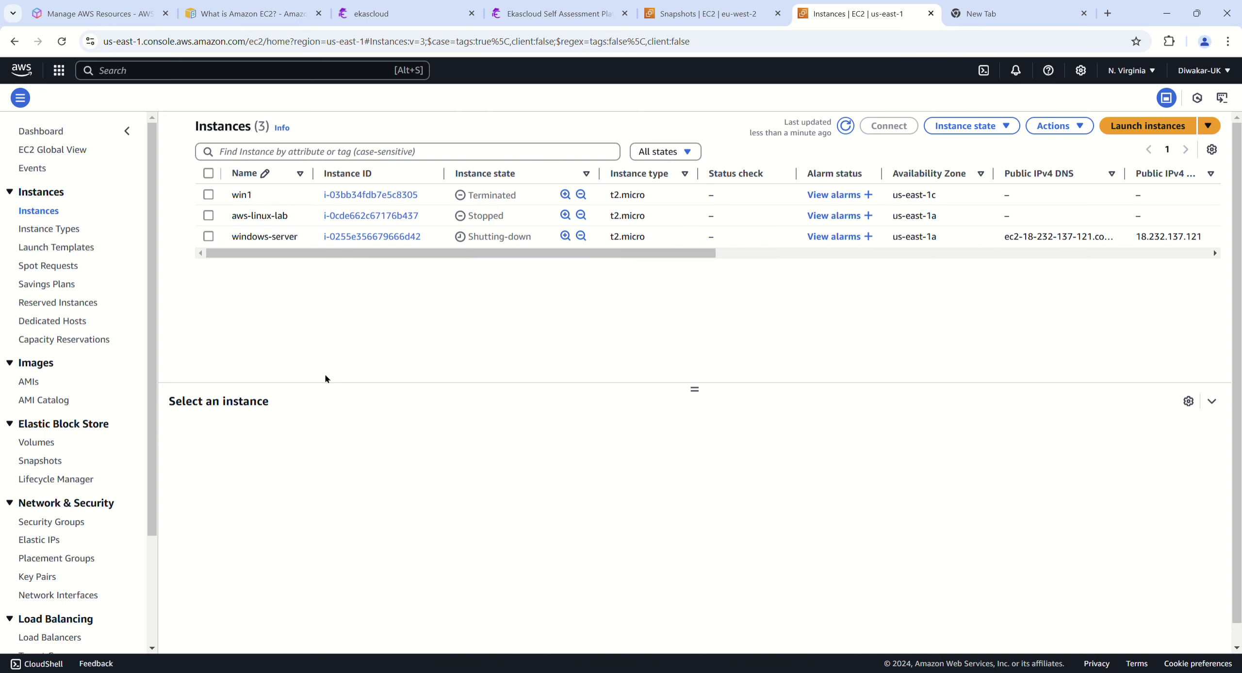
pyautogui.click(50, 445)
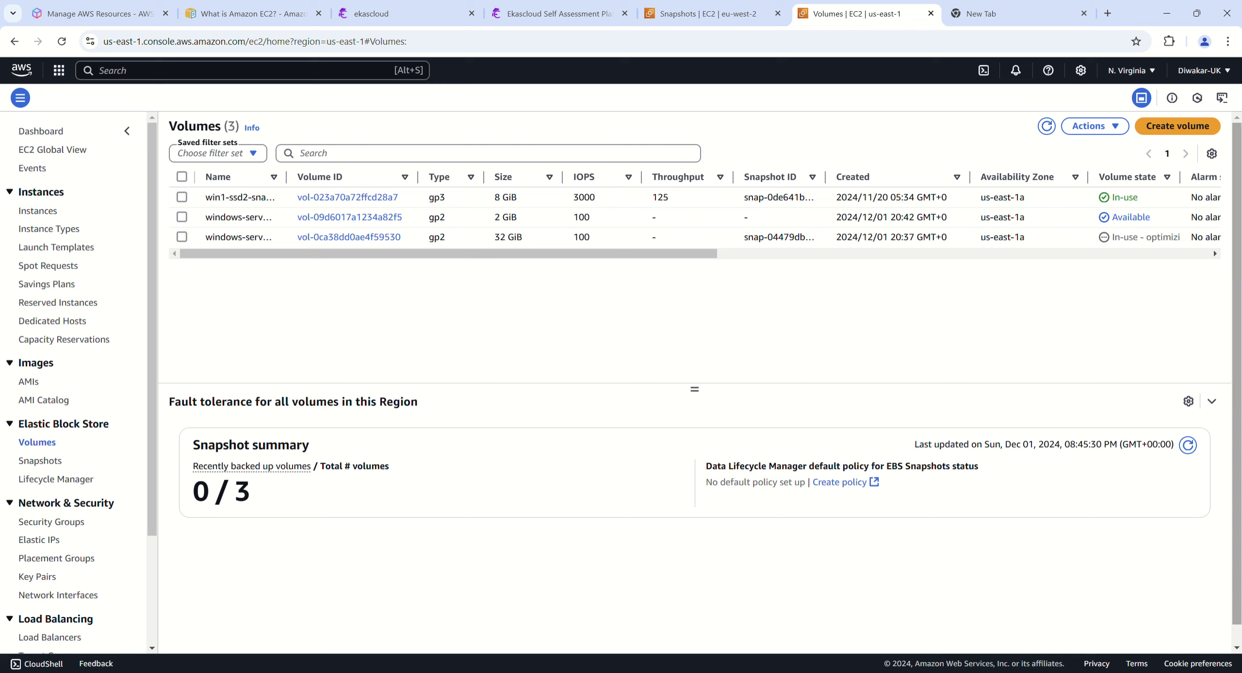
pyautogui.click(1052, 126)
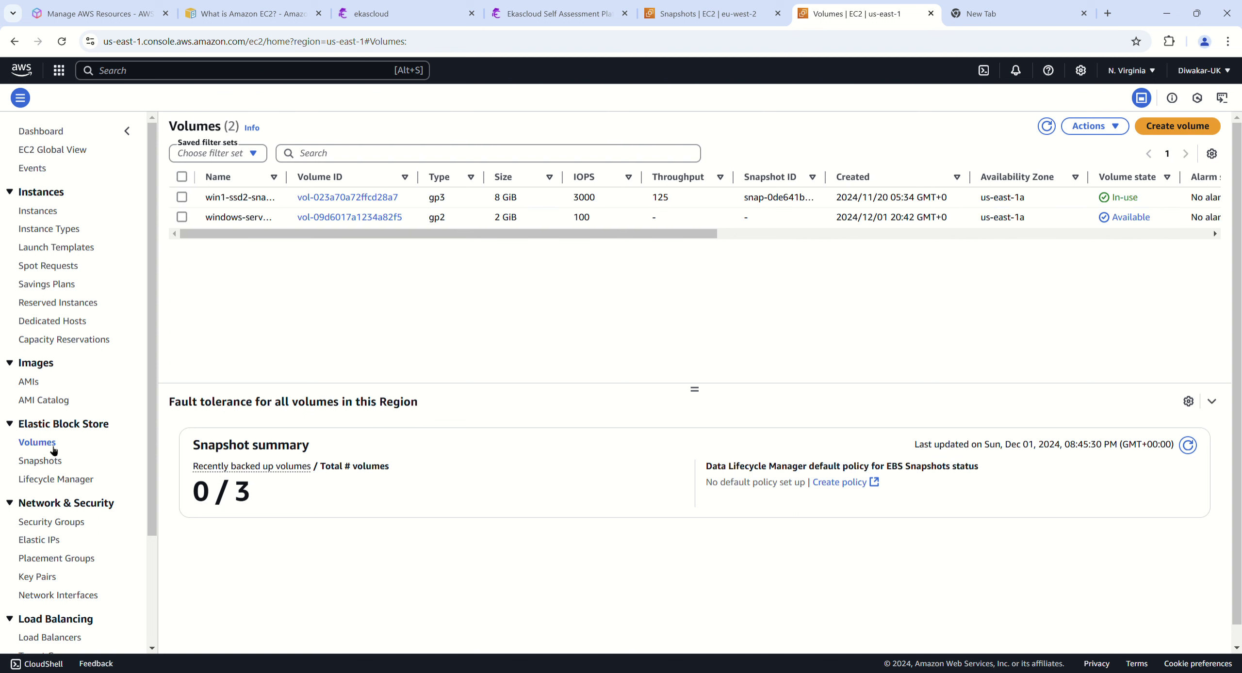
# Step: Check the region's existing EBS snapshots and return to the volumes list
pyautogui.doubleClick(42, 462)
pyautogui.click(40, 462)
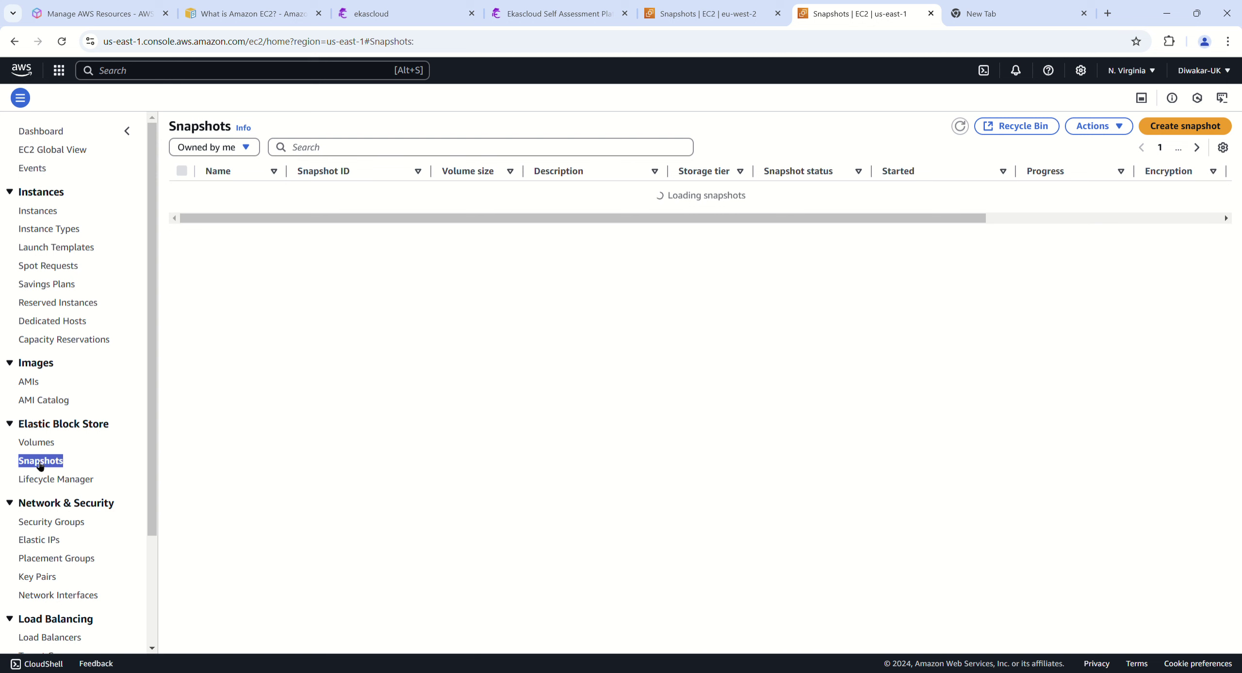
pyautogui.click(36, 442)
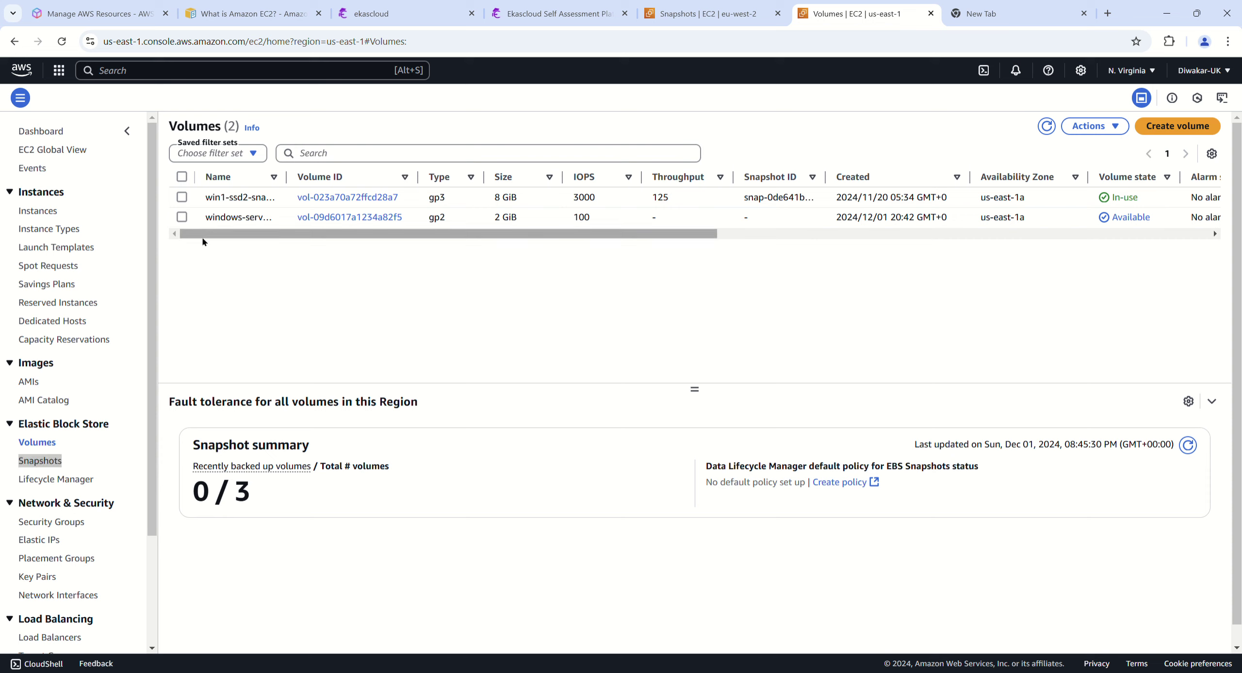
# Step: Start a snapshot of the windows-server-ssd2 volume with the description windows-server-snapshot, and copy that description
pyautogui.click(182, 218)
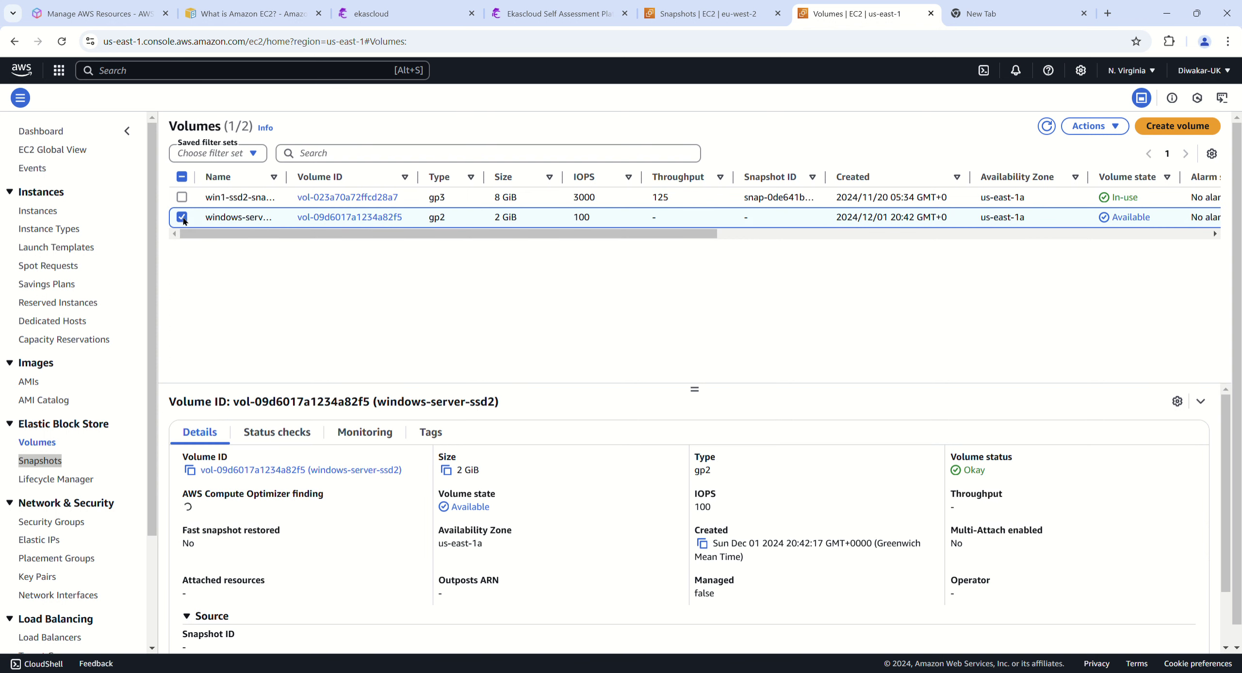
pyautogui.click(1107, 127)
pyautogui.click(1049, 165)
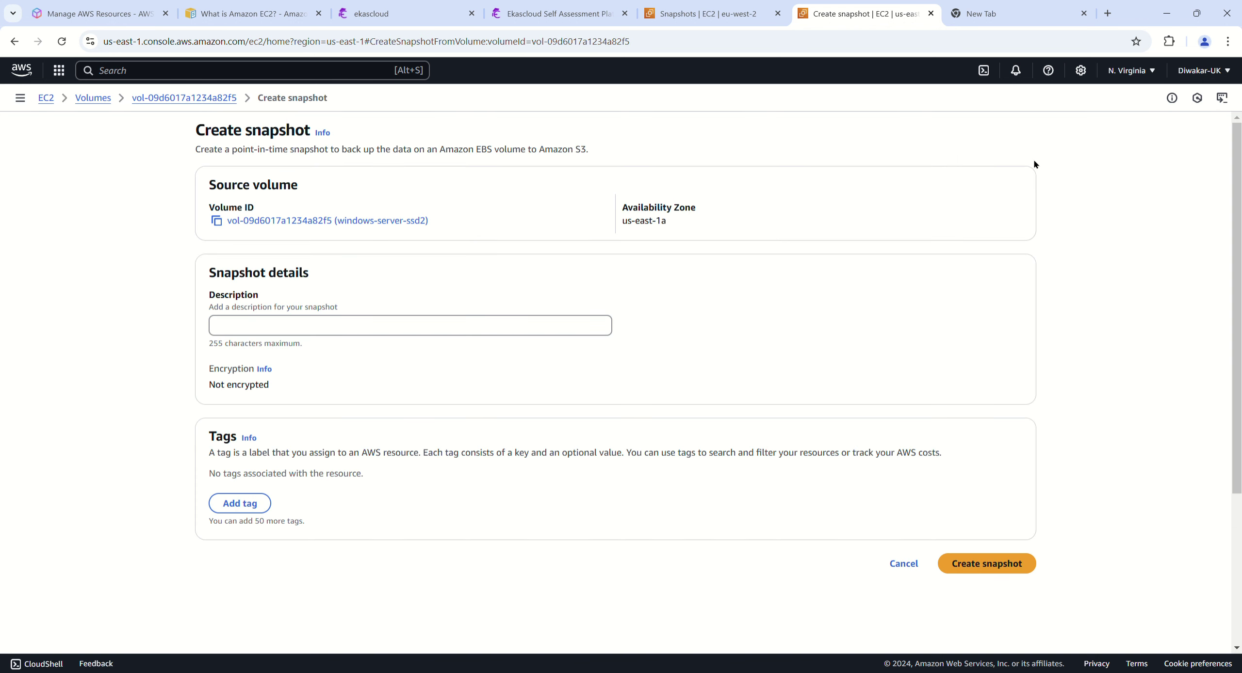
pyautogui.click(281, 330)
pyautogui.write('w')
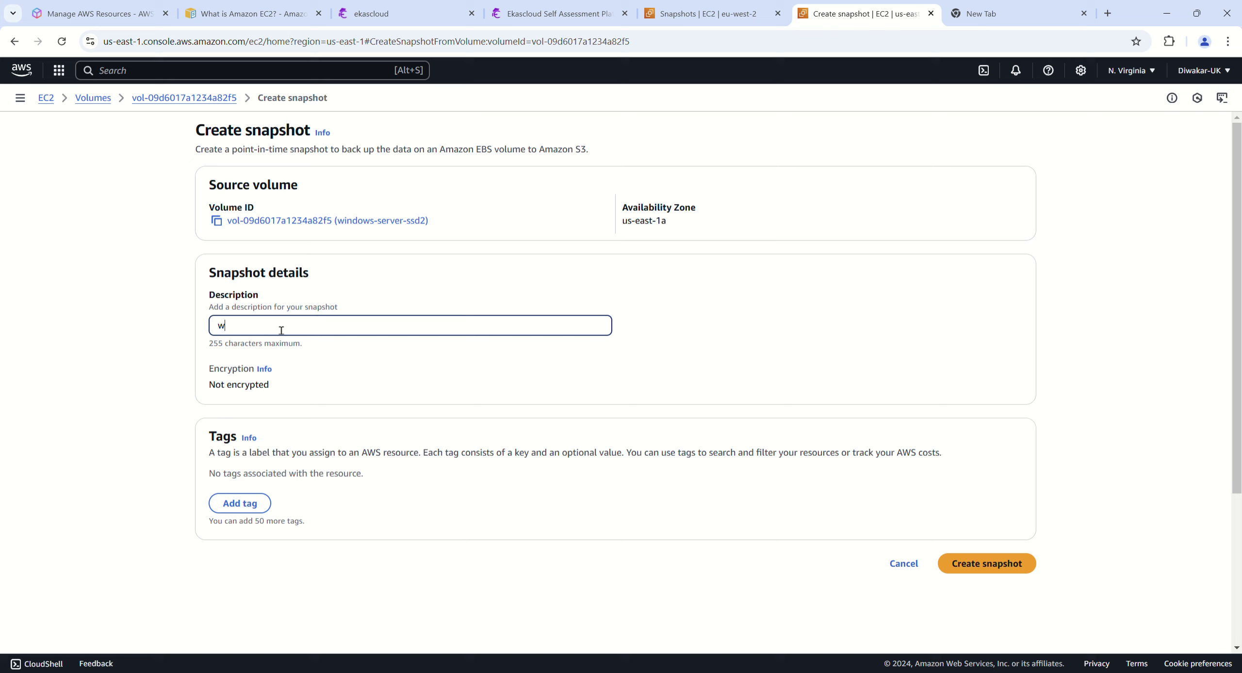
pyautogui.write('indows-server-snapshot')
pyautogui.tripleClick(334, 316)
pyautogui.hotkey('ctrl', 'c')
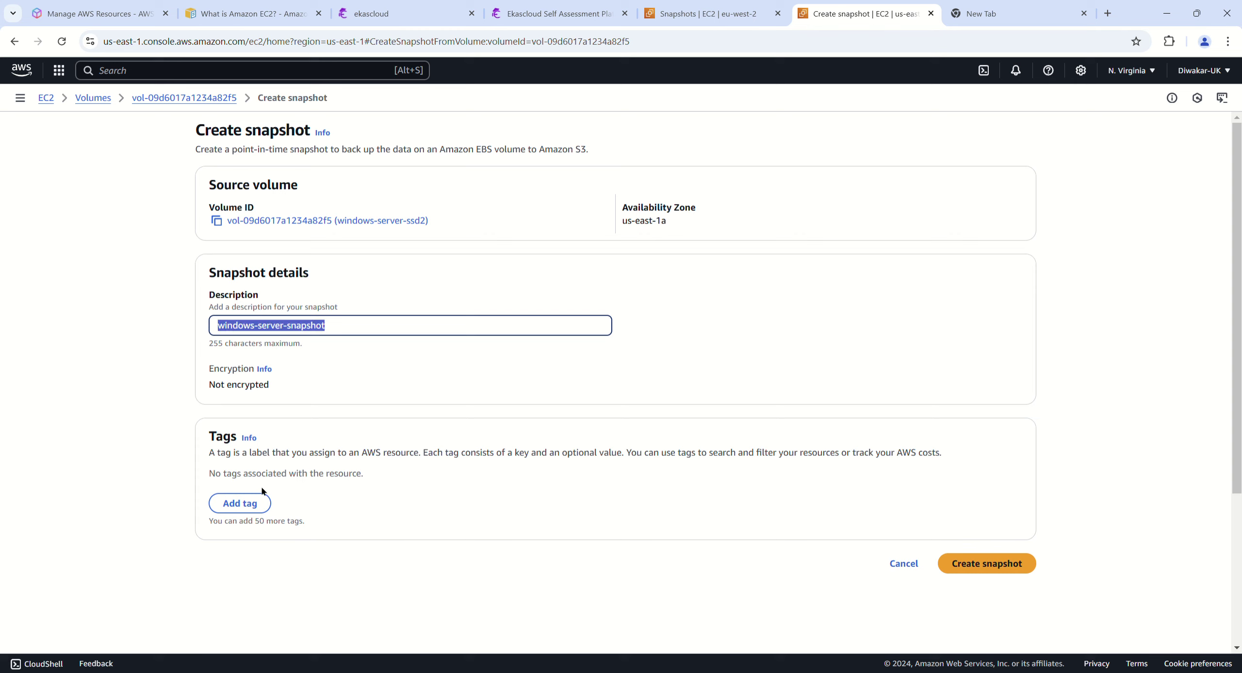
# Step: Add a Name tag with the value windows-server-ssd2-snapshot and create the snapshot
pyautogui.click(244, 505)
pyautogui.write('Name')
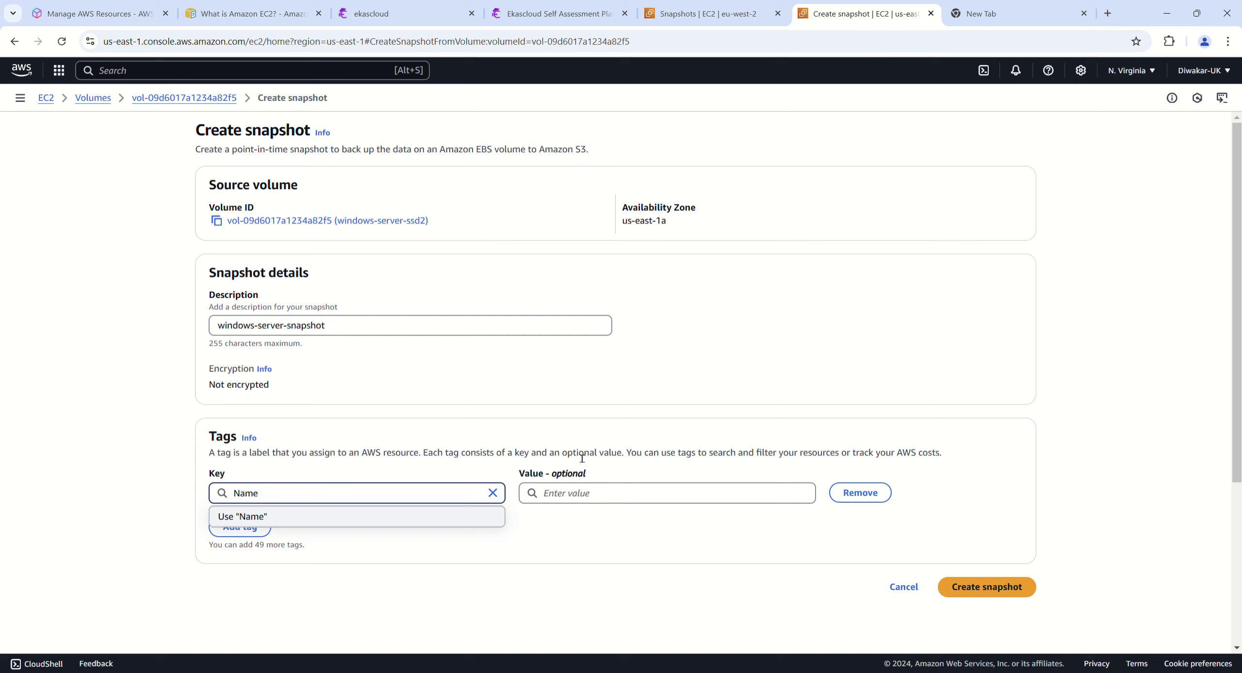
pyautogui.click(612, 494)
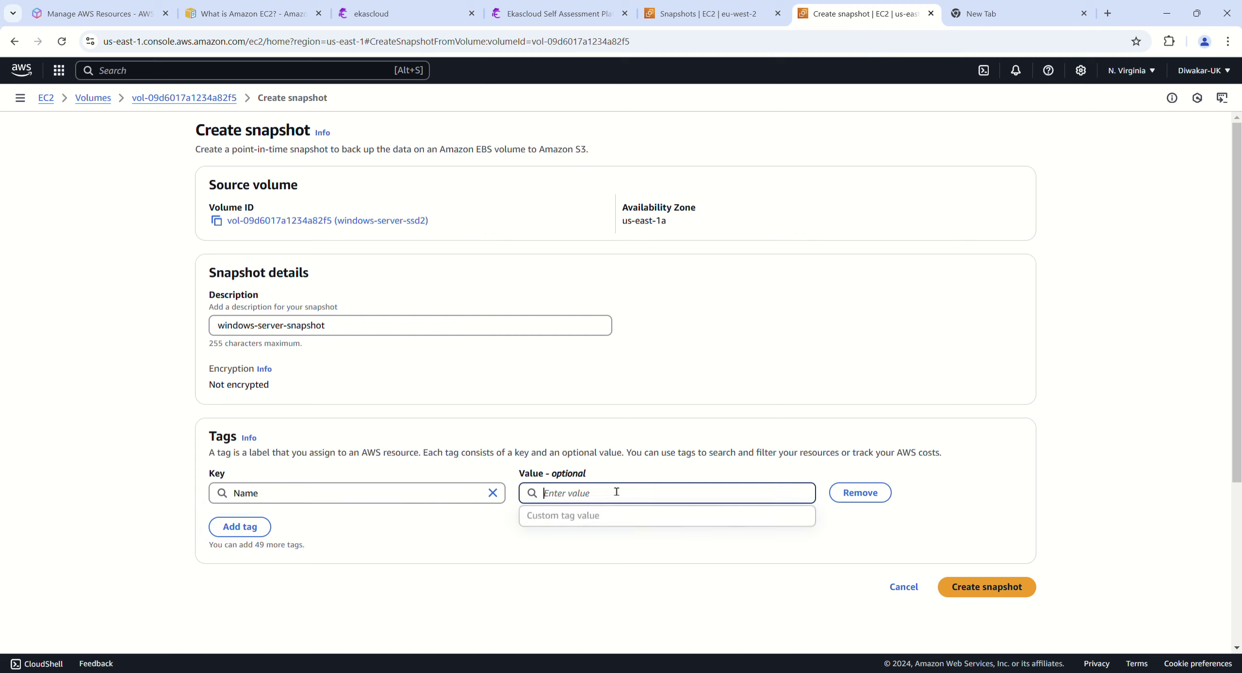
pyautogui.hotkey('ctrl', 'v')
pyautogui.click(615, 493)
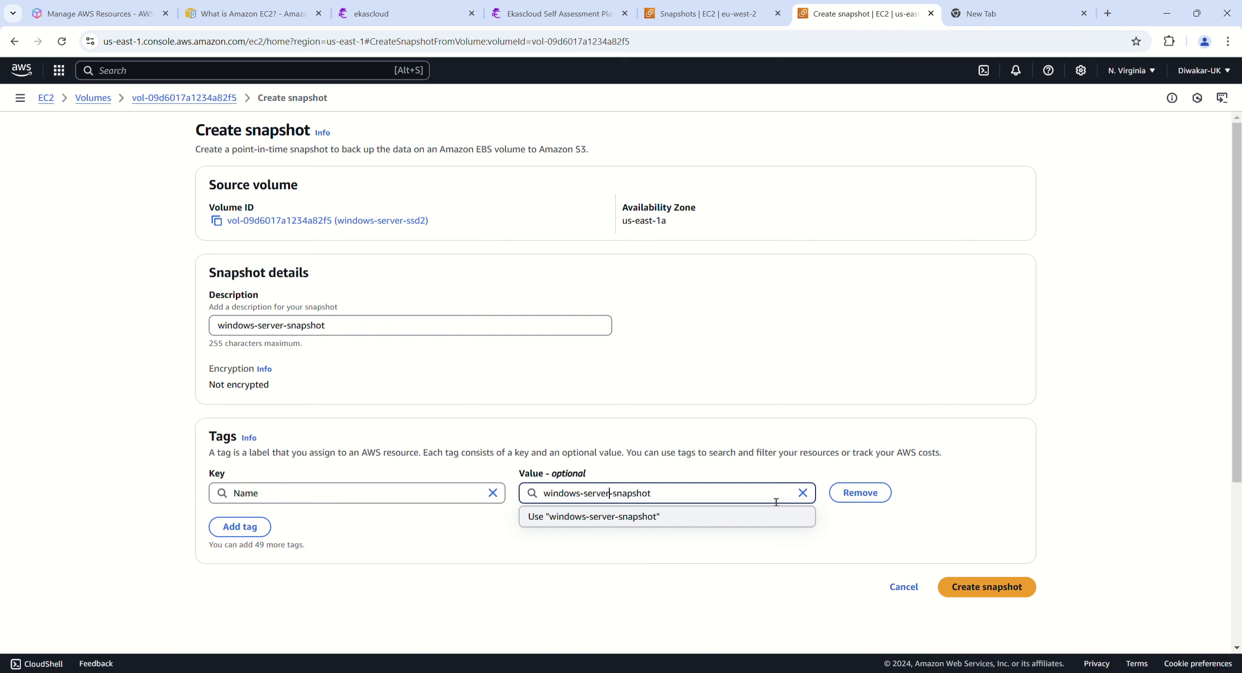
pyautogui.write('-ssd2')
pyautogui.click(1000, 426)
pyautogui.click(987, 588)
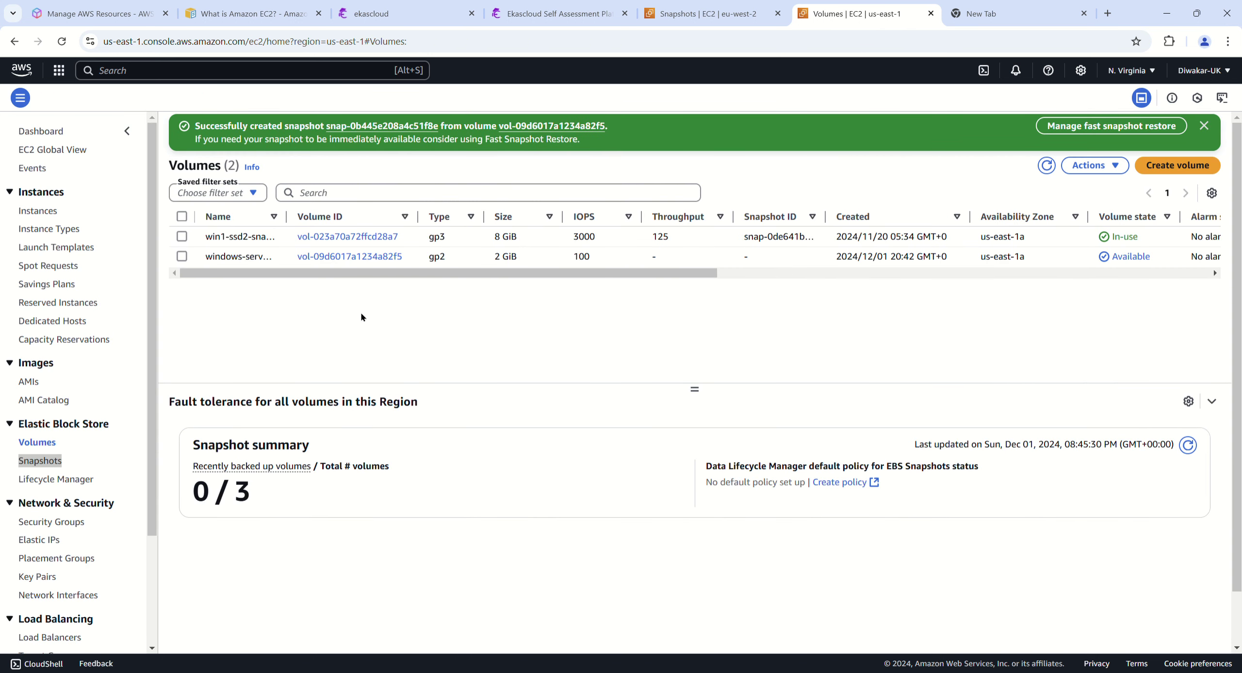
# Step: Refresh the volumes with the Name column widened, and check the new snapshot in the snapshots list
pyautogui.click(1047, 165)
pyautogui.moveTo(288, 218); pyautogui.dragTo(389, 221)
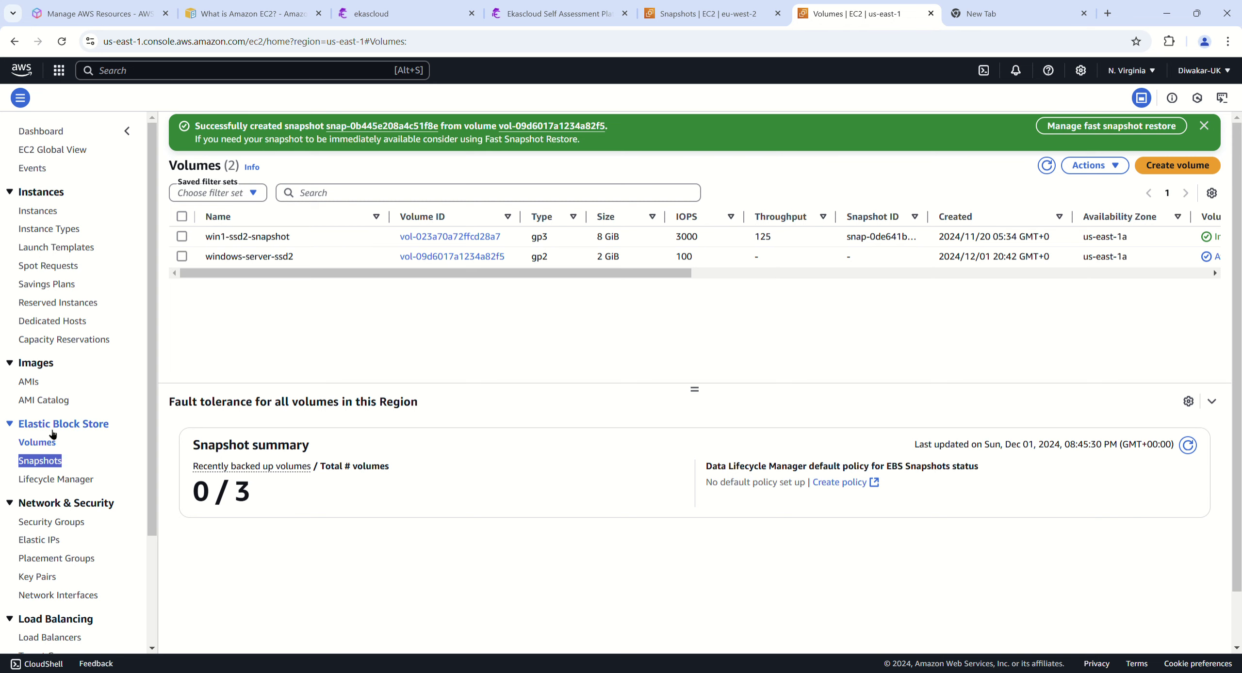
pyautogui.click(63, 43)
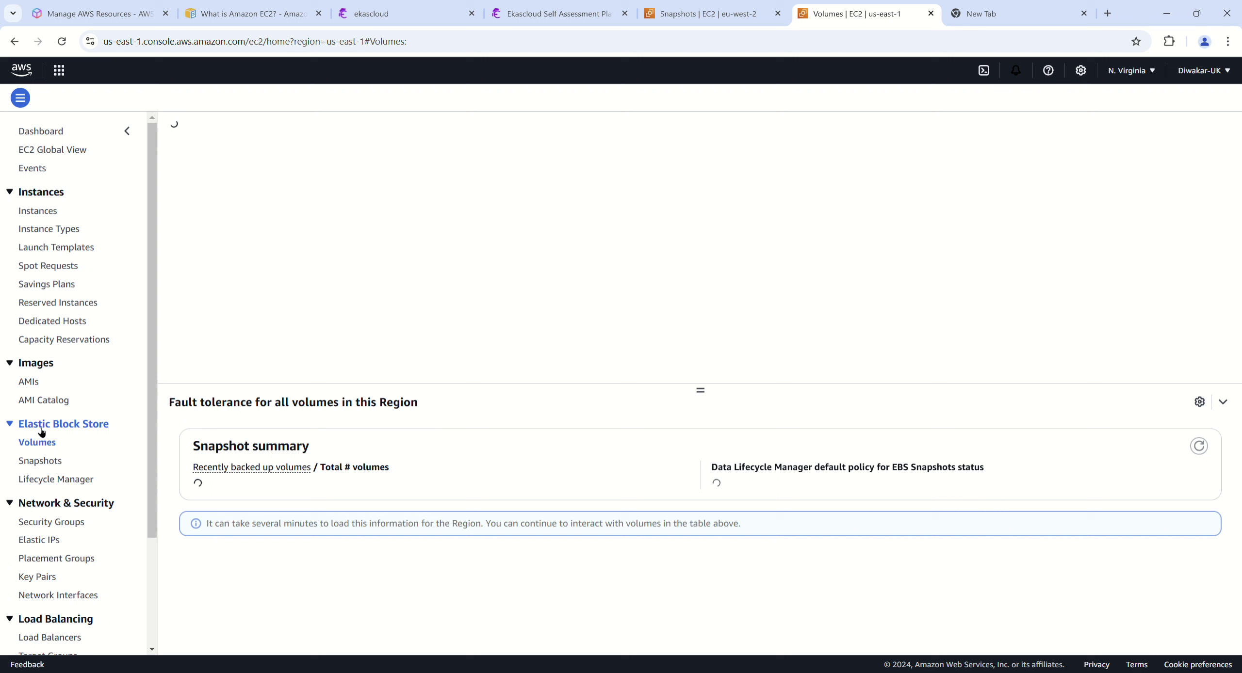
pyautogui.click(64, 460)
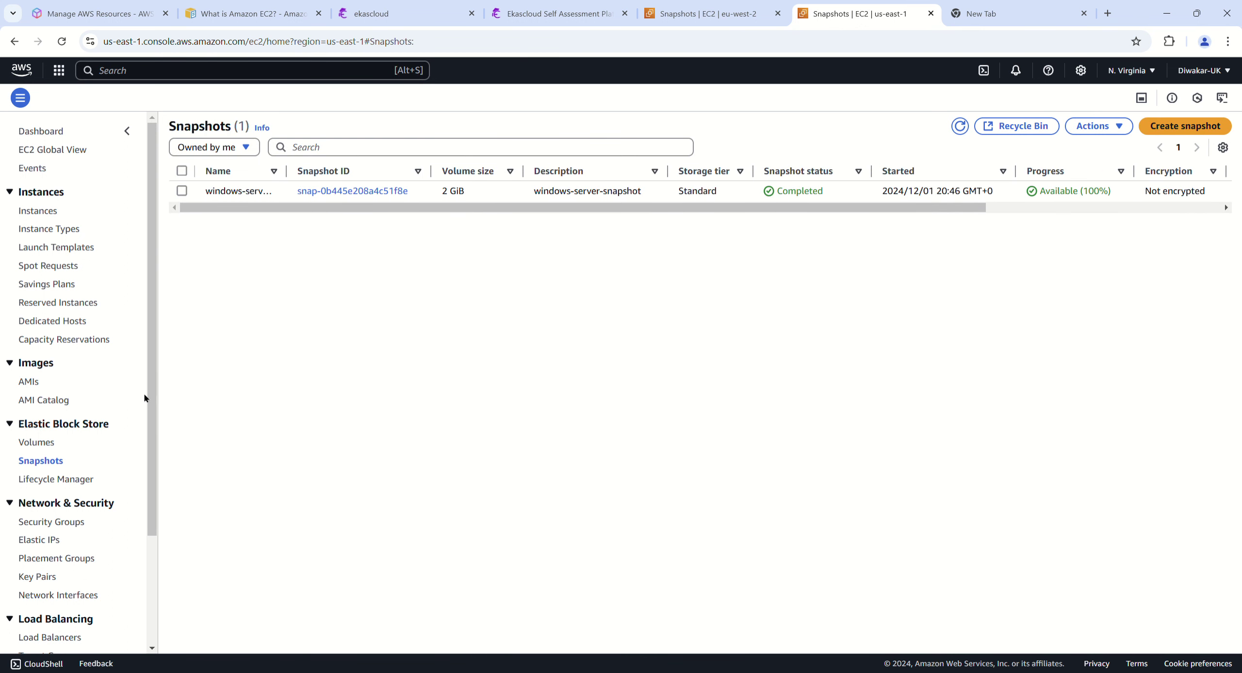
# Step: Select both volumes, widen the Name column to read their names, and check which actions are offered for them together
pyautogui.click(36, 442)
pyautogui.click(182, 216)
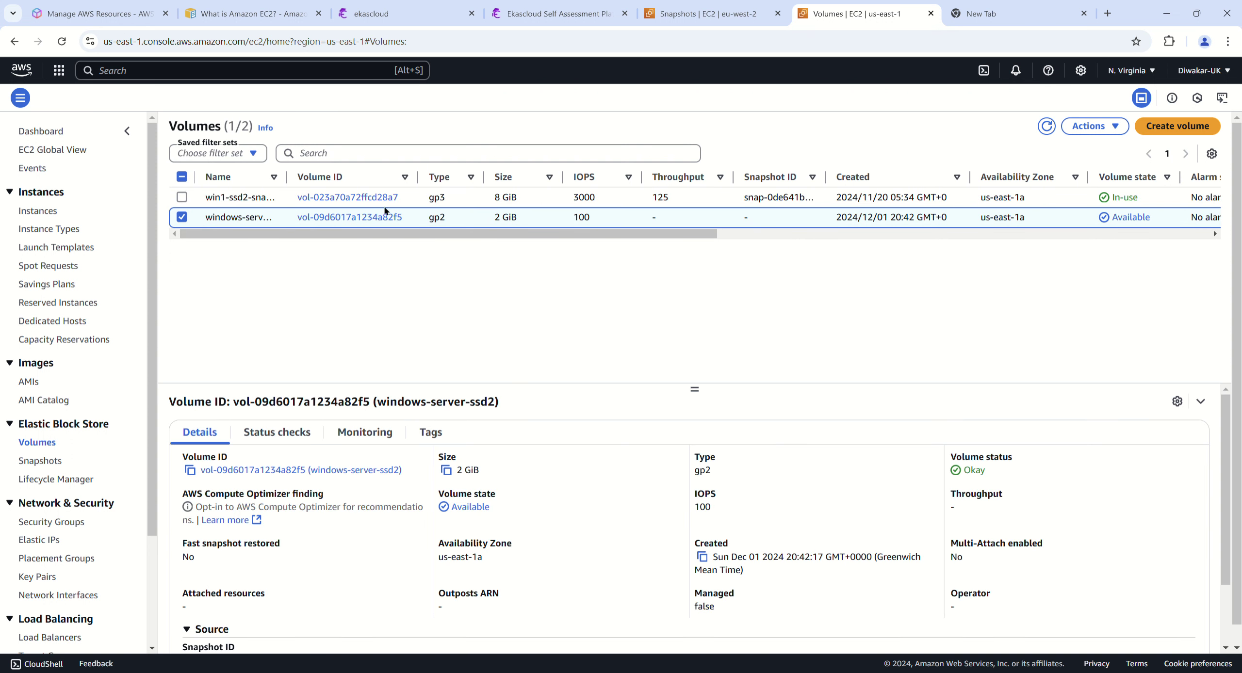
pyautogui.moveTo(286, 177); pyautogui.dragTo(397, 177)
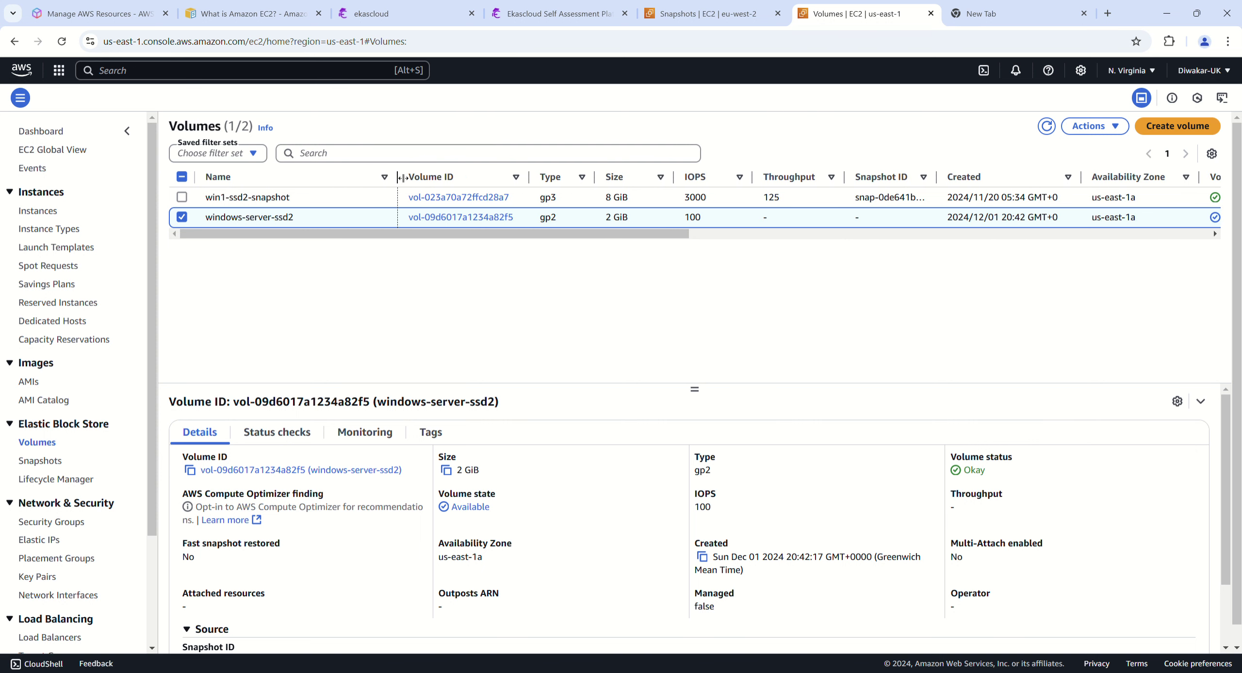
pyautogui.click(181, 198)
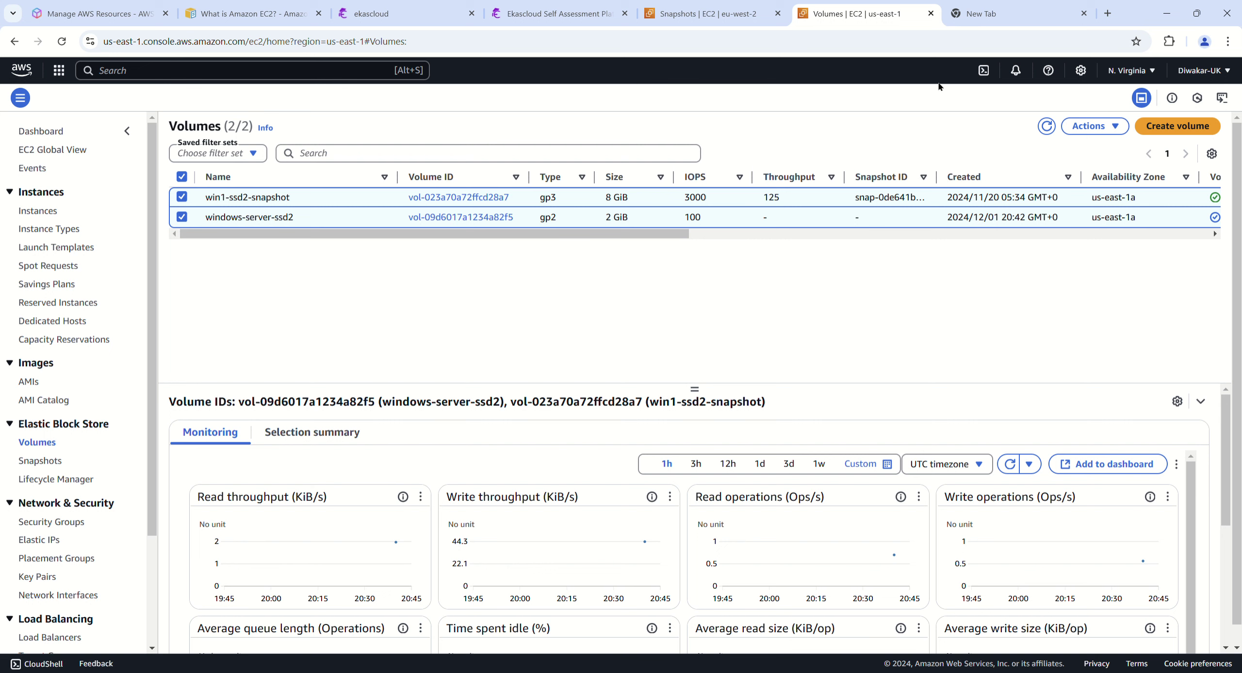
pyautogui.click(1100, 131)
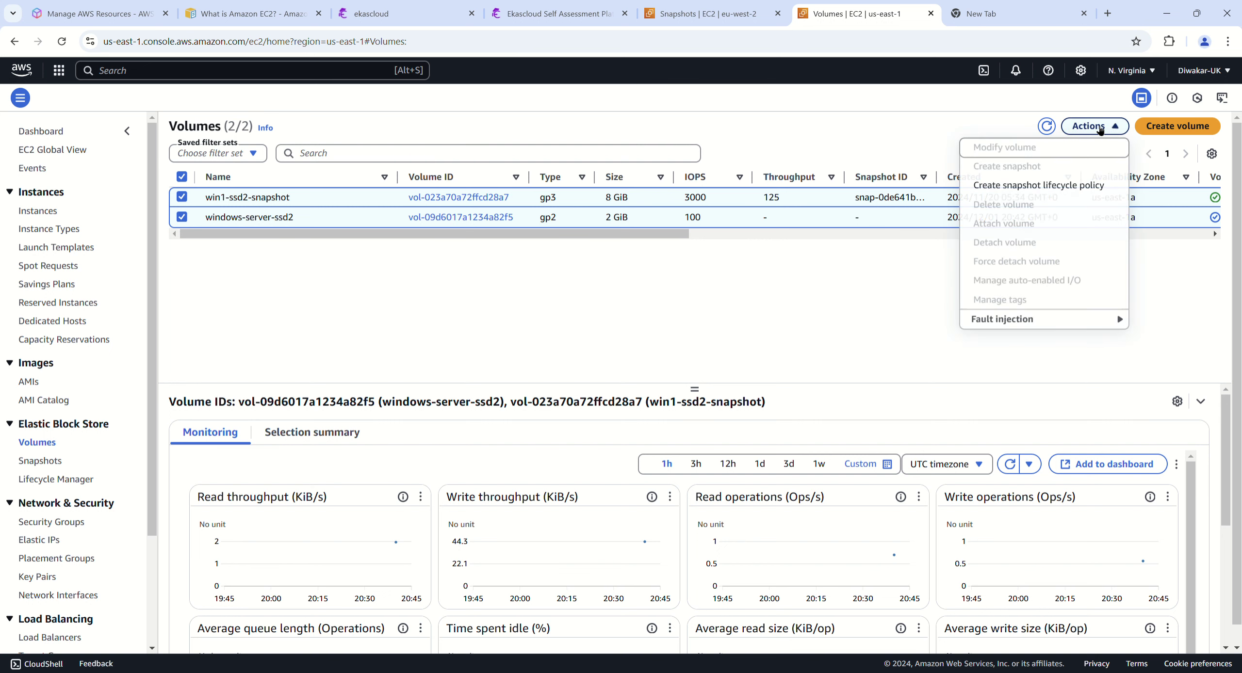
pyautogui.click(931, 255)
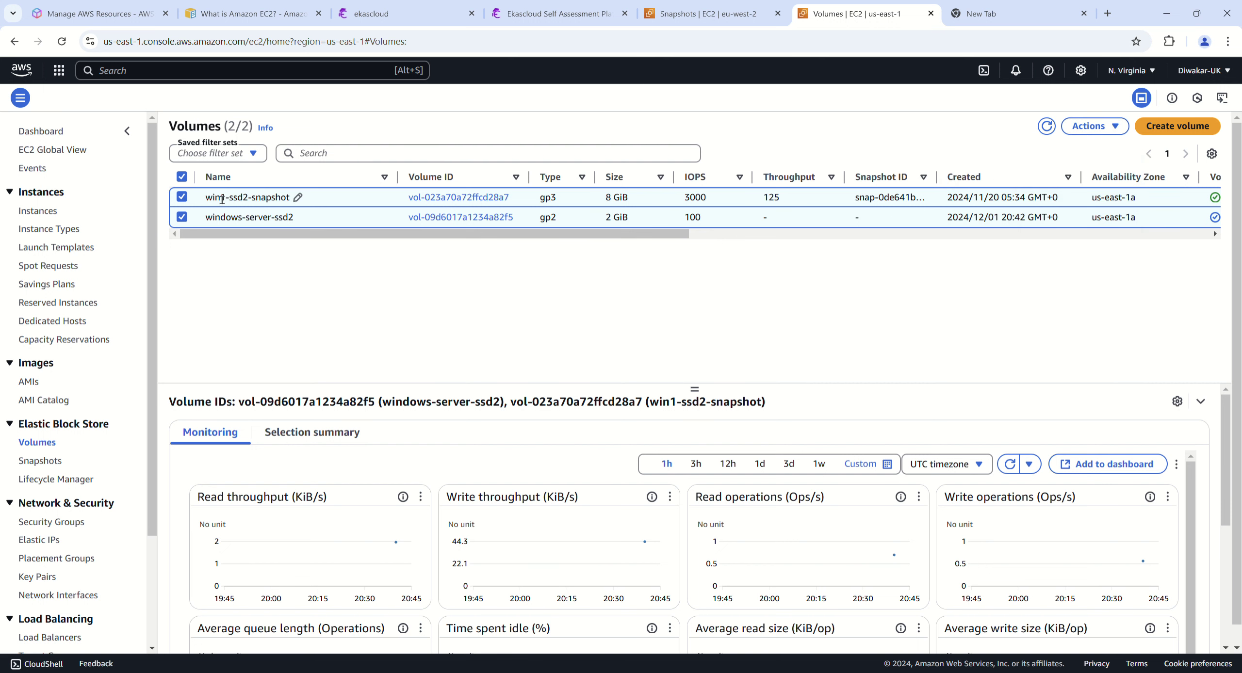
# Step: Delete only the windows-server-ssd2 volume, entering delete as the confirmation text
pyautogui.click(181, 197)
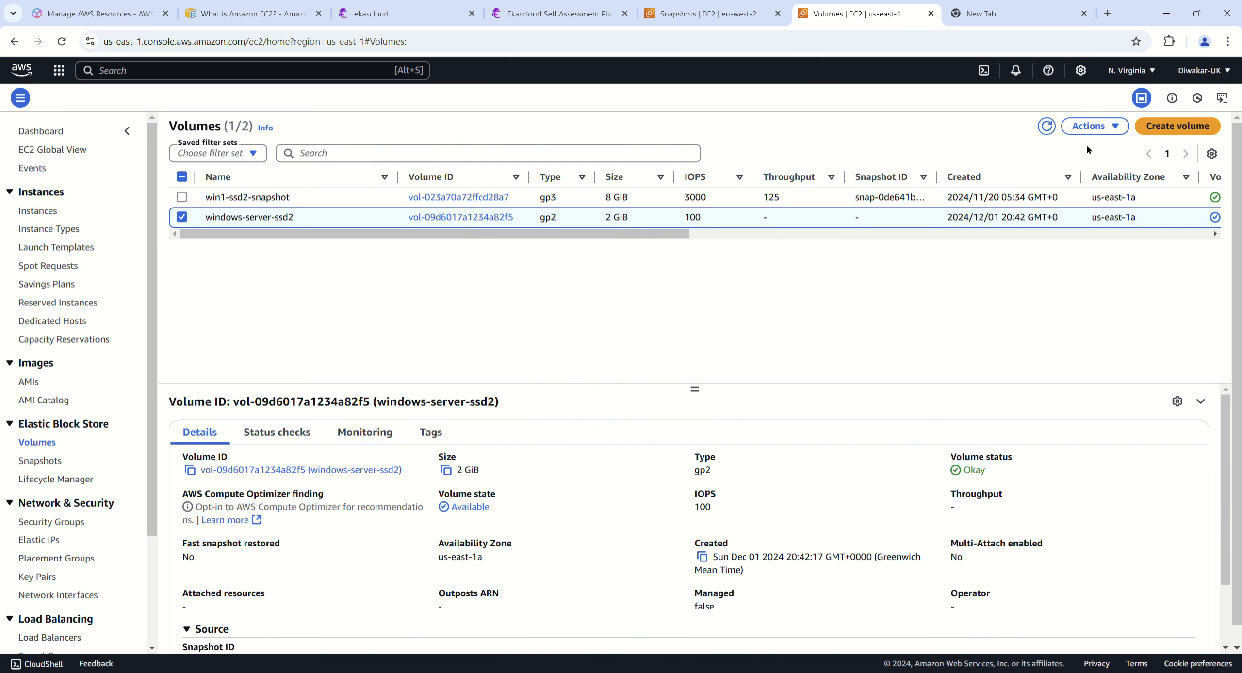
pyautogui.click(1089, 126)
pyautogui.click(1027, 210)
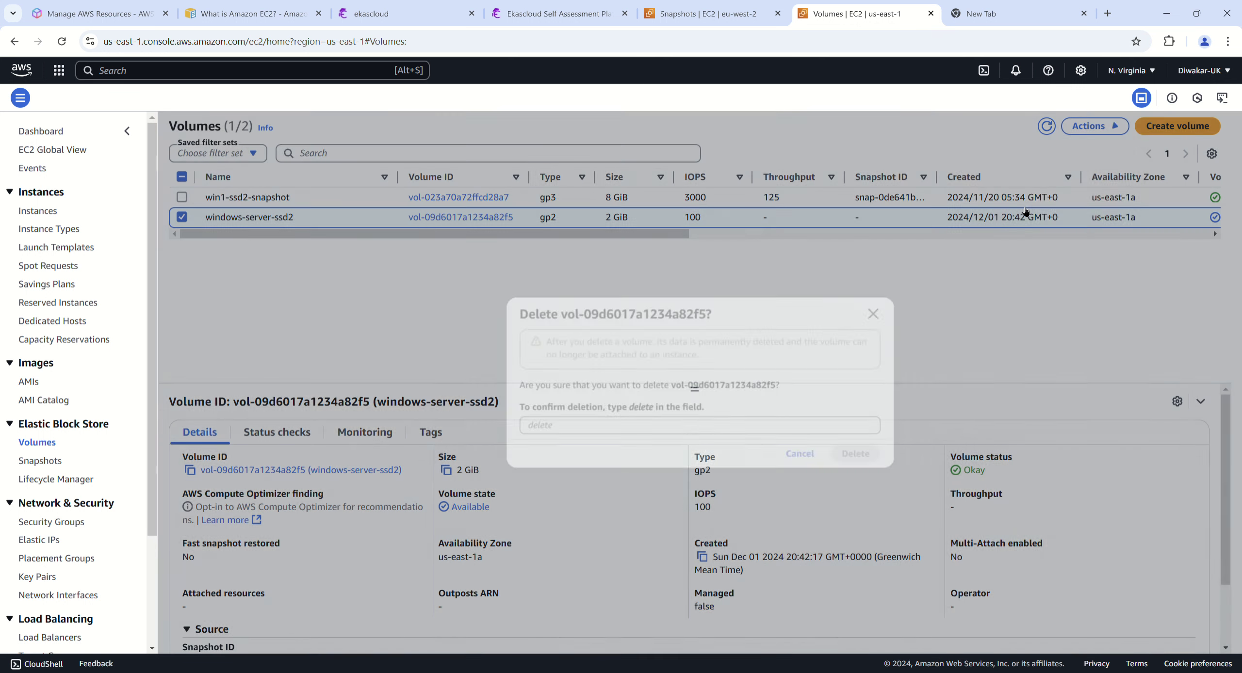
pyautogui.click(711, 430)
pyautogui.write('delete')
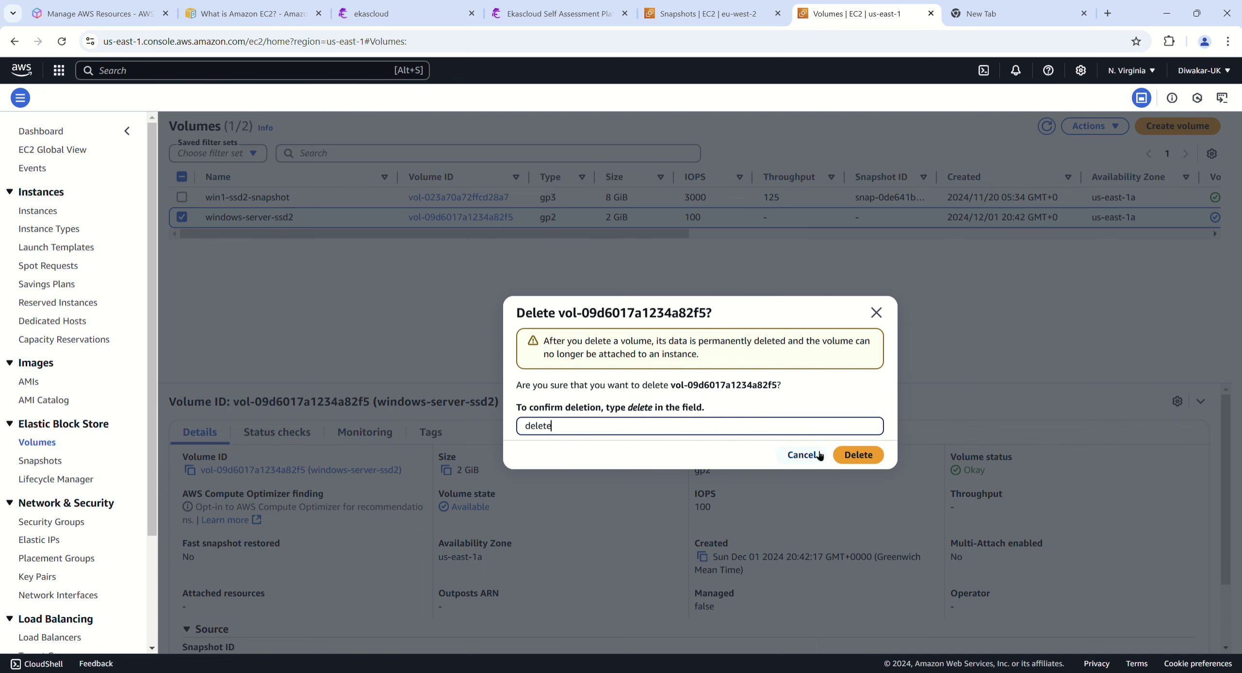
pyautogui.click(853, 454)
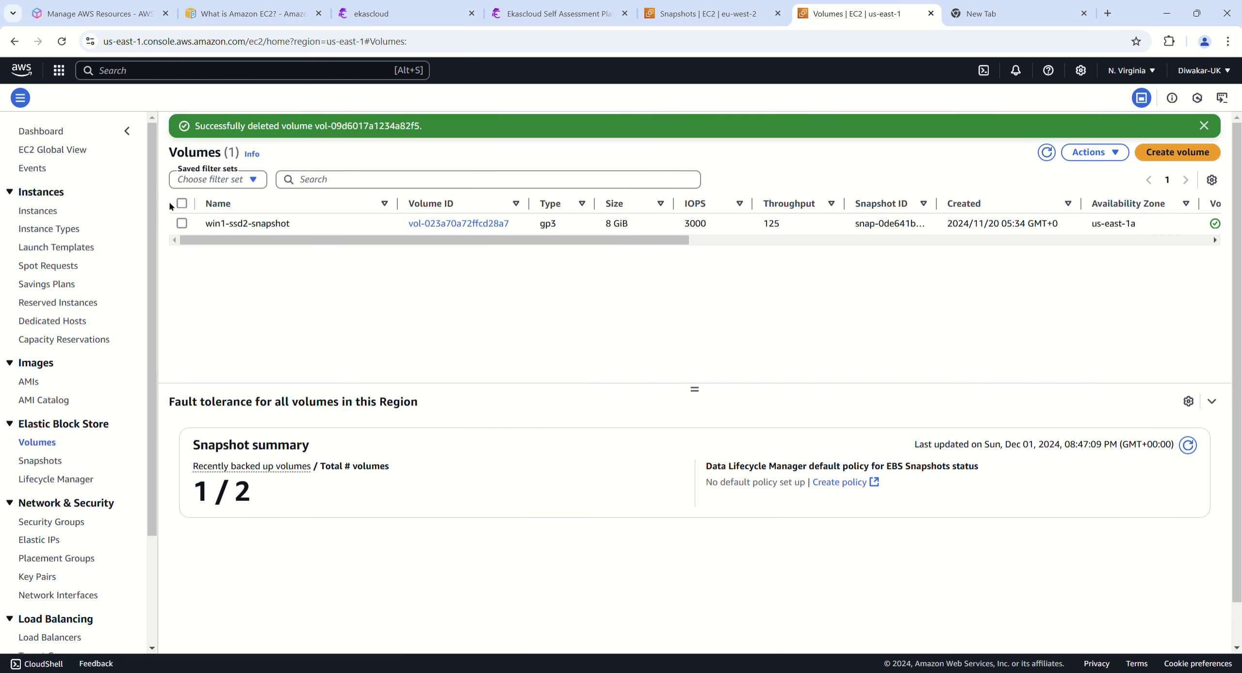
# Step: Check which actions are offered for the remaining win1-ssd2-snapshot volume
pyautogui.click(182, 223)
pyautogui.click(1097, 153)
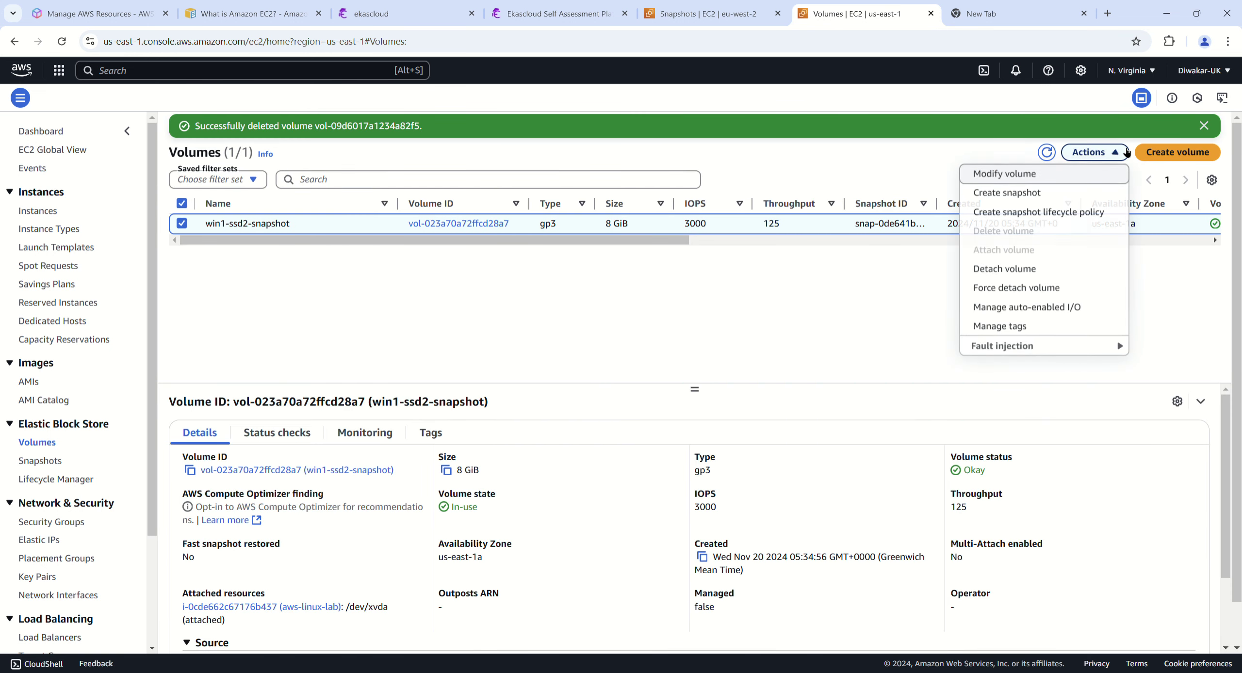
pyautogui.click(888, 290)
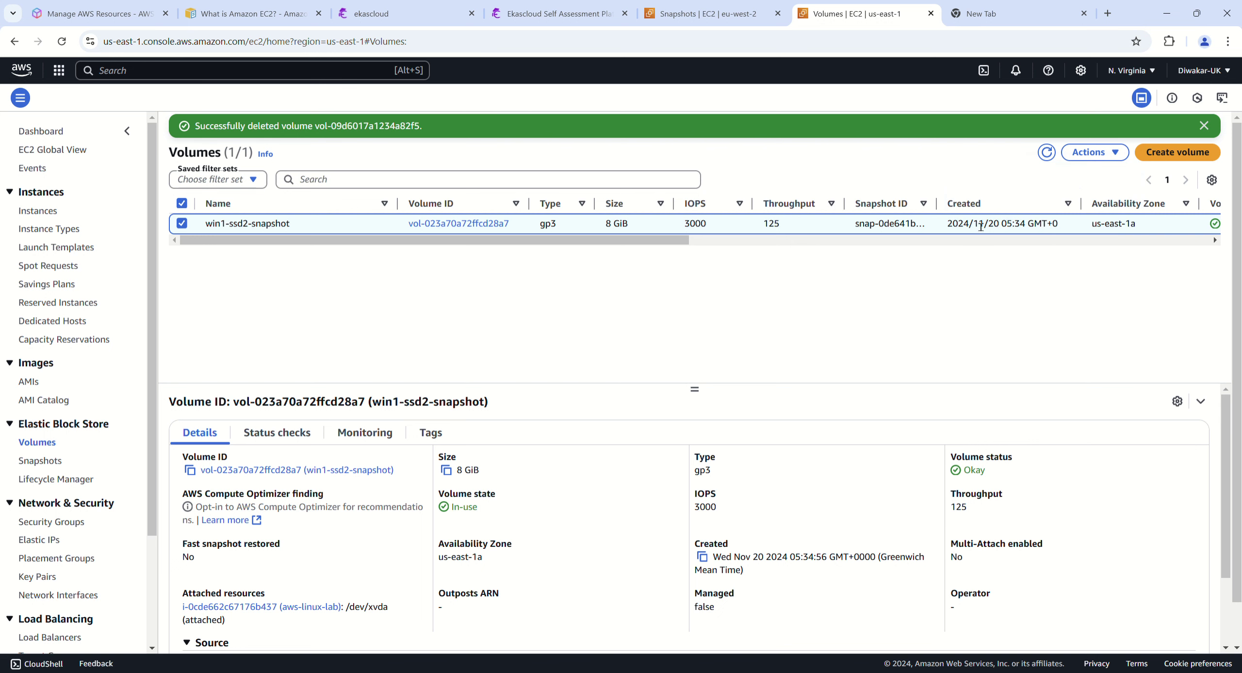
pyautogui.click(1064, 160)
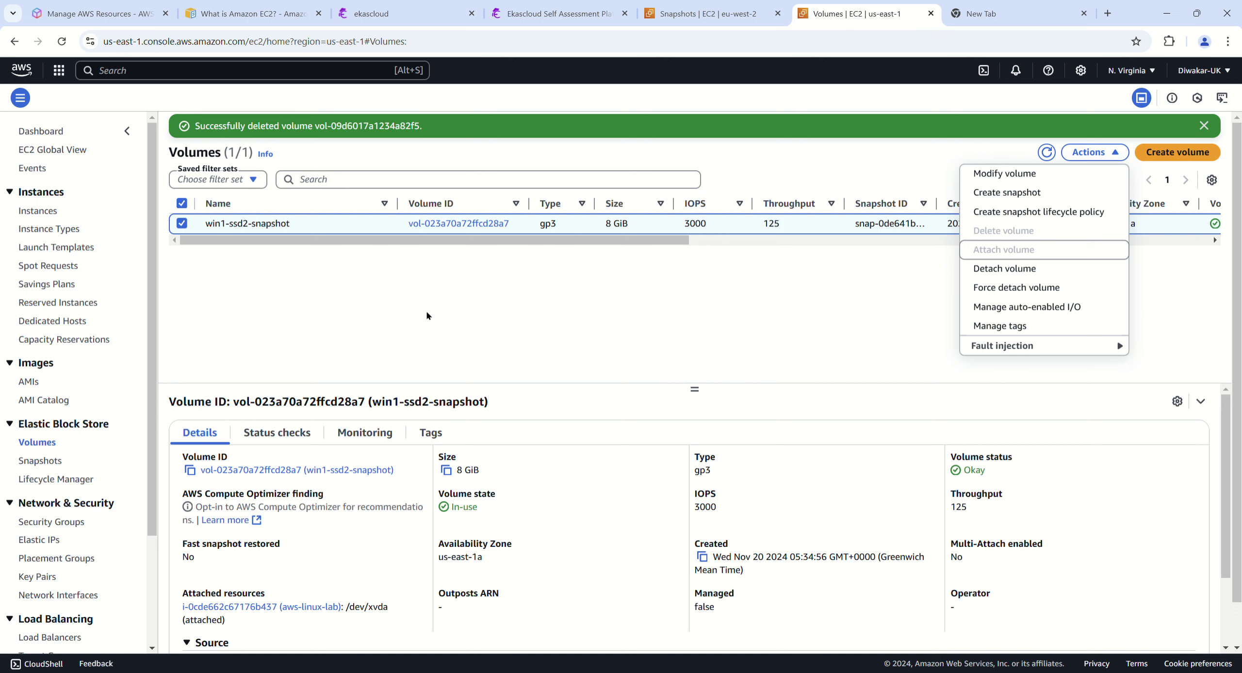
pyautogui.click(525, 259)
# Step: Check the instances and snapshots in N. Virginia, and compare them with the snapshots list in the London region
pyautogui.click(42, 211)
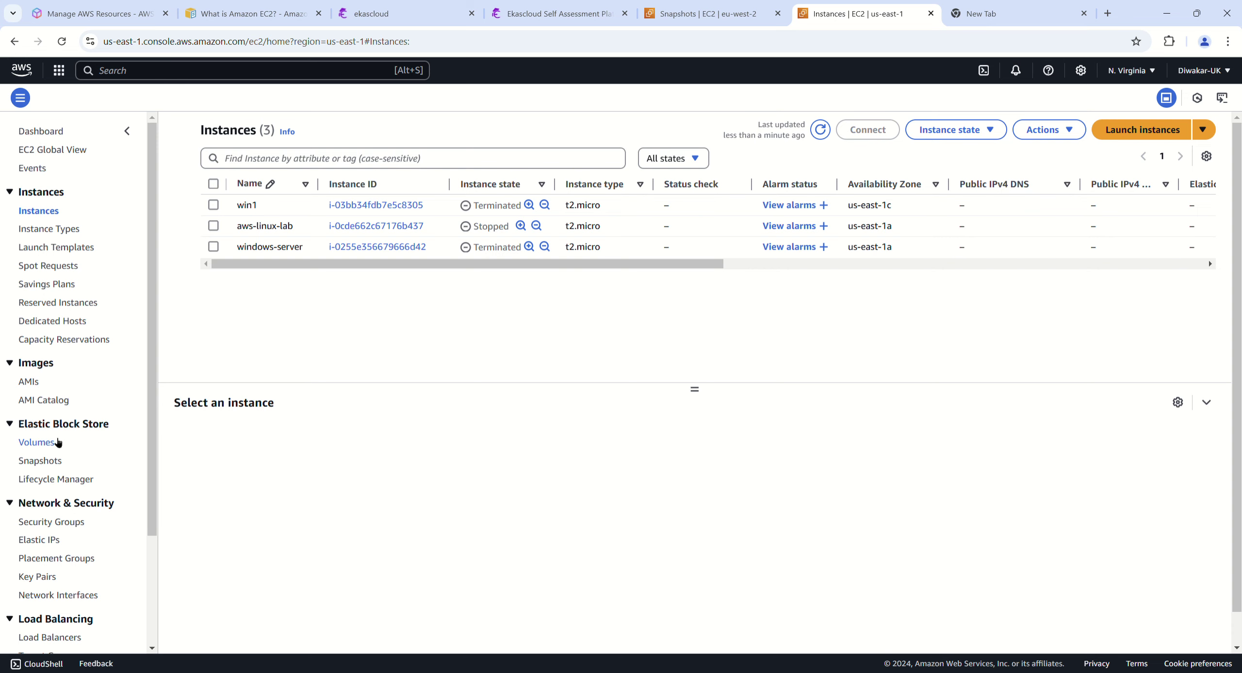
pyautogui.click(44, 460)
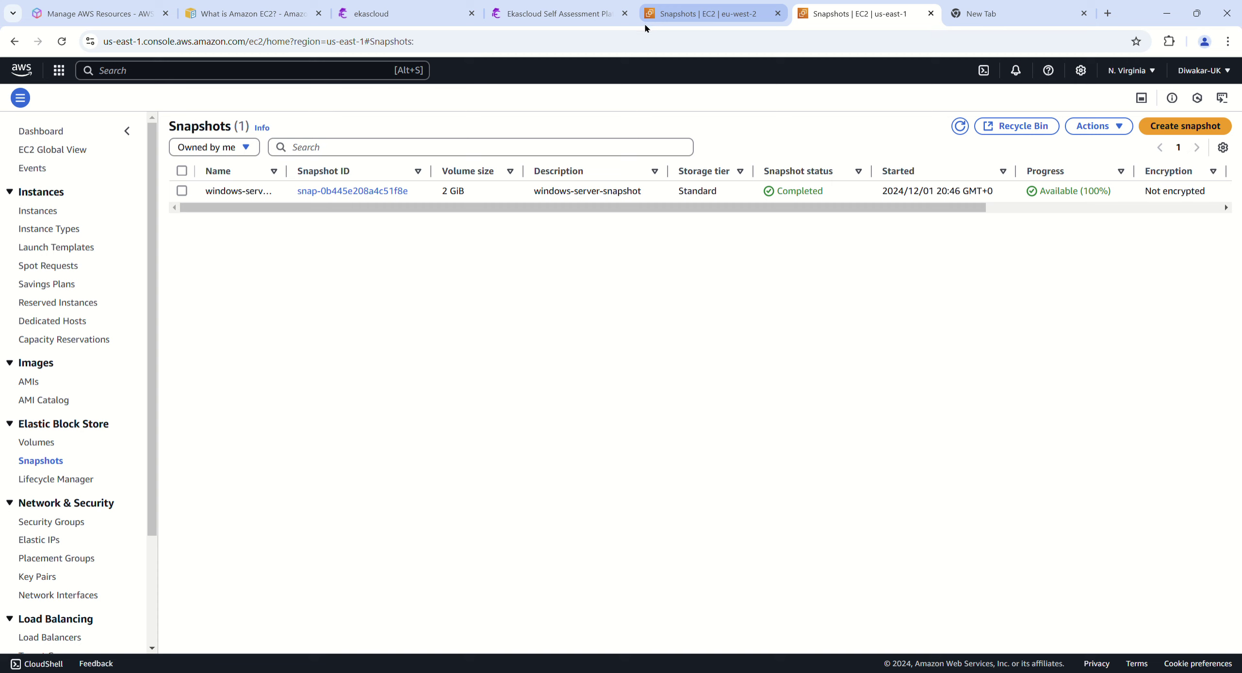
pyautogui.click(675, 13)
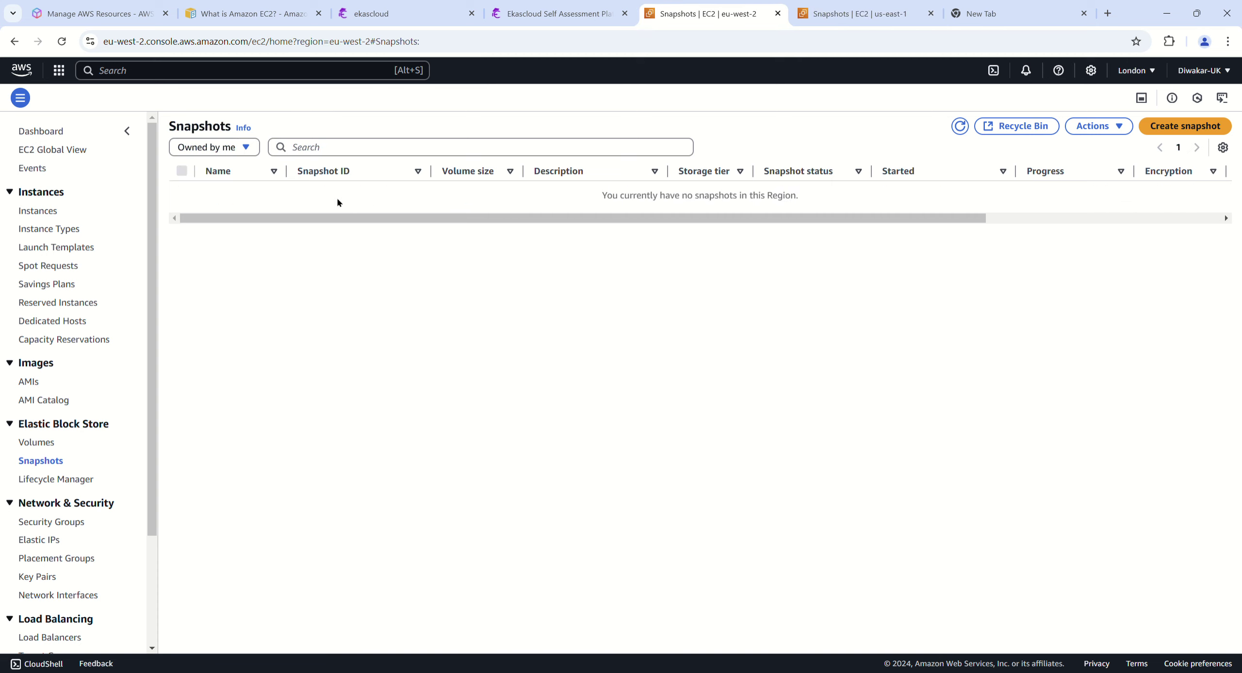
pyautogui.click(1144, 70)
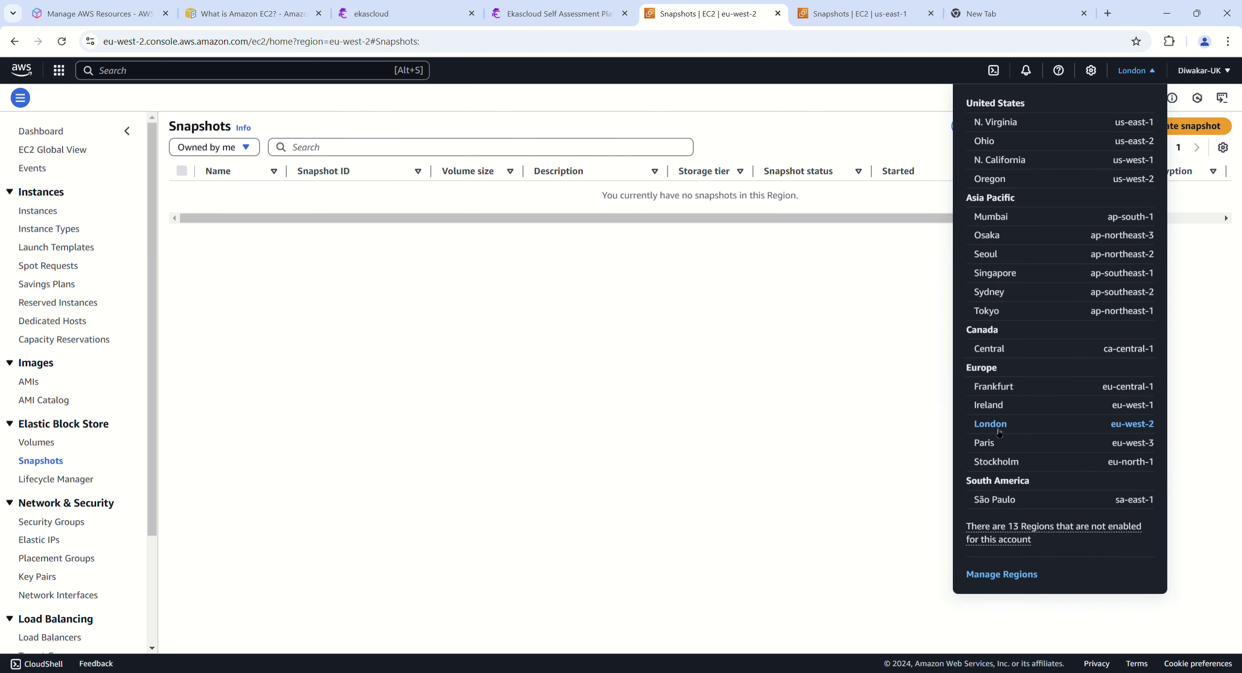
pyautogui.click(865, 226)
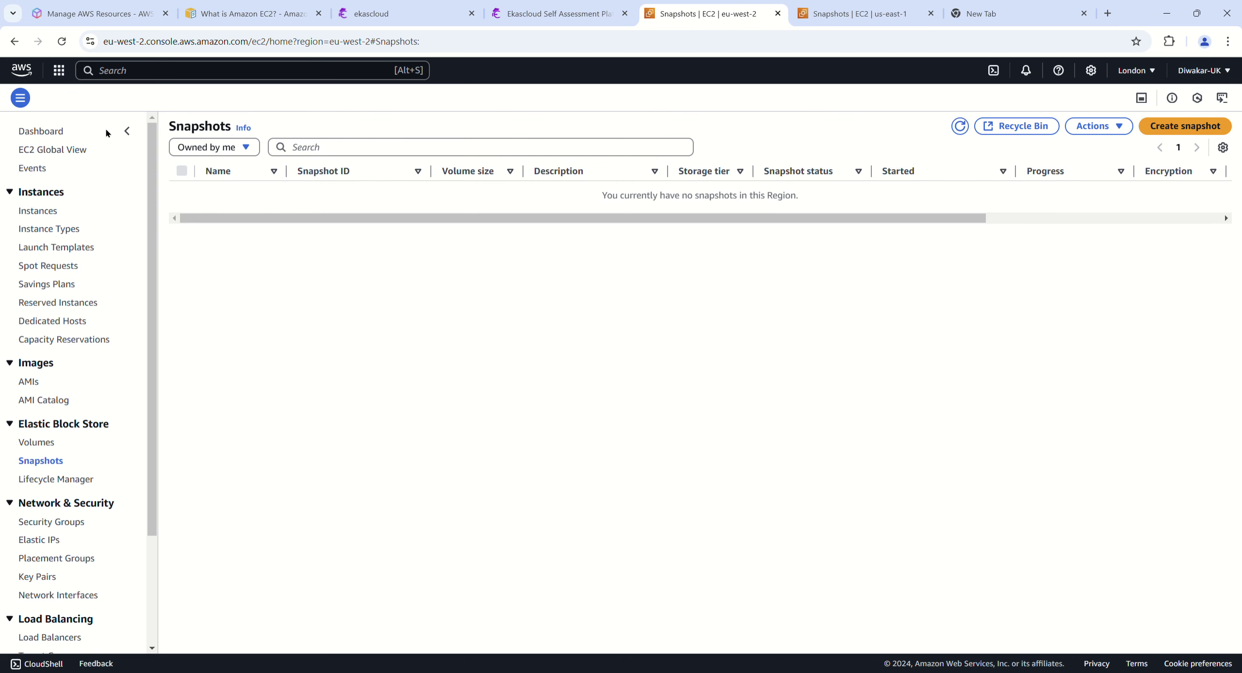
# Step: Start launching an instance in the London region and name it windows-eu-west-2
pyautogui.click(29, 211)
pyautogui.click(1048, 130)
pyautogui.click(884, 321)
pyautogui.click(1150, 129)
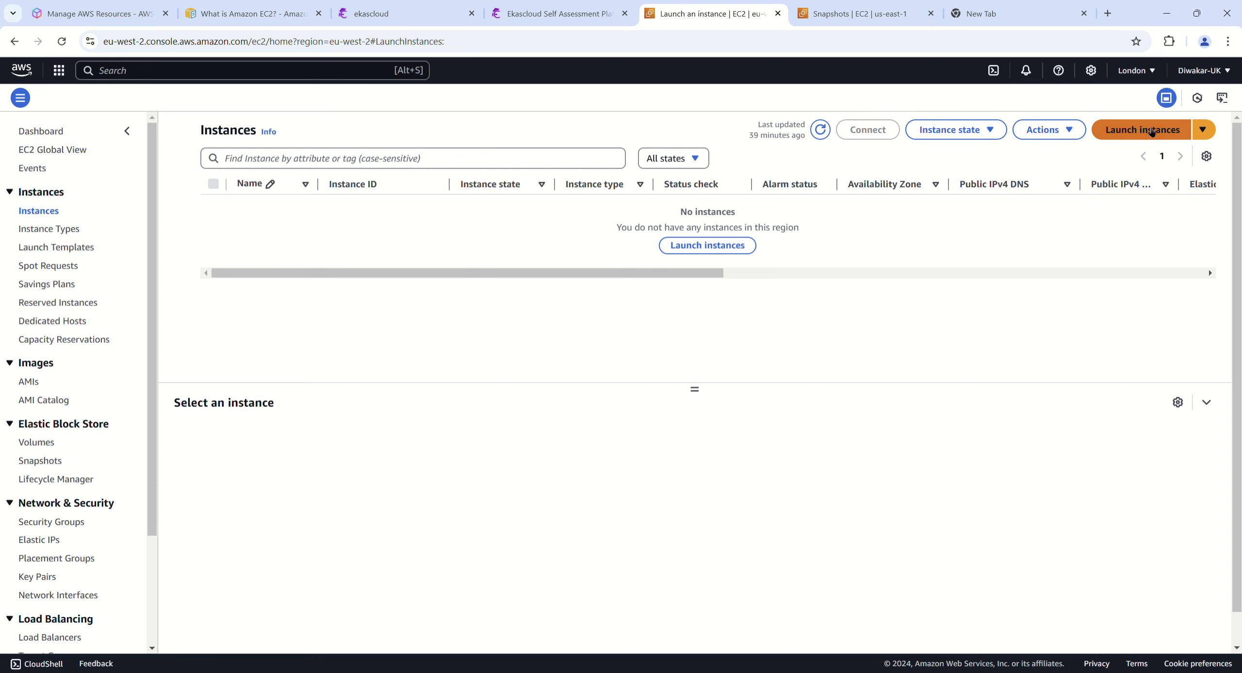
pyautogui.click(411, 247)
pyautogui.write('windo')
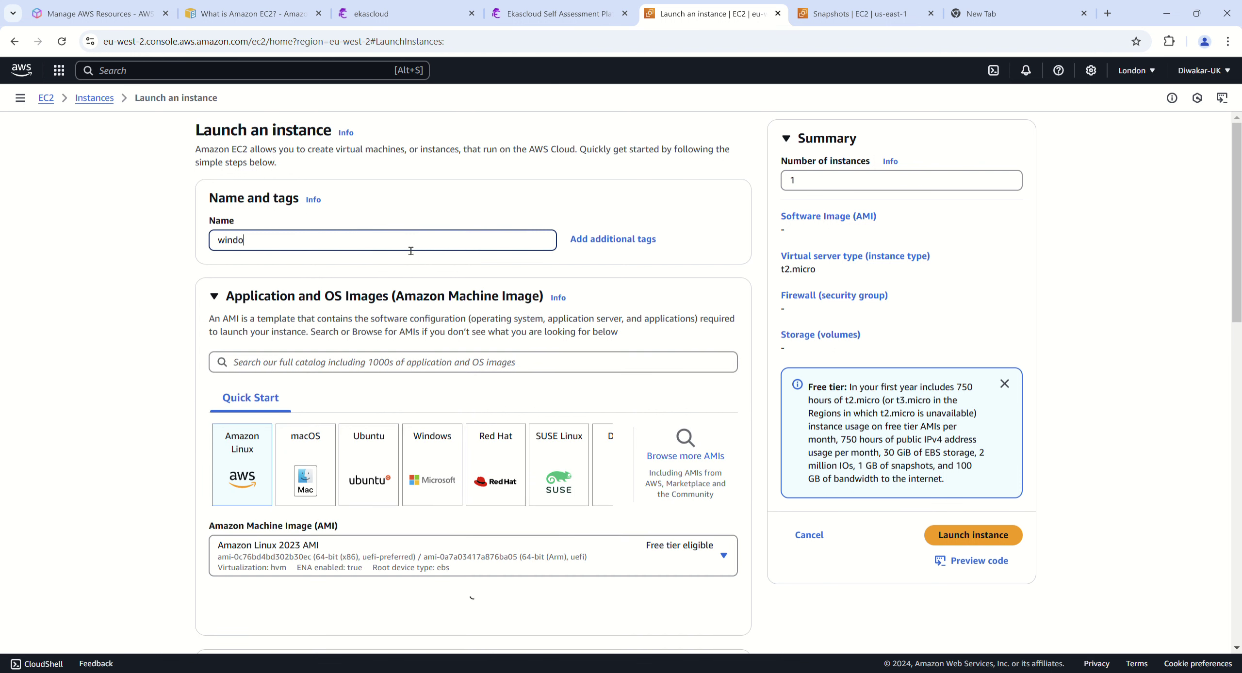
pyautogui.write('ws-eu-west-2')
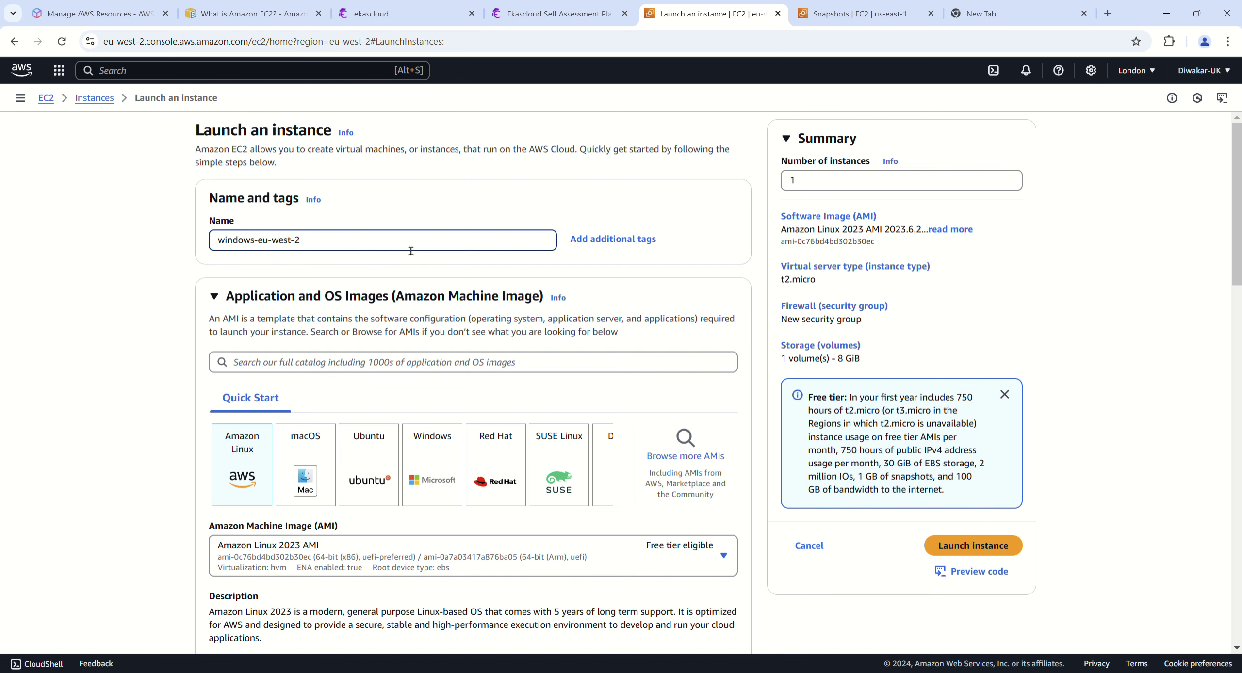
# Step: Choose the Microsoft Windows Server 2022 Base image for the new instance
pyautogui.scroll(-2, 411, 251)
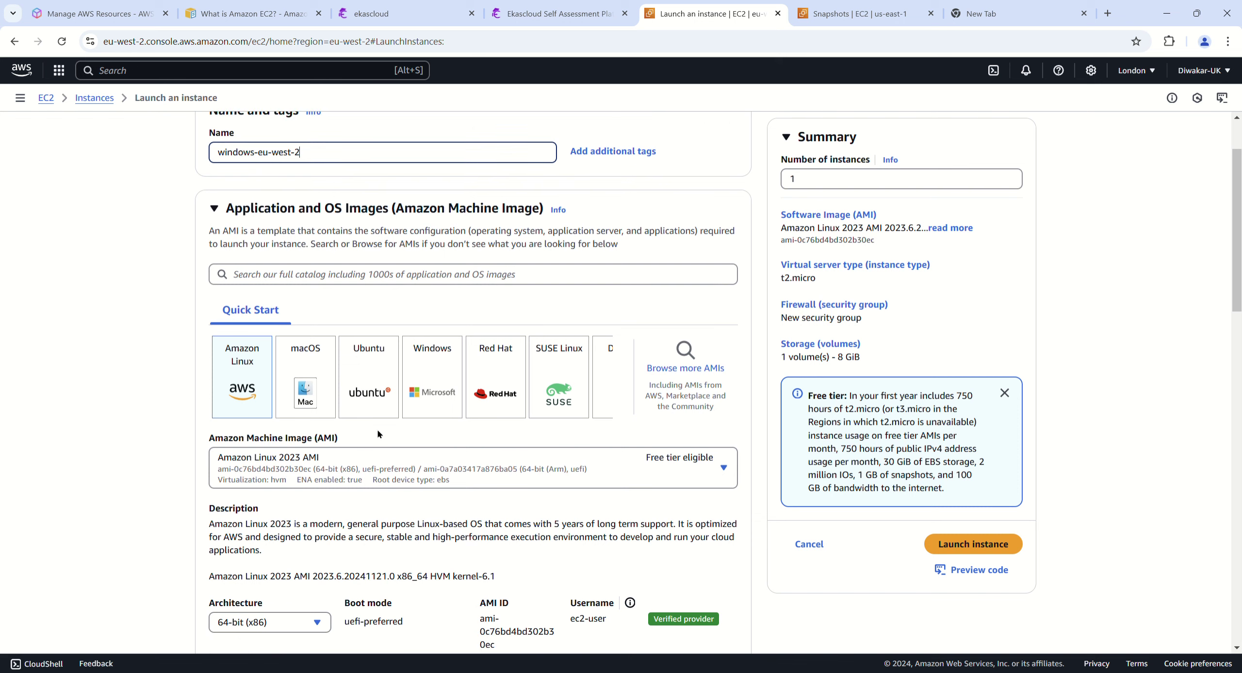
pyautogui.click(443, 398)
pyautogui.scroll(-4, 398, 332)
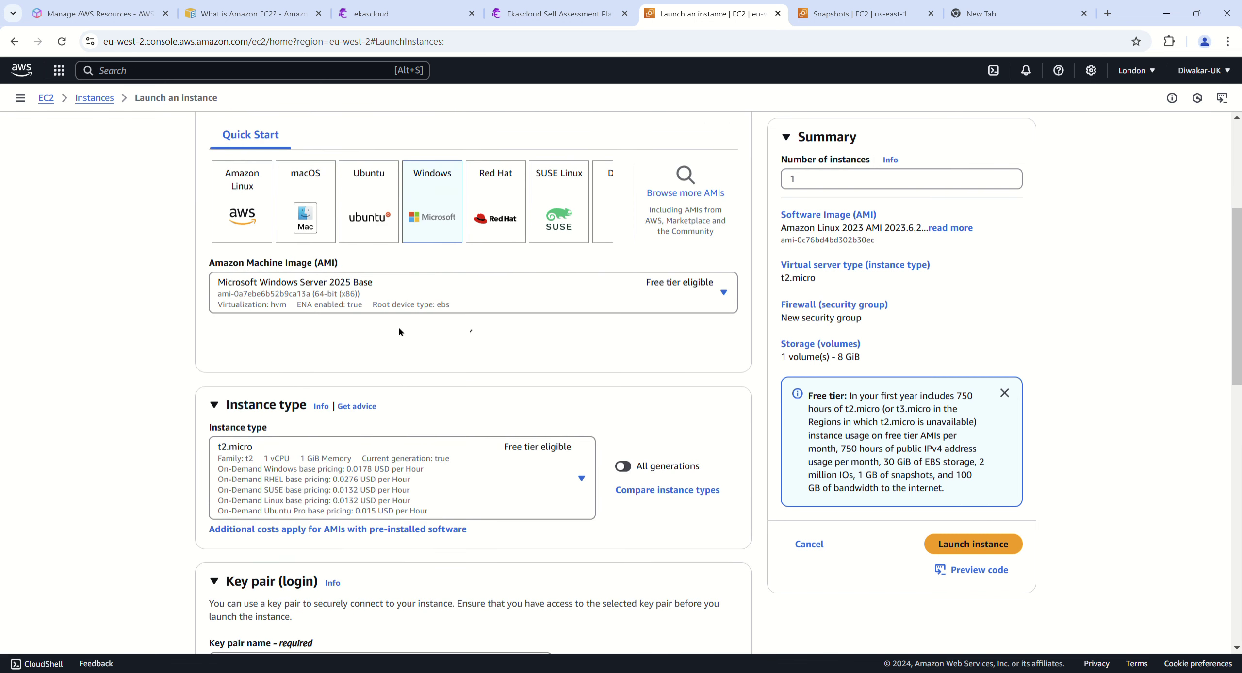
pyautogui.click(413, 300)
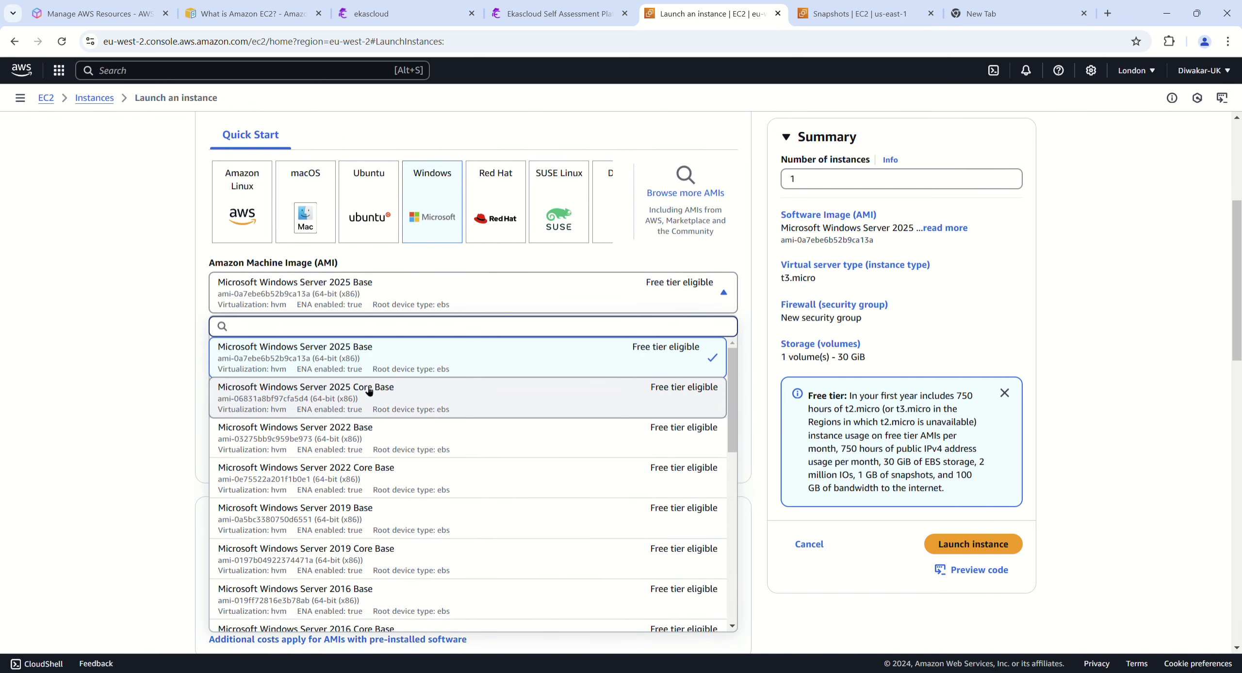
pyautogui.click(214, 452)
pyautogui.scroll(-4, 214, 452)
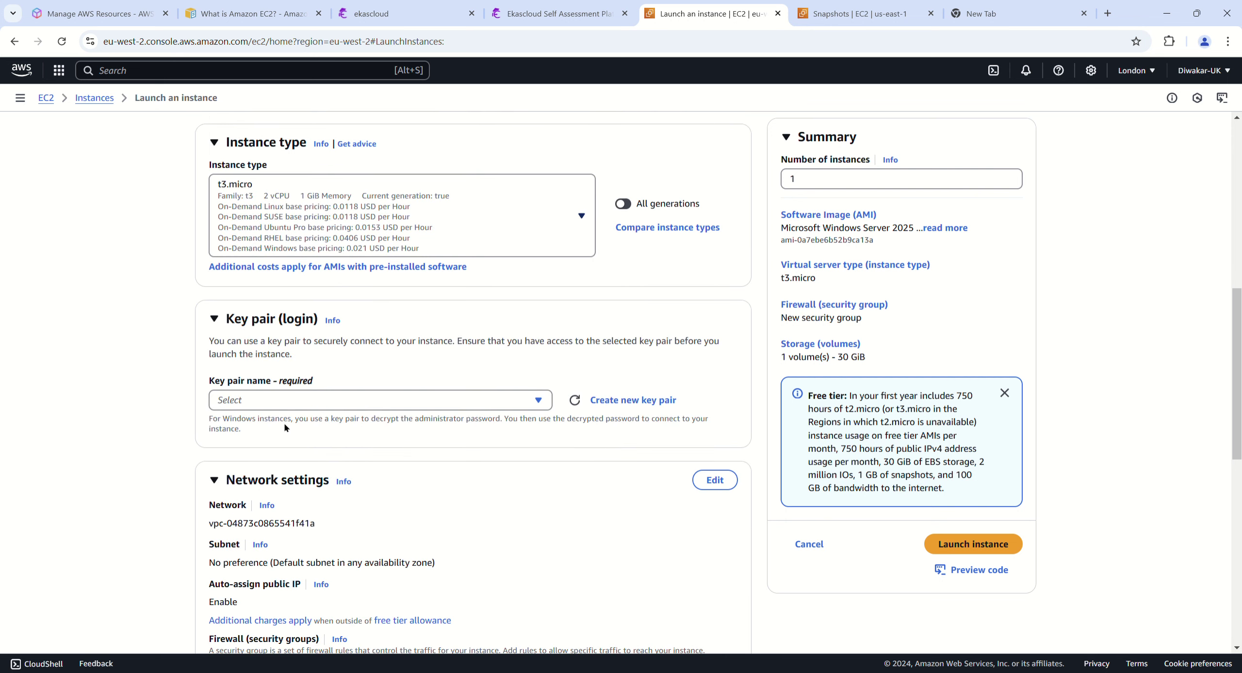
# Step: Check the available key pairs and review the network, image and name settings of the instance being configured
pyautogui.click(430, 511)
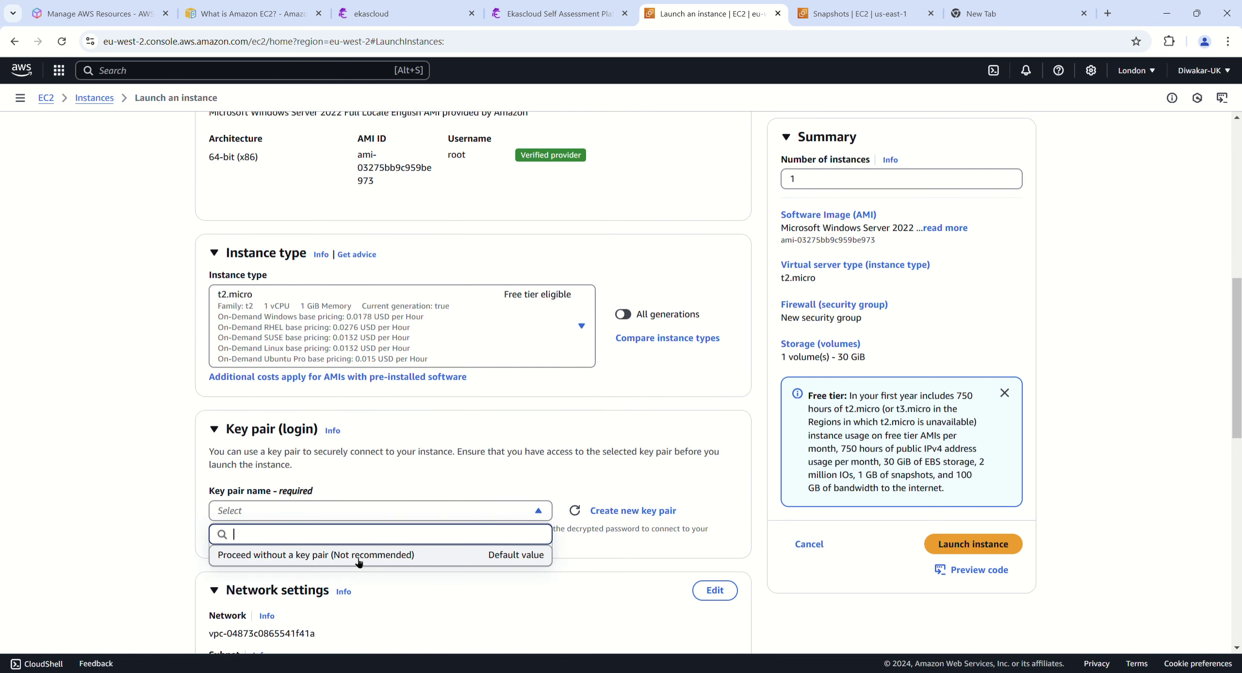
pyautogui.scroll(-2, 141, 515)
pyautogui.click(107, 499)
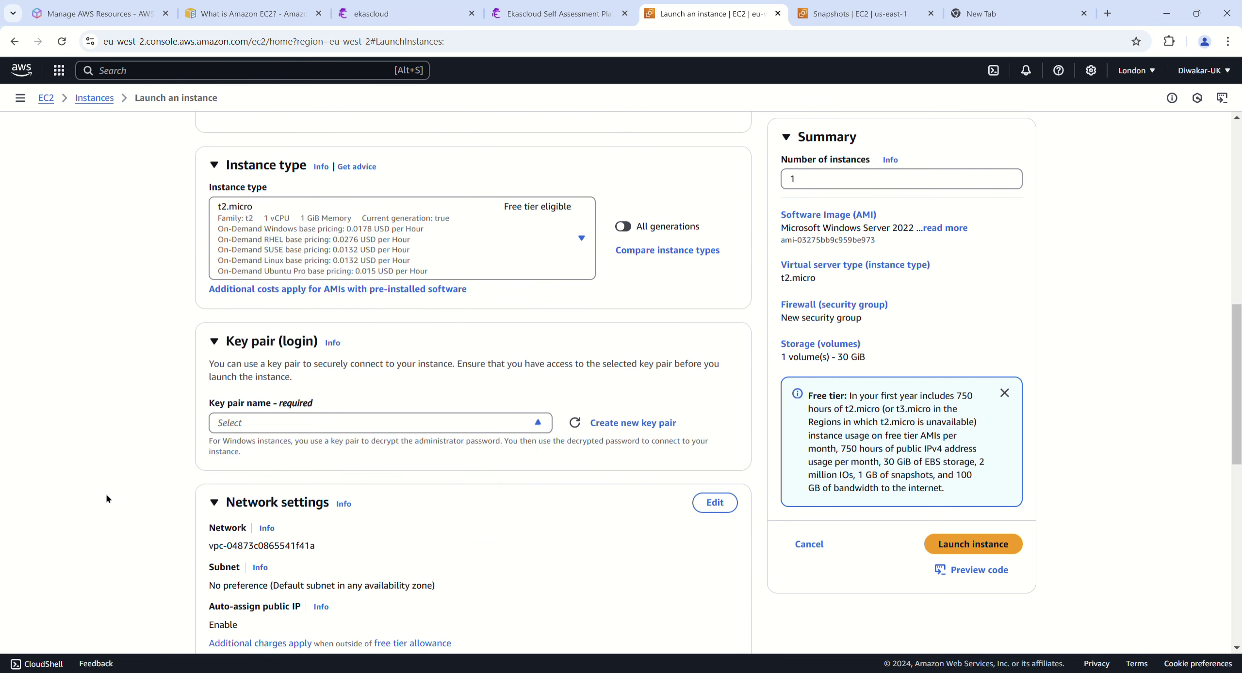
pyautogui.scroll(-2, 184, 423)
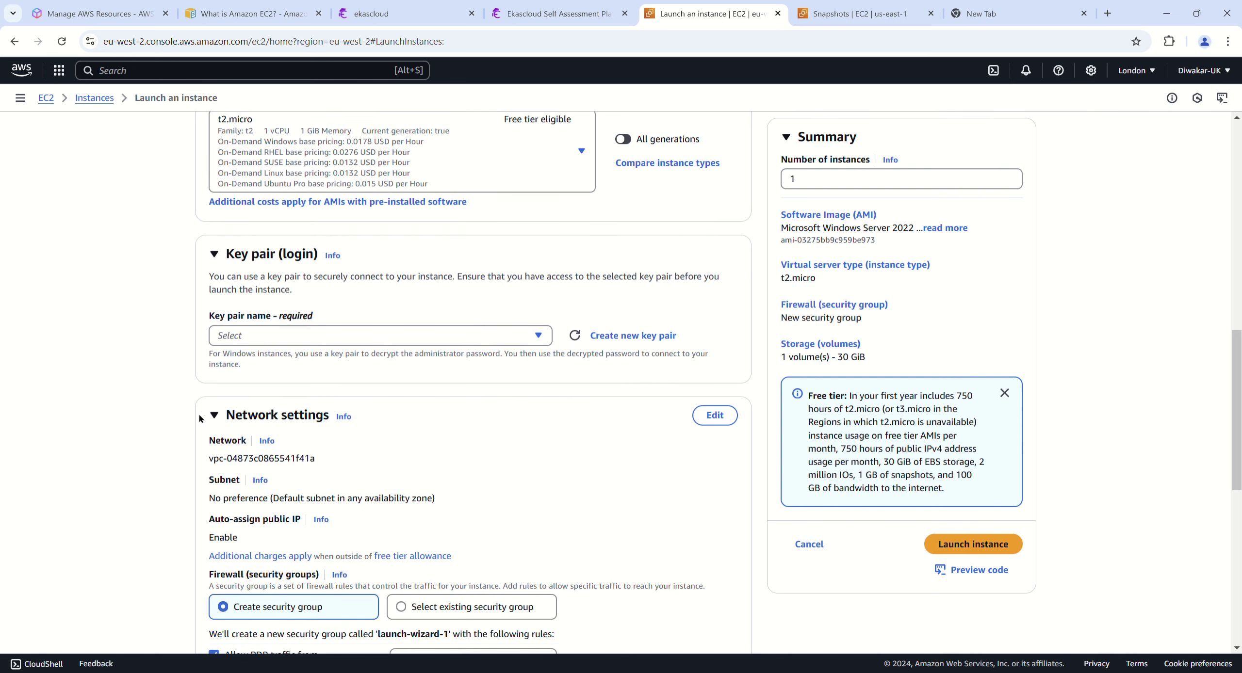
pyautogui.scroll(10, 198, 417)
pyautogui.scroll(-3, 242, 378)
pyautogui.scroll(3, 293, 335)
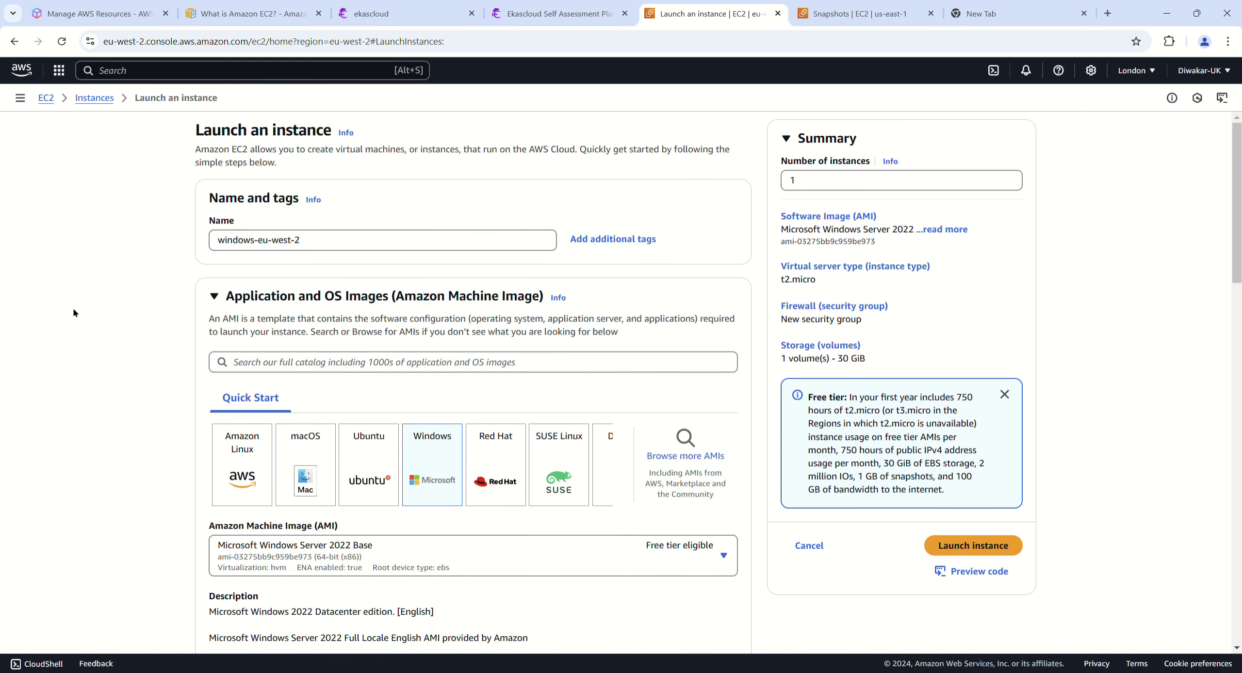
# Step: Copy the windows-server-ssd2-snapshot in us-east-1 to the destination region eu-west-2, keeping the default description
pyautogui.click(880, 14)
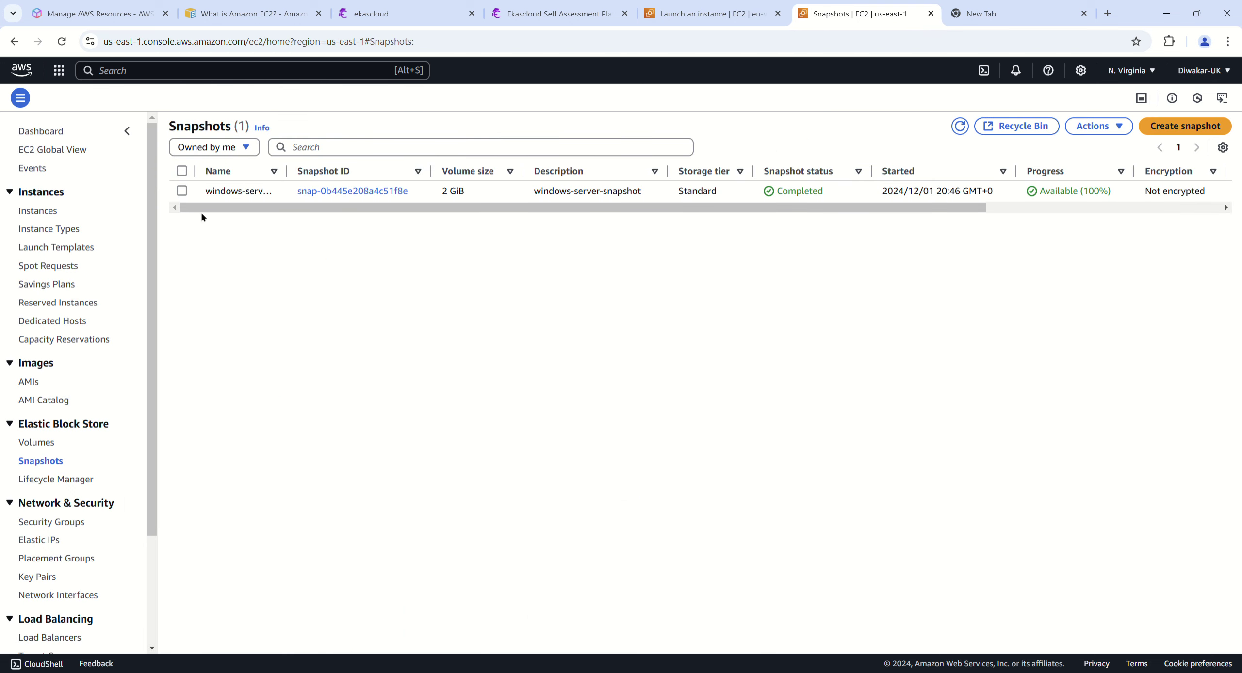
pyautogui.click(182, 191)
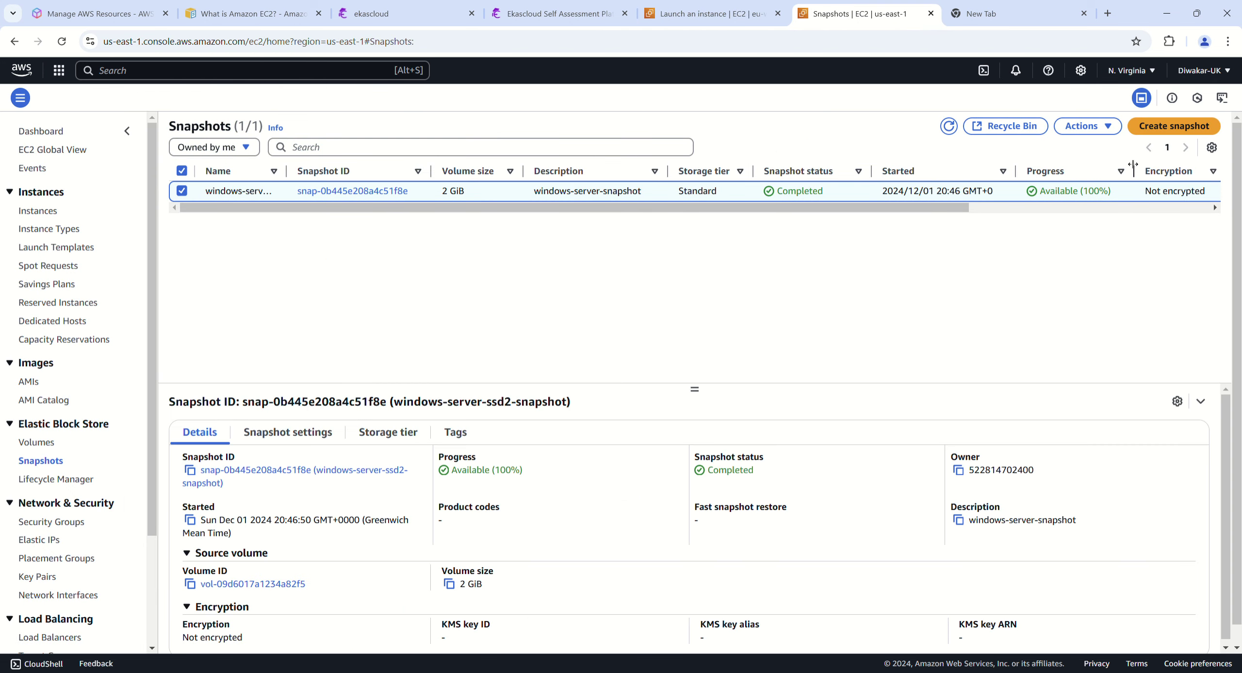
pyautogui.click(1108, 130)
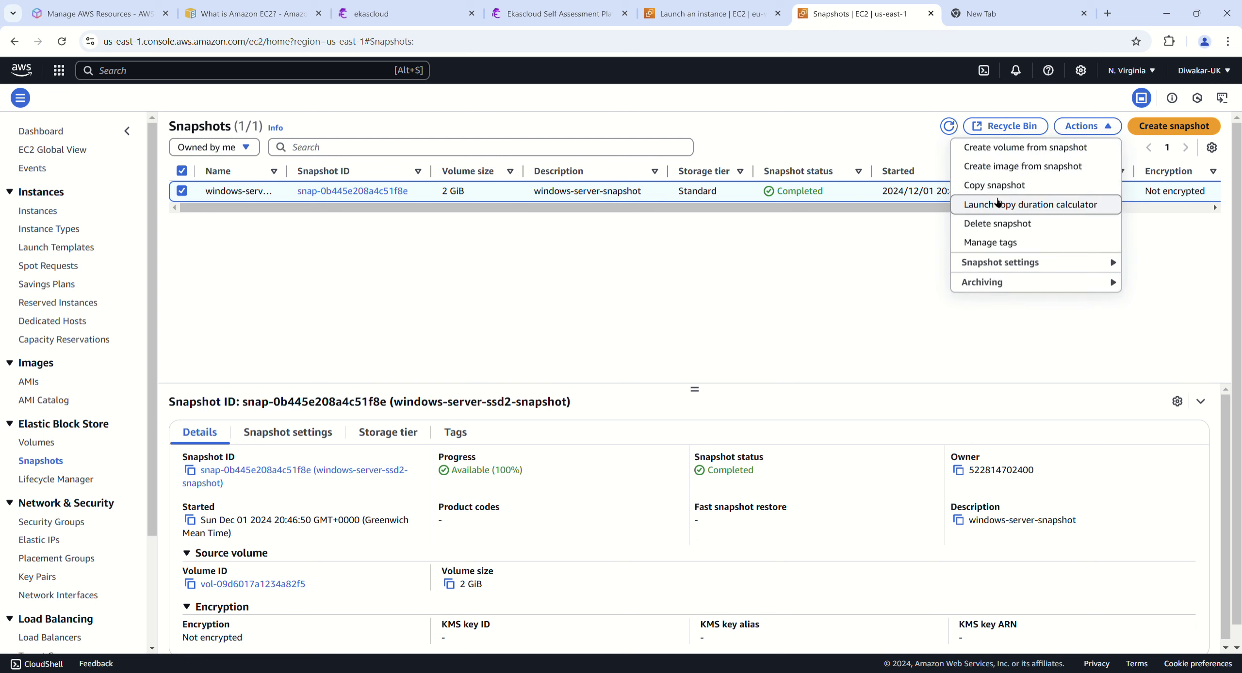
pyautogui.click(820, 314)
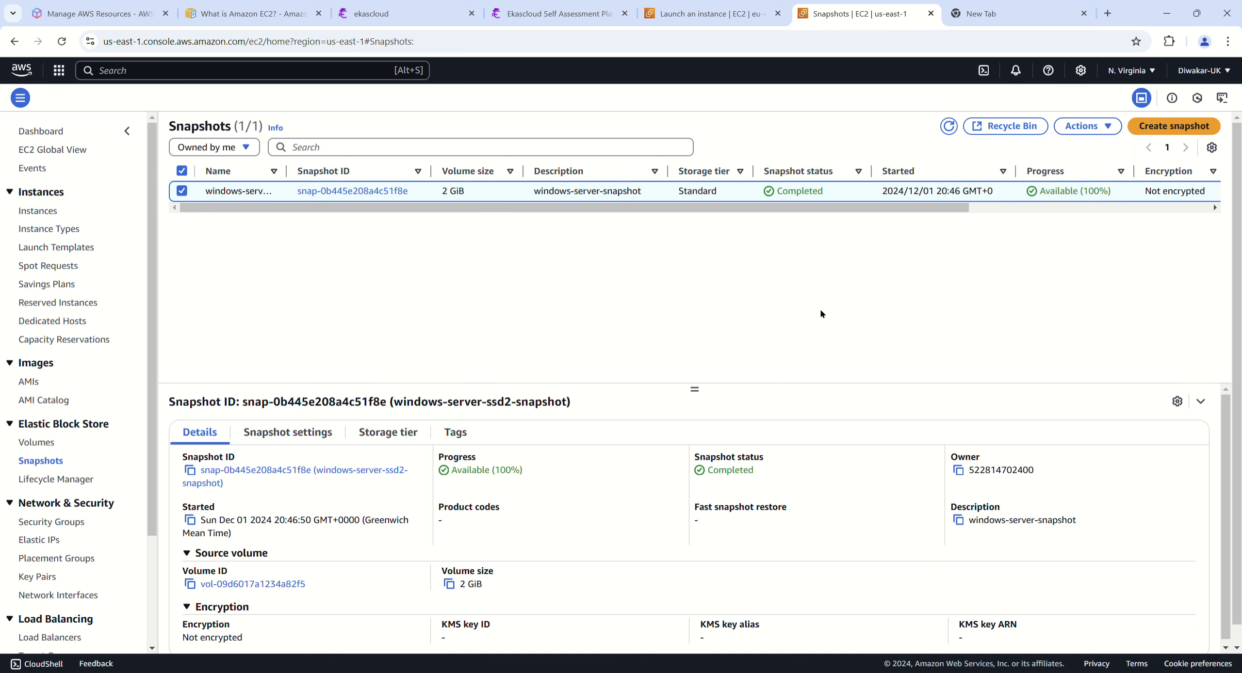
pyautogui.click(1082, 126)
pyautogui.click(993, 183)
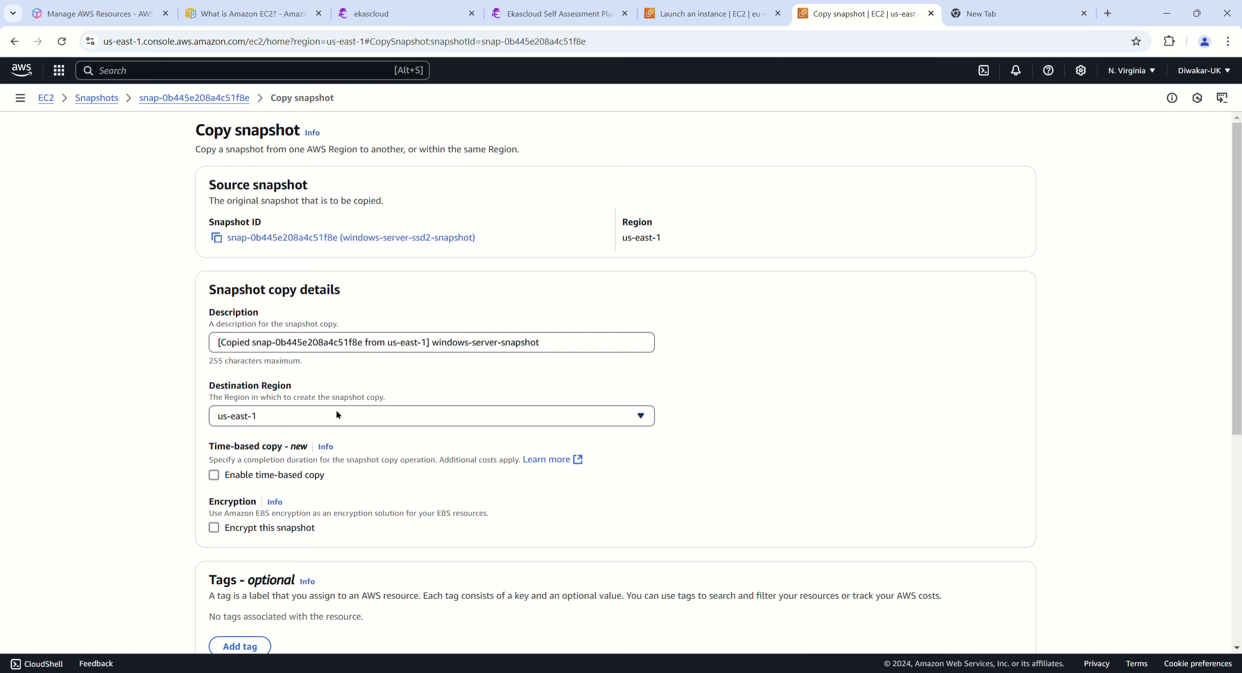
pyautogui.click(338, 415)
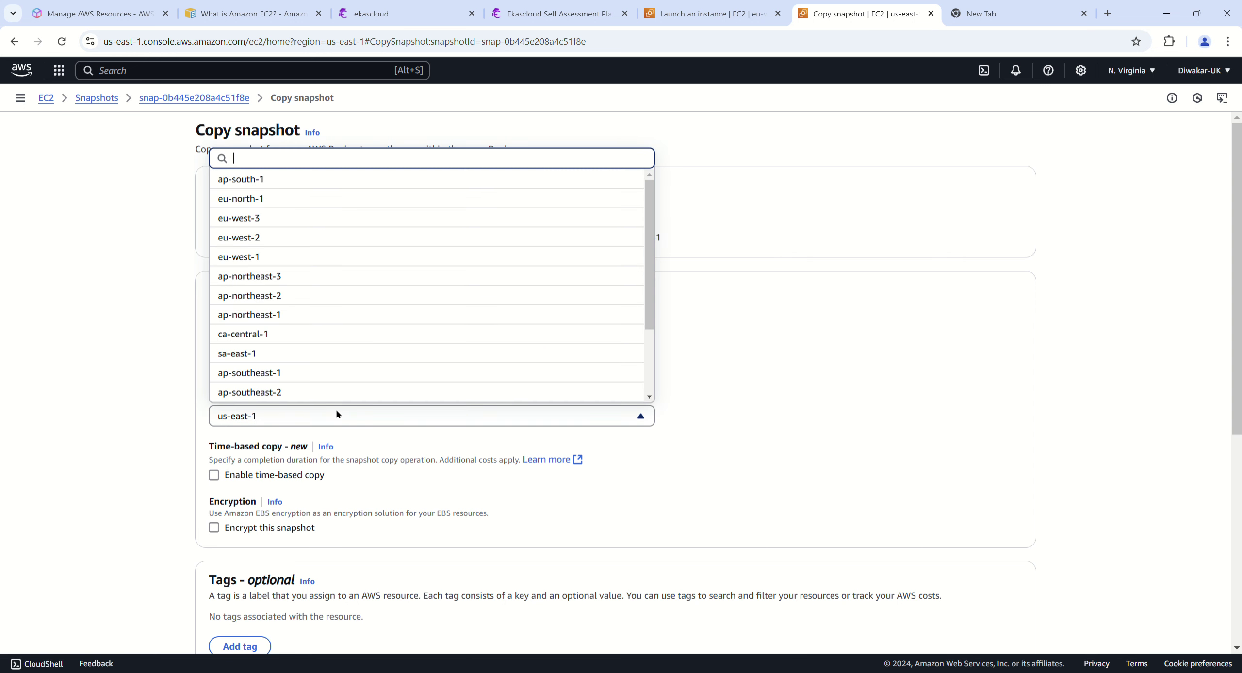
pyautogui.click(262, 237)
pyautogui.scroll(-2, 308, 317)
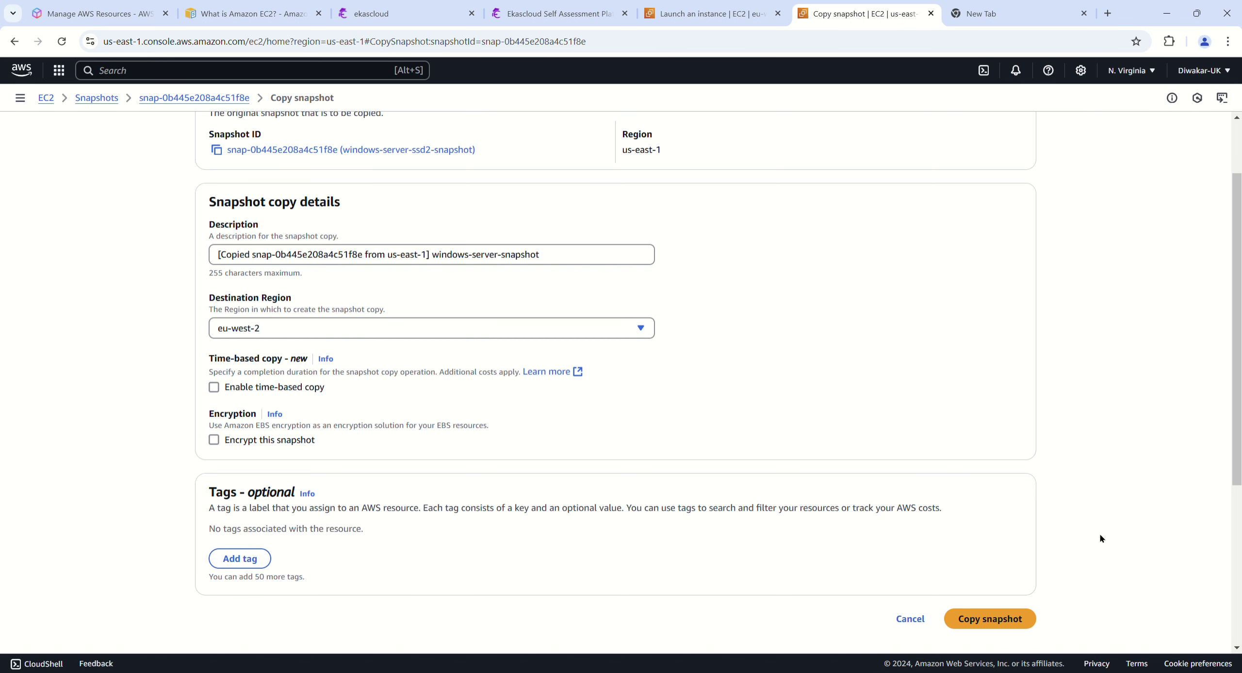
pyautogui.click(976, 625)
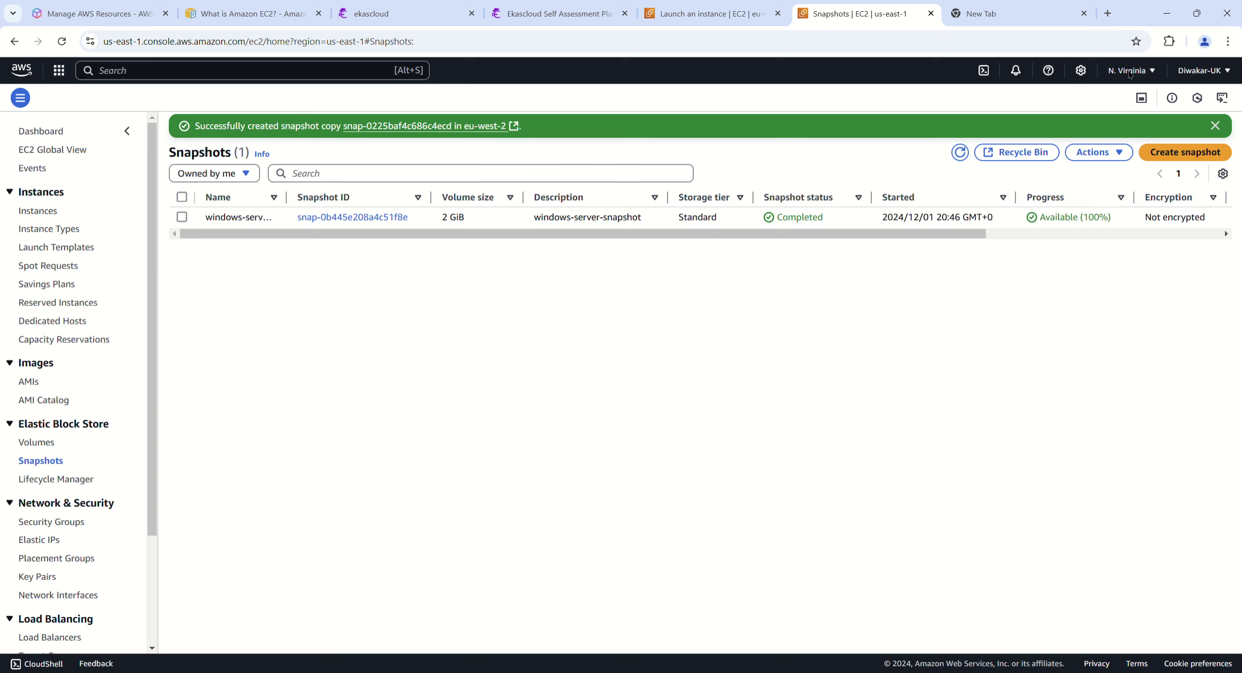
# Step: Leave the London launch form, refresh that region's snapshots list, and select the copied snapshot to view its details
pyautogui.click(715, 5)
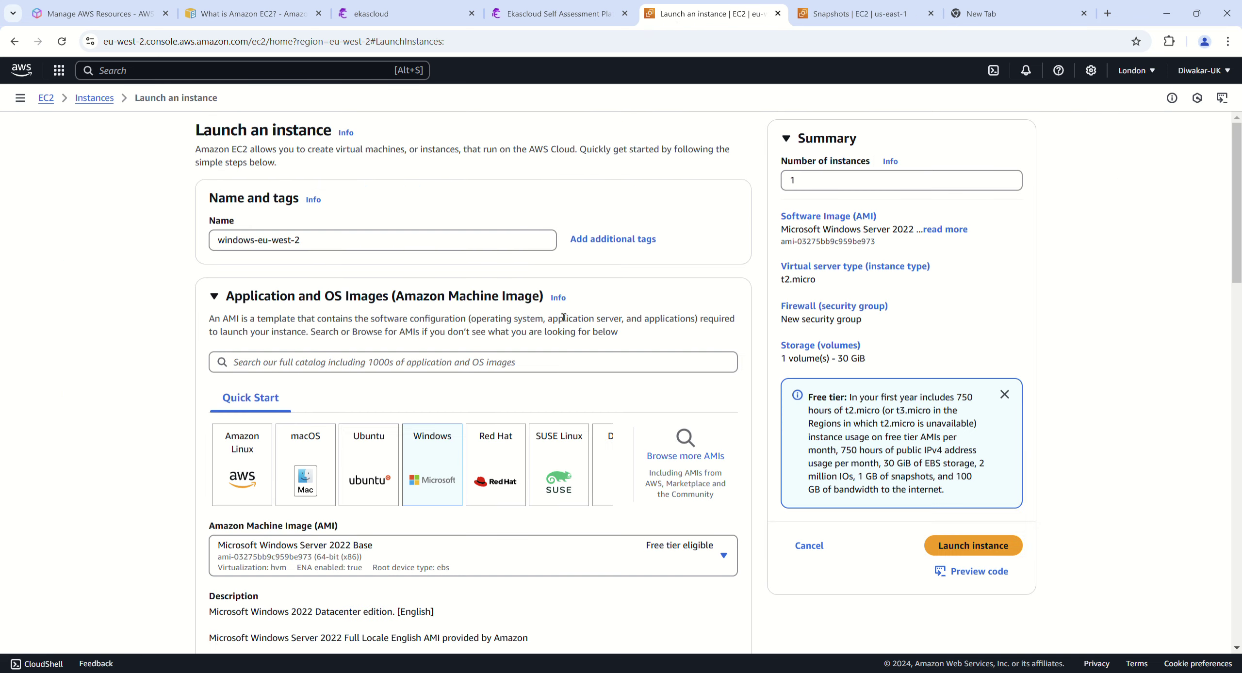
pyautogui.click(46, 98)
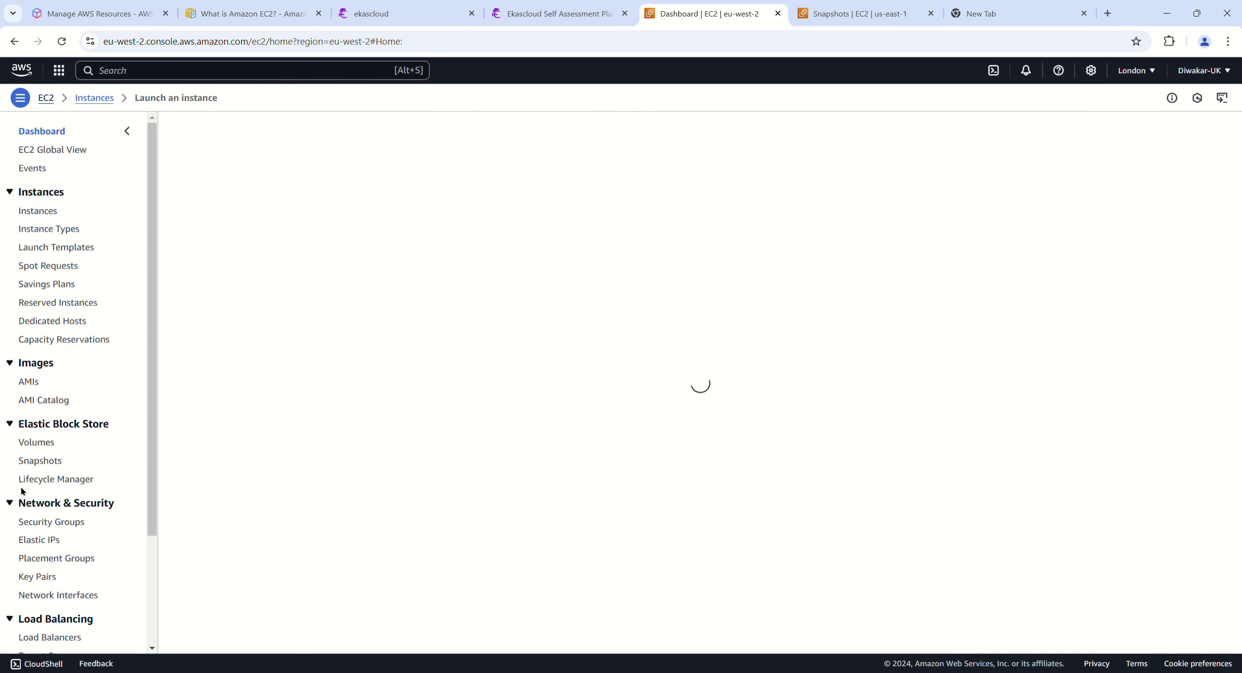
pyautogui.click(41, 456)
pyautogui.click(959, 126)
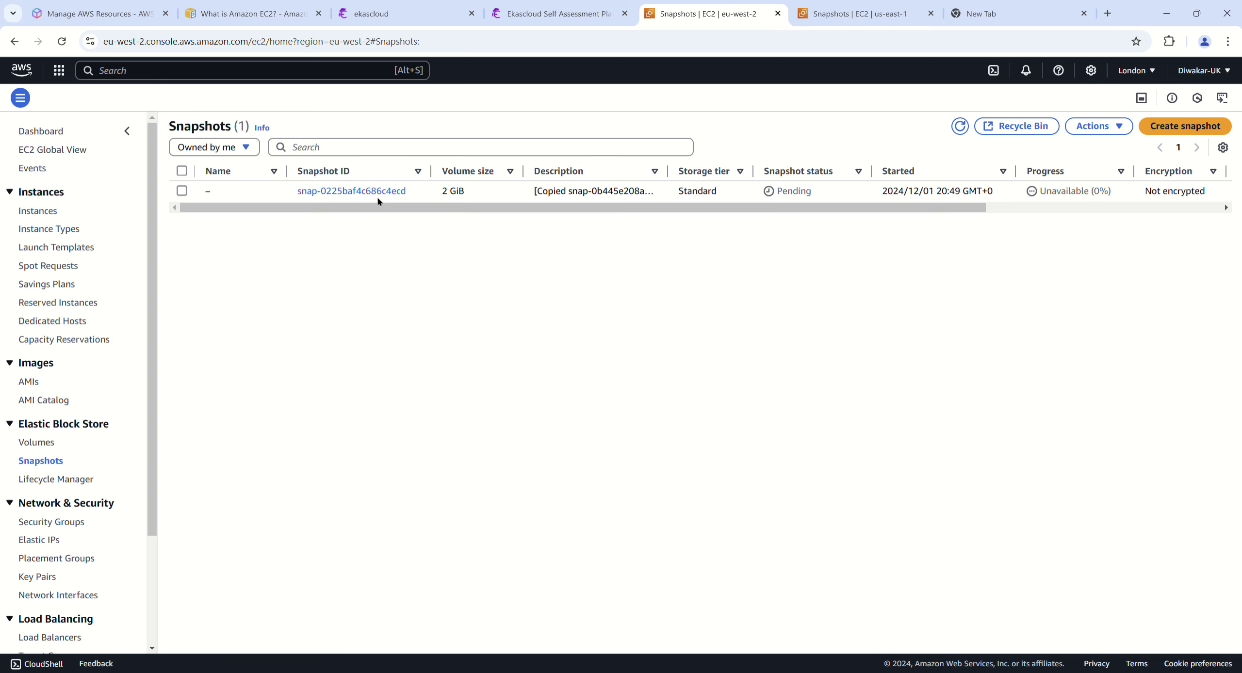
pyautogui.click(181, 190)
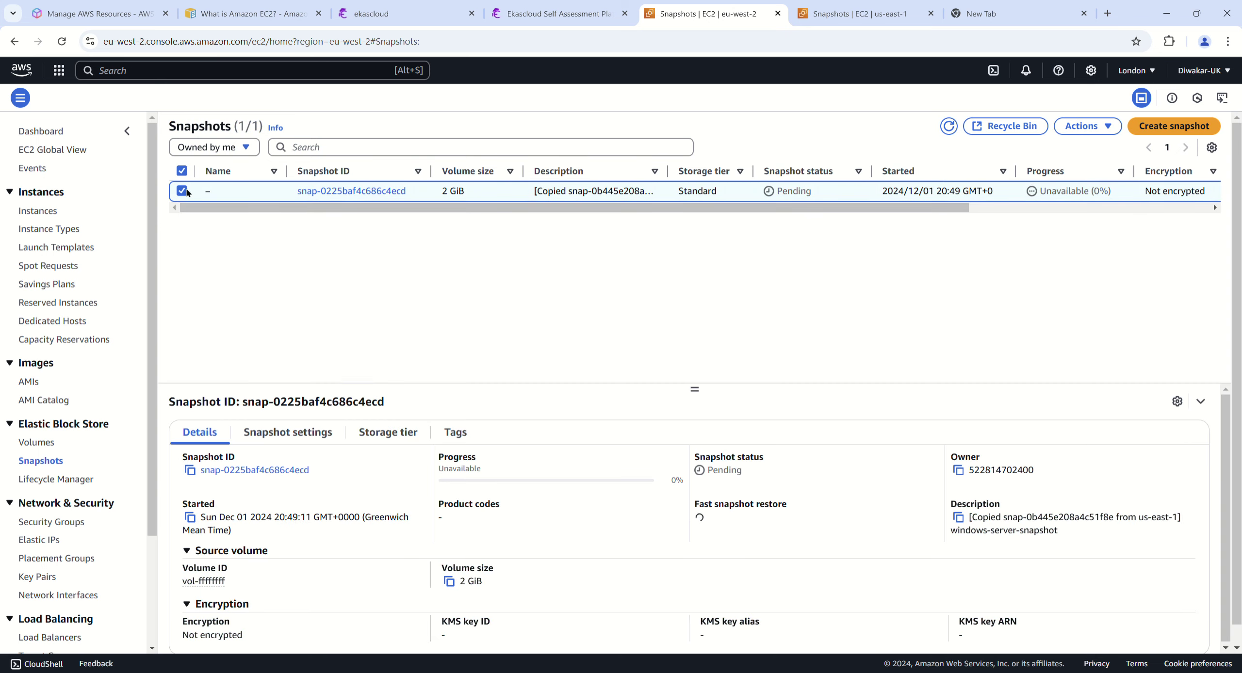
# Step: Check the actions available for the copied London snapshot, refresh the snapshots list, and reselect the snapshot
pyautogui.click(1087, 126)
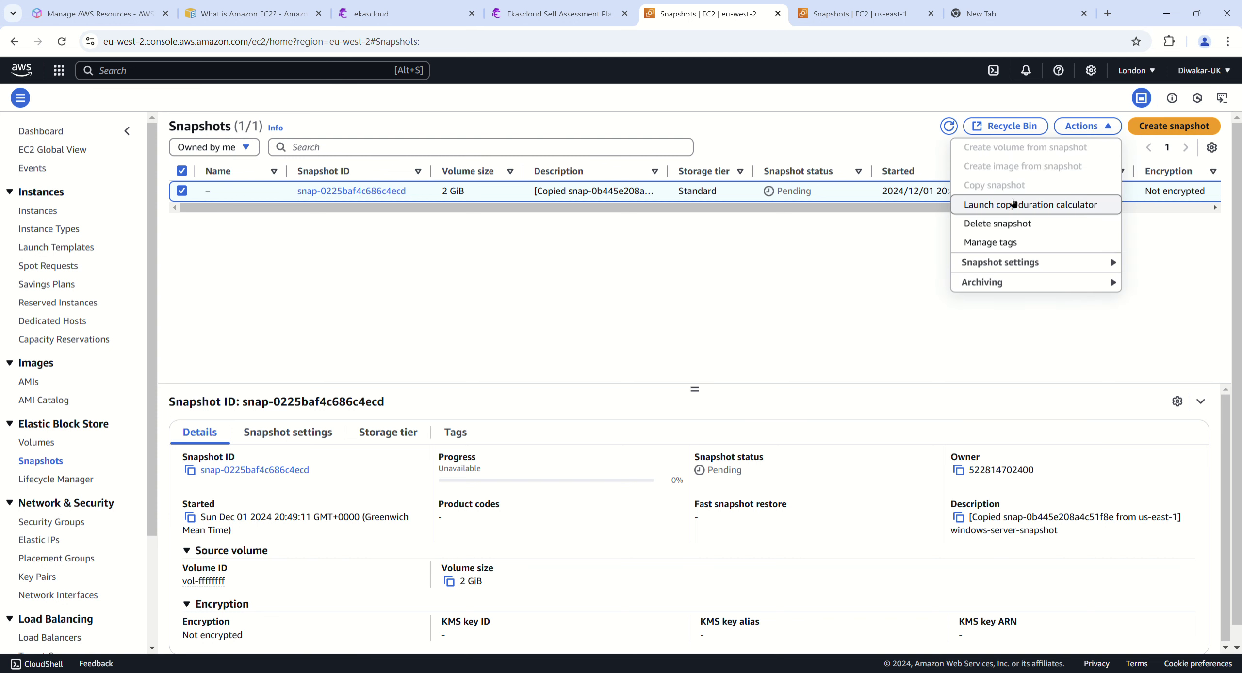
pyautogui.click(927, 195)
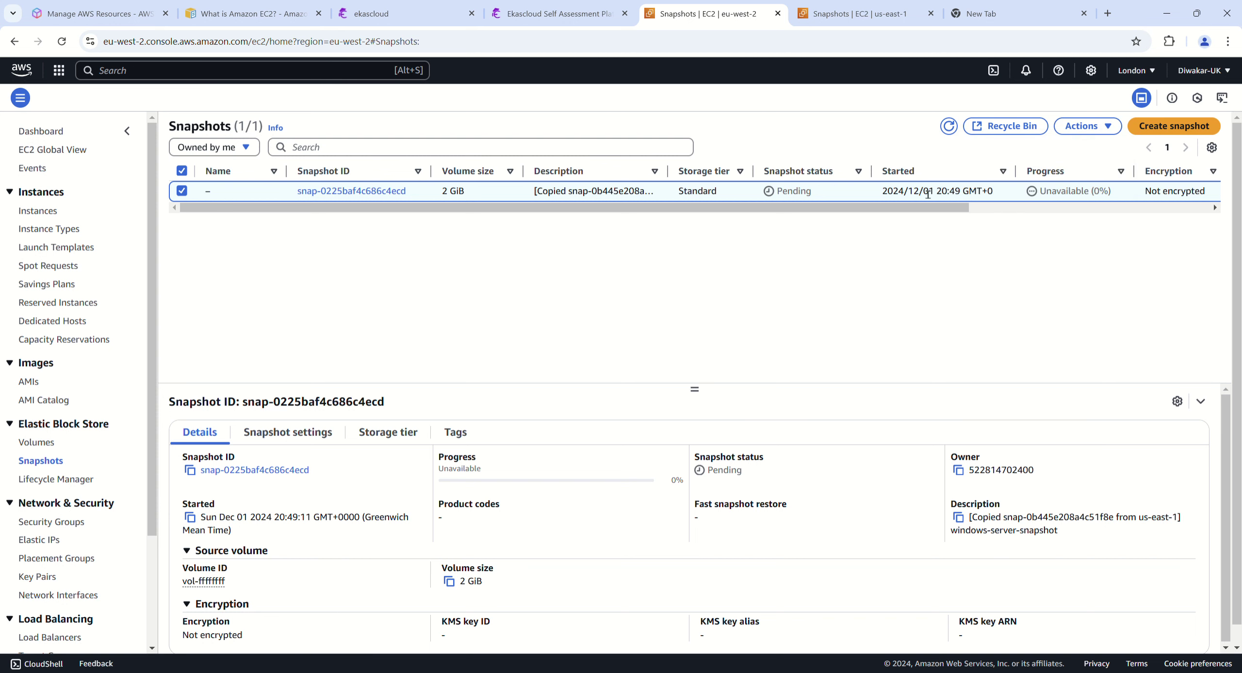
pyautogui.click(949, 126)
pyautogui.click(1086, 126)
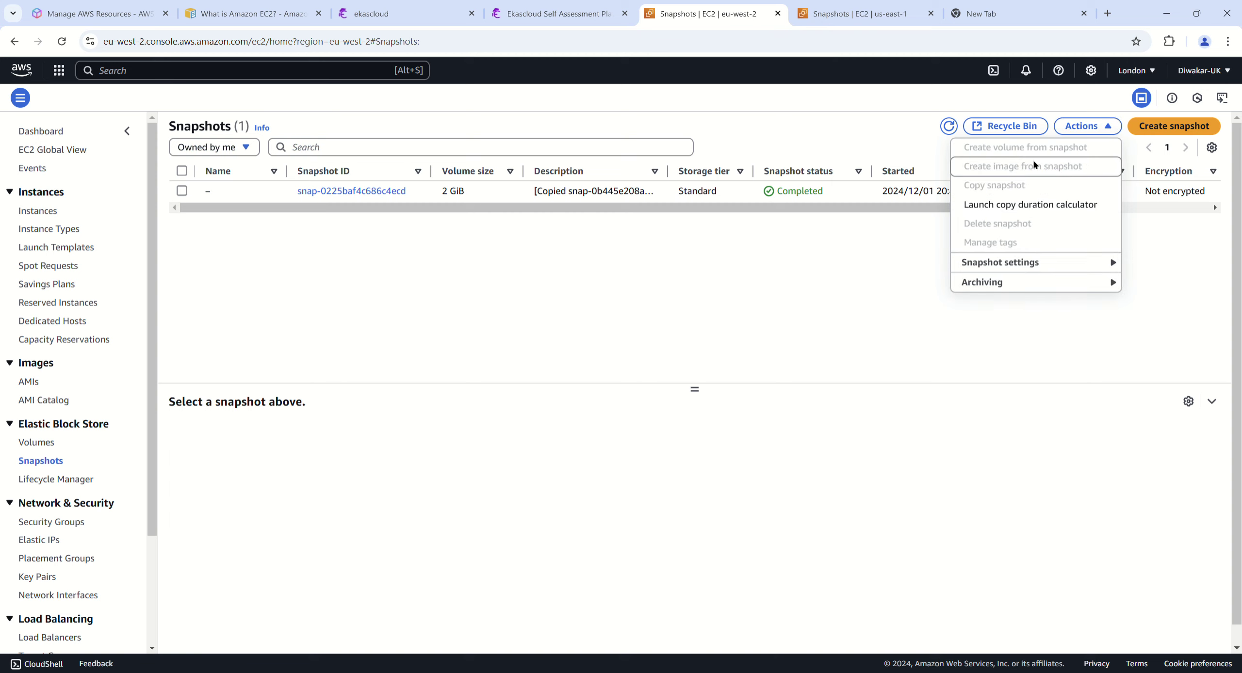
pyautogui.click(828, 318)
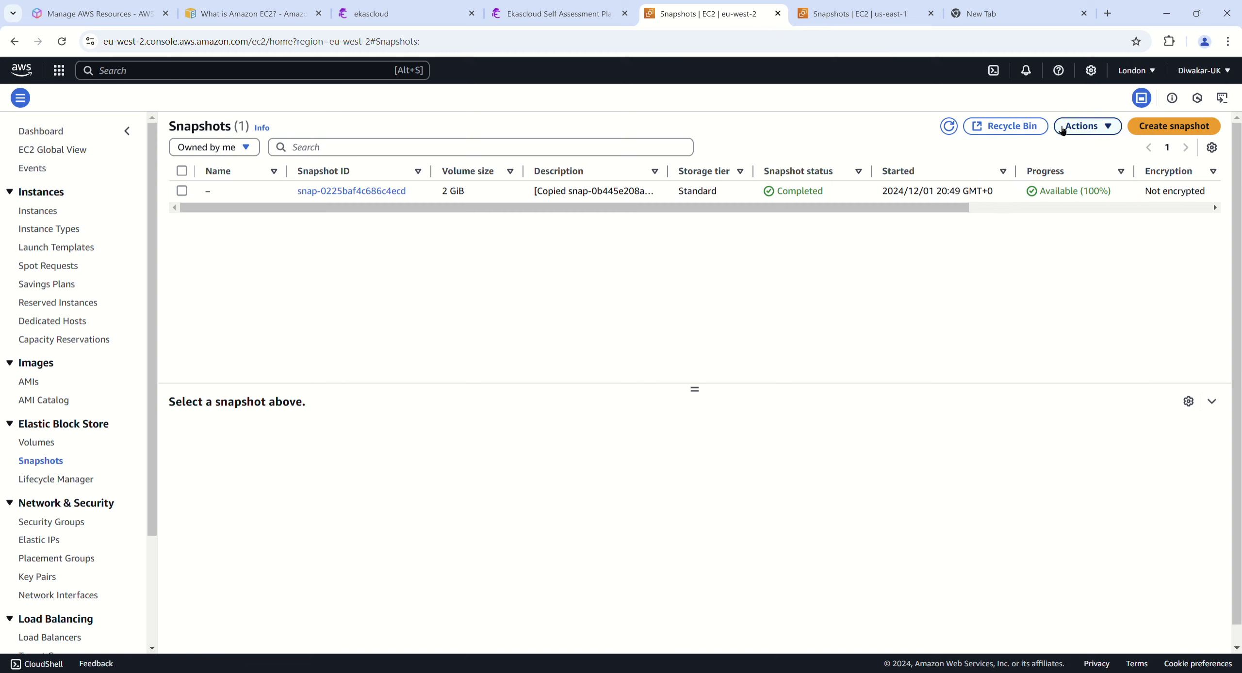
pyautogui.click(62, 41)
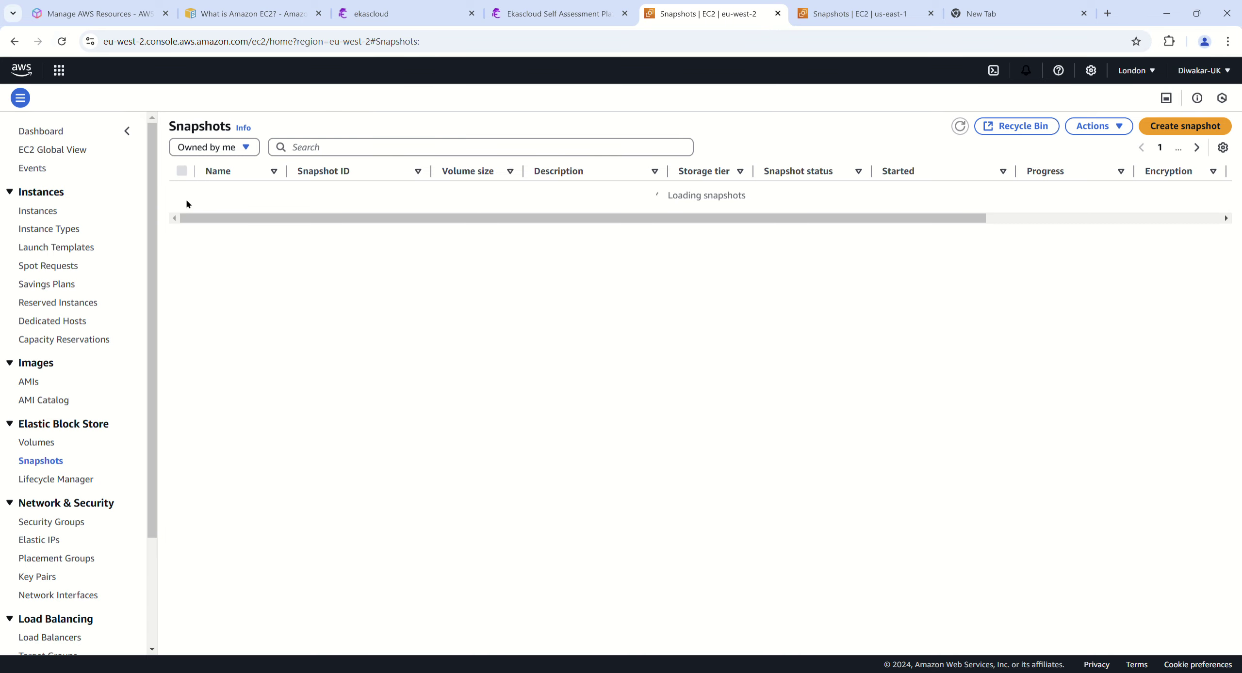
pyautogui.click(182, 191)
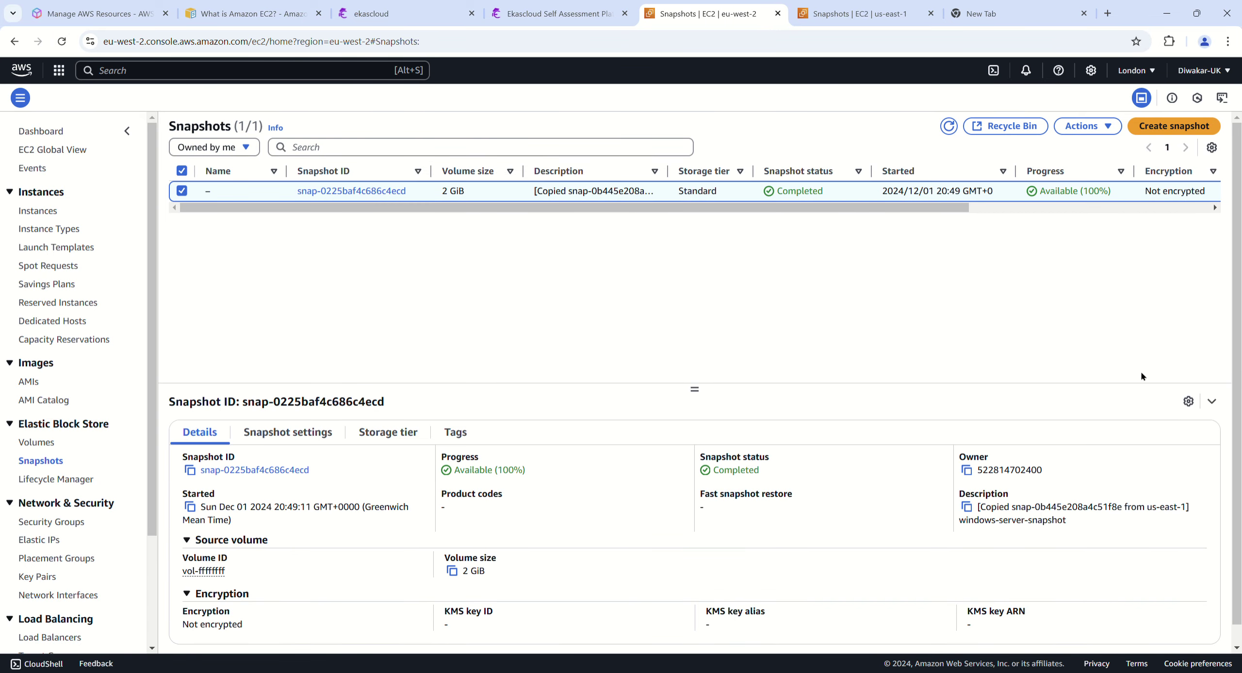
# Step: Start creating a General Purpose SSD (gp2) volume from the copied London snapshot, review the remaining settings, and cancel the form
pyautogui.click(1087, 126)
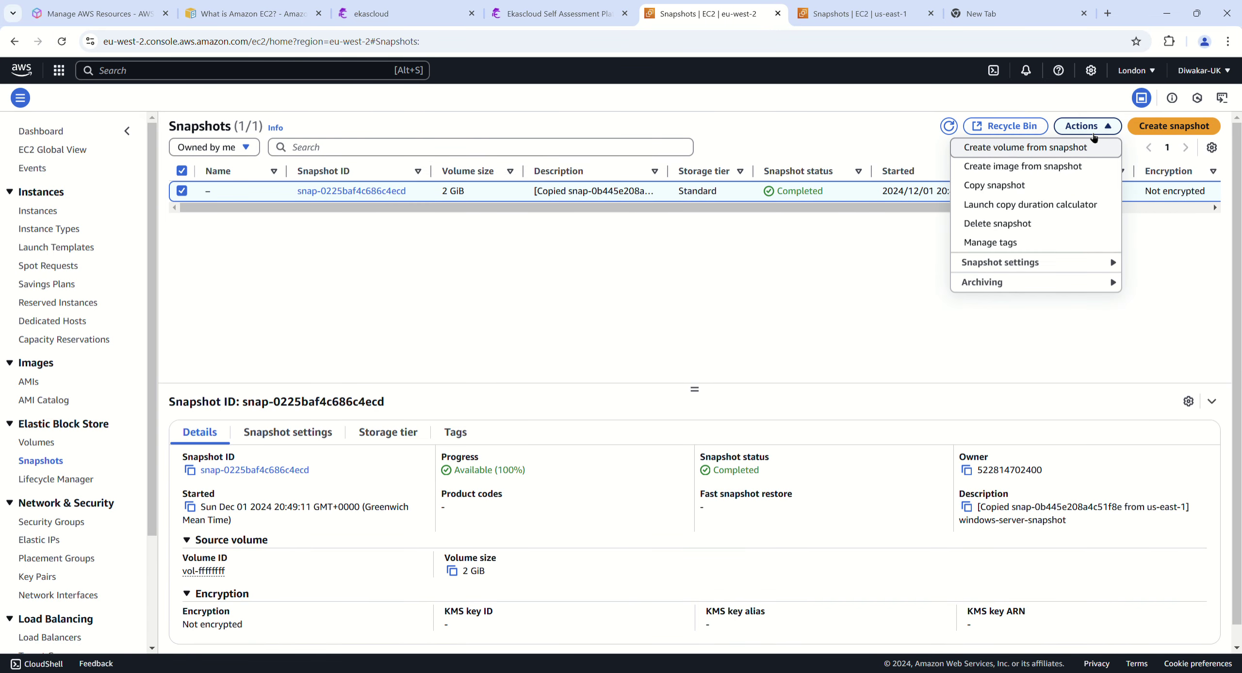
pyautogui.click(1026, 148)
pyautogui.click(334, 270)
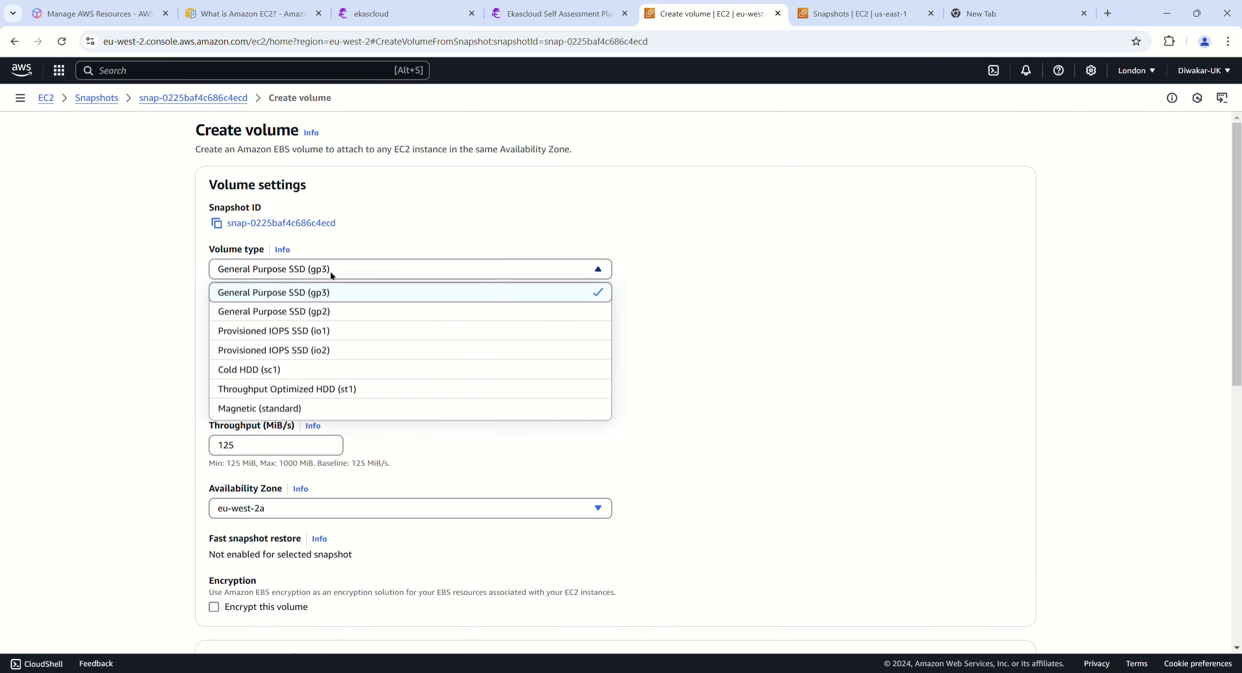
pyautogui.click(332, 311)
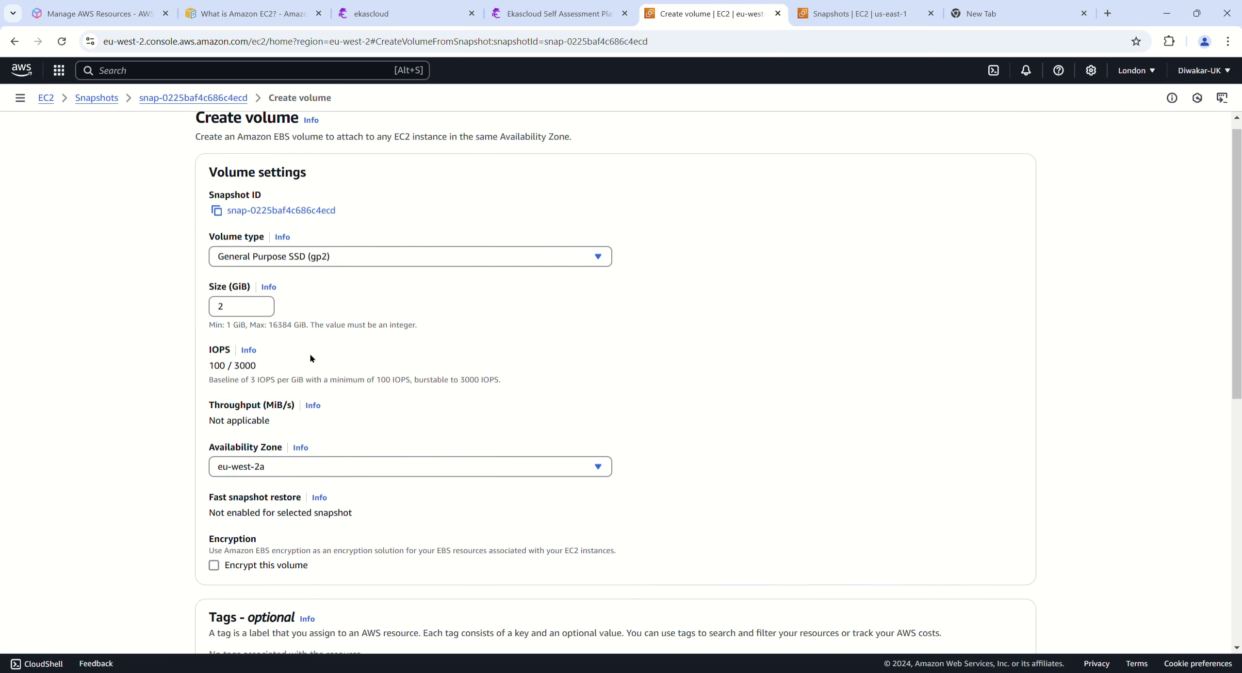
pyautogui.scroll(-4, 309, 353)
pyautogui.scroll(-5, 452, 391)
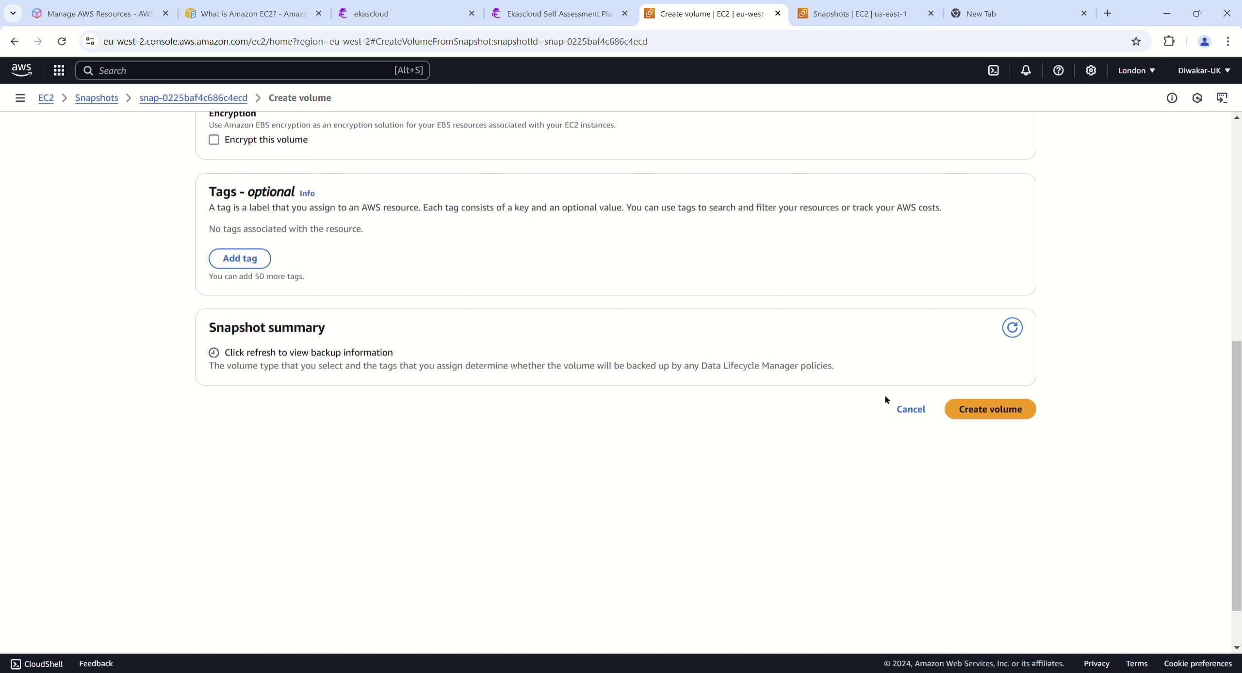
pyautogui.click(917, 411)
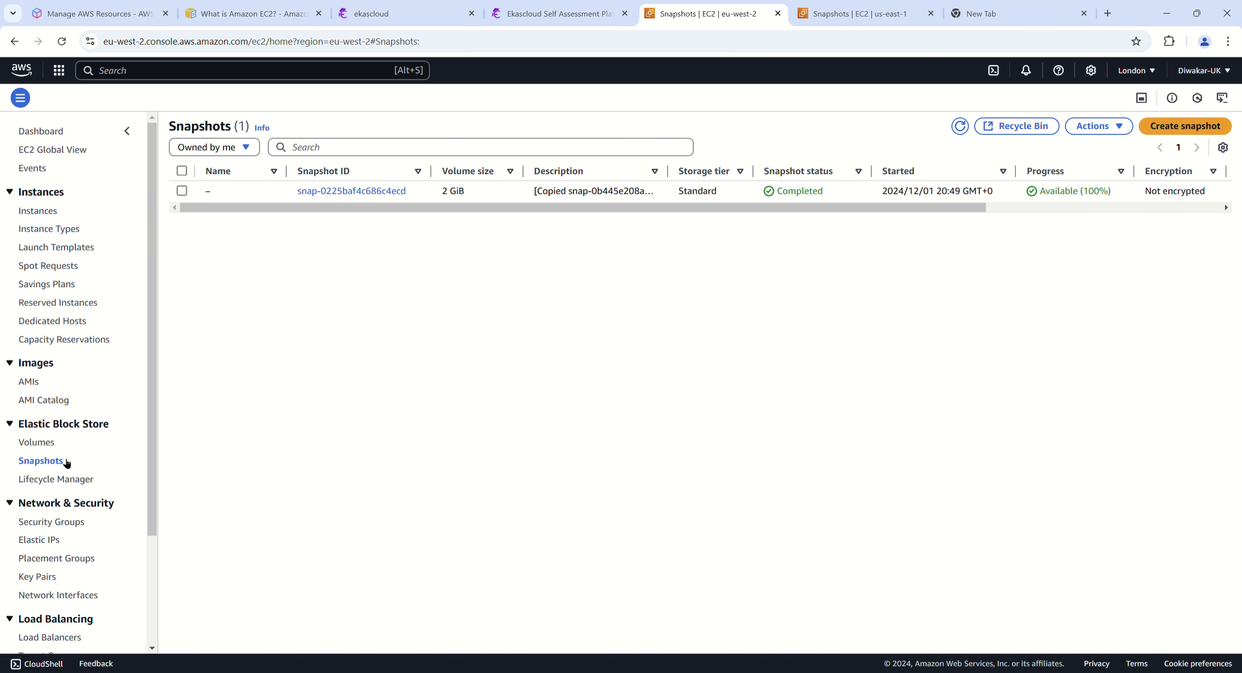
# Step: Delete the unattached 2 GiB gp2 volume in the London region, entering "delete" as confirmation
pyautogui.click(37, 443)
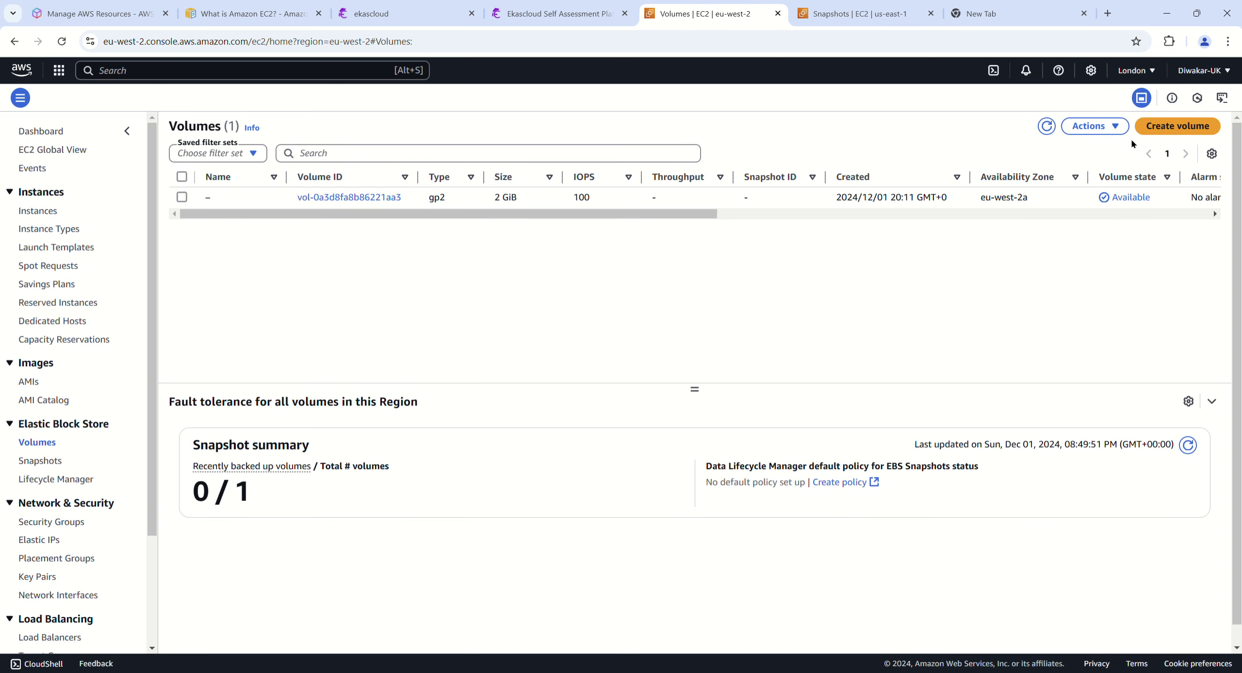
pyautogui.click(1115, 127)
pyautogui.click(662, 277)
pyautogui.click(182, 197)
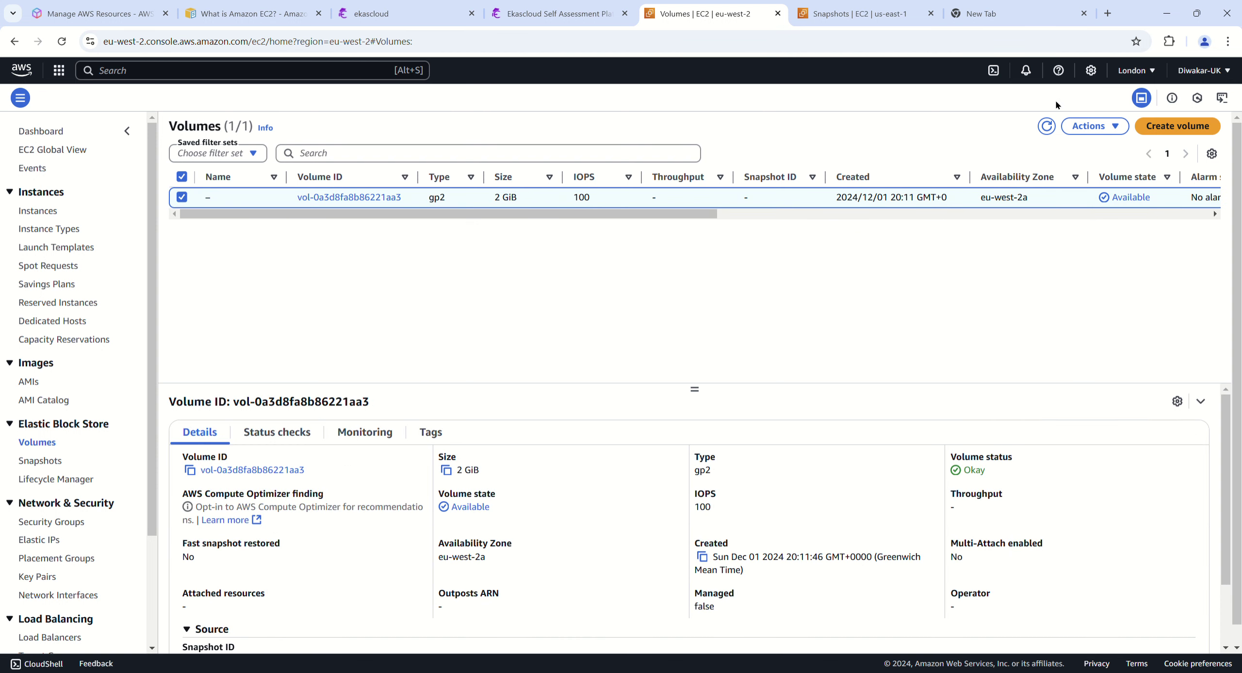
pyautogui.click(1091, 127)
pyautogui.click(1034, 204)
pyautogui.write('delete')
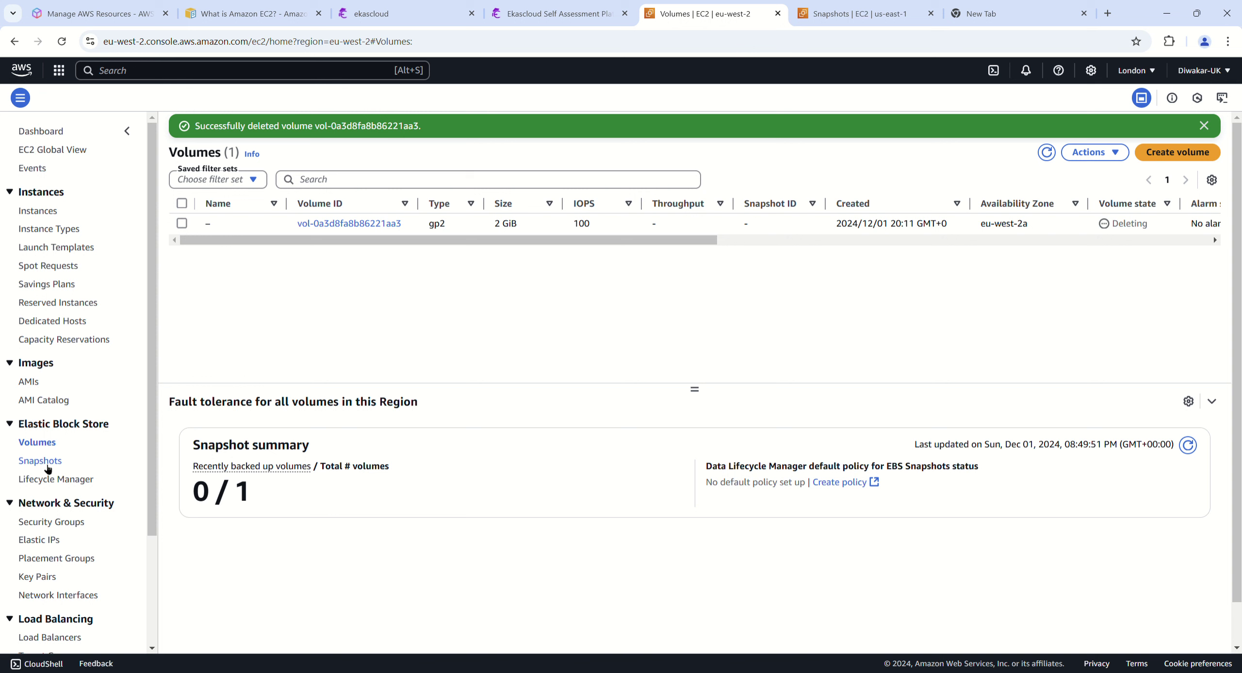
# Step: Try to delete the London volume again while it is still listed, entering "delete" as confirmation
pyautogui.click(274, 223)
pyautogui.click(1085, 152)
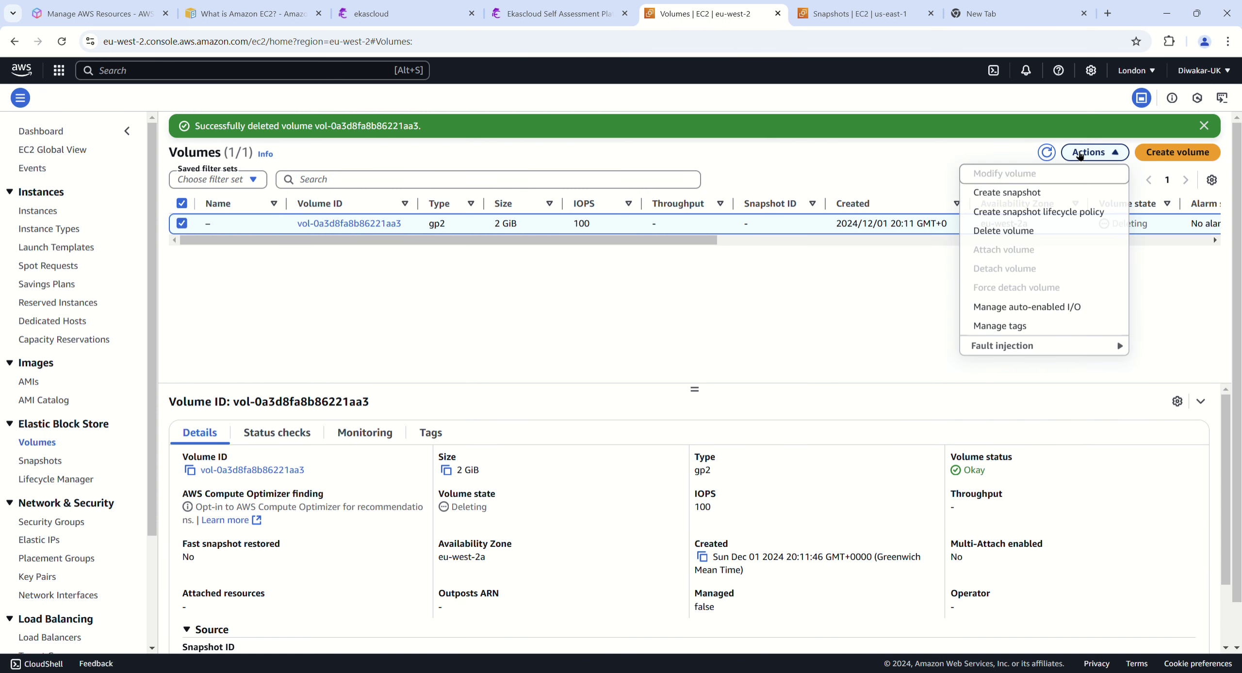
pyautogui.click(1007, 239)
pyautogui.click(722, 428)
pyautogui.write('delete')
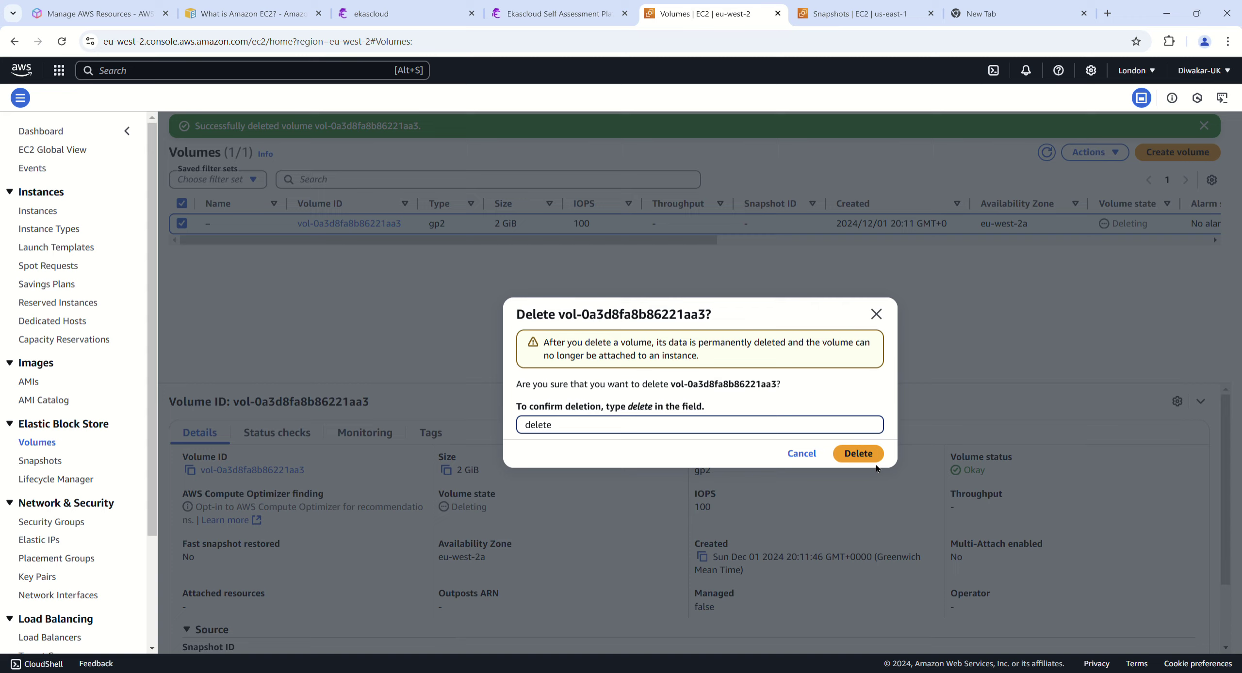
pyautogui.click(858, 453)
# Step: Reload the London volumes list, look at that region's snapshots and instances pages, and close the London console
pyautogui.click(61, 41)
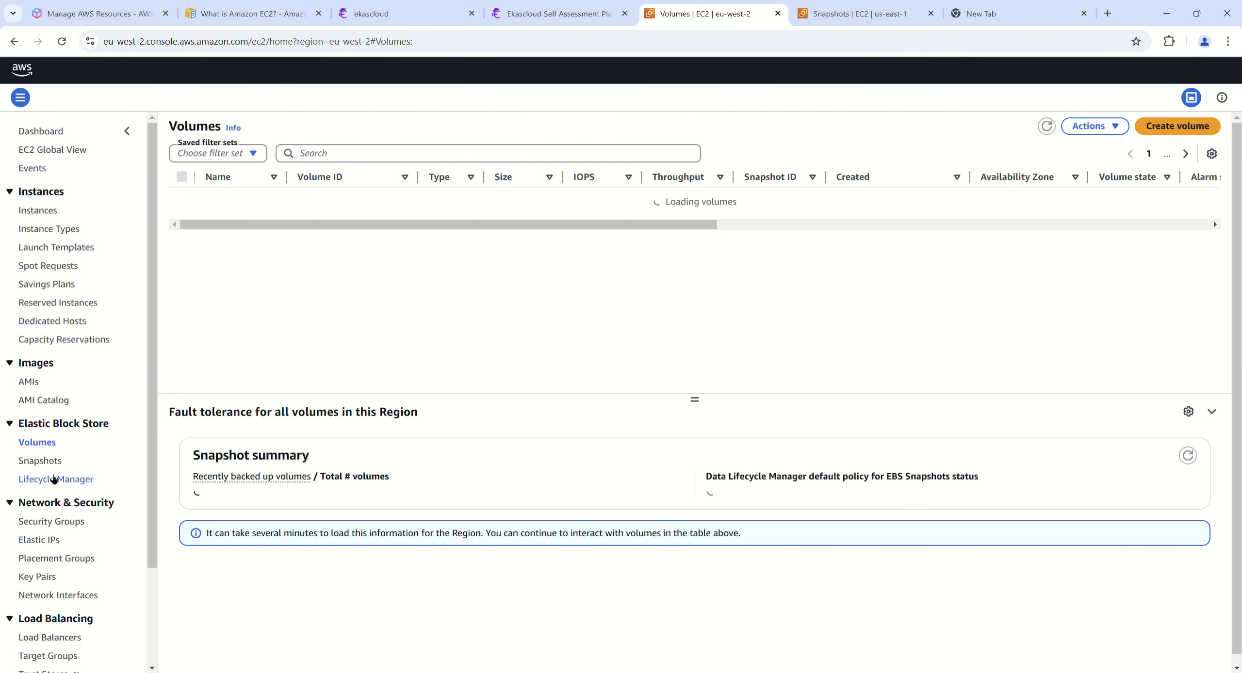
pyautogui.click(56, 464)
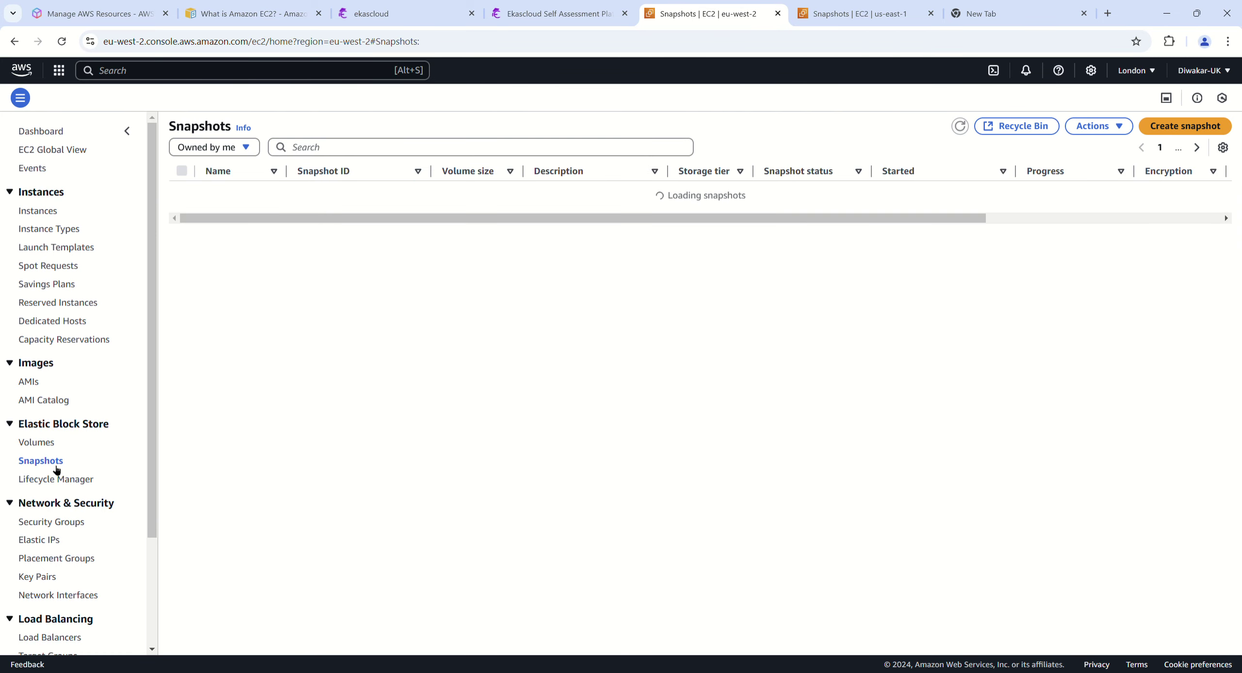
pyautogui.click(44, 212)
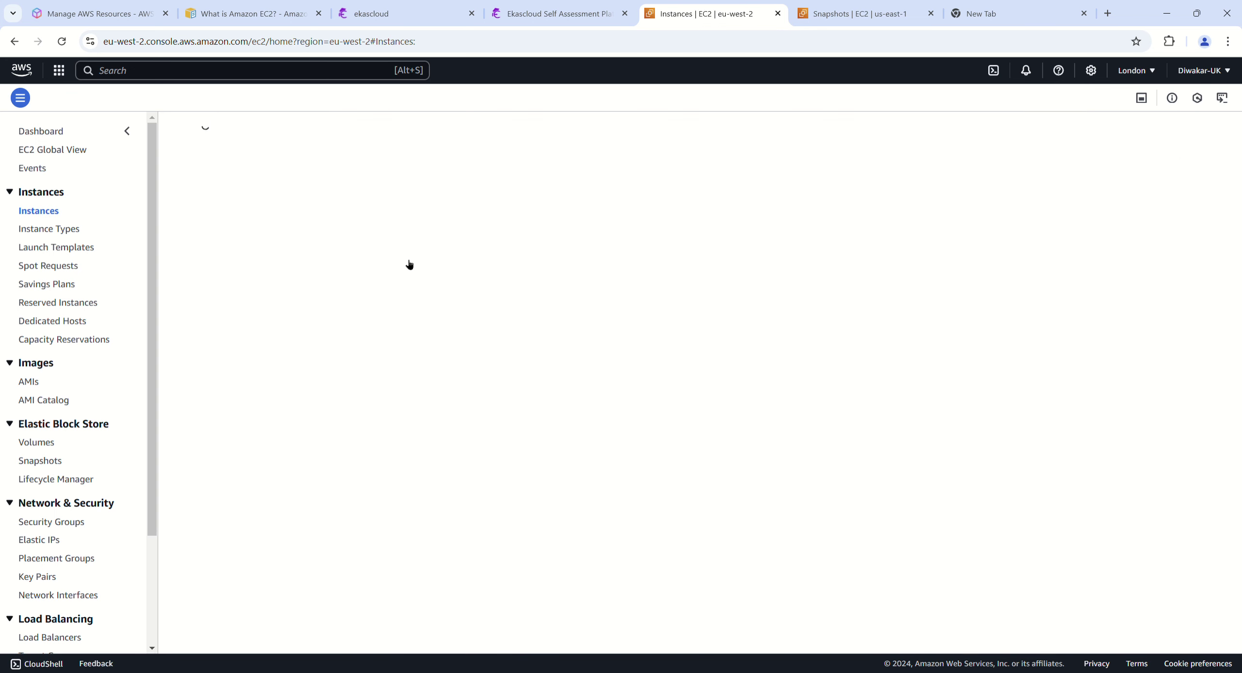
pyautogui.click(776, 13)
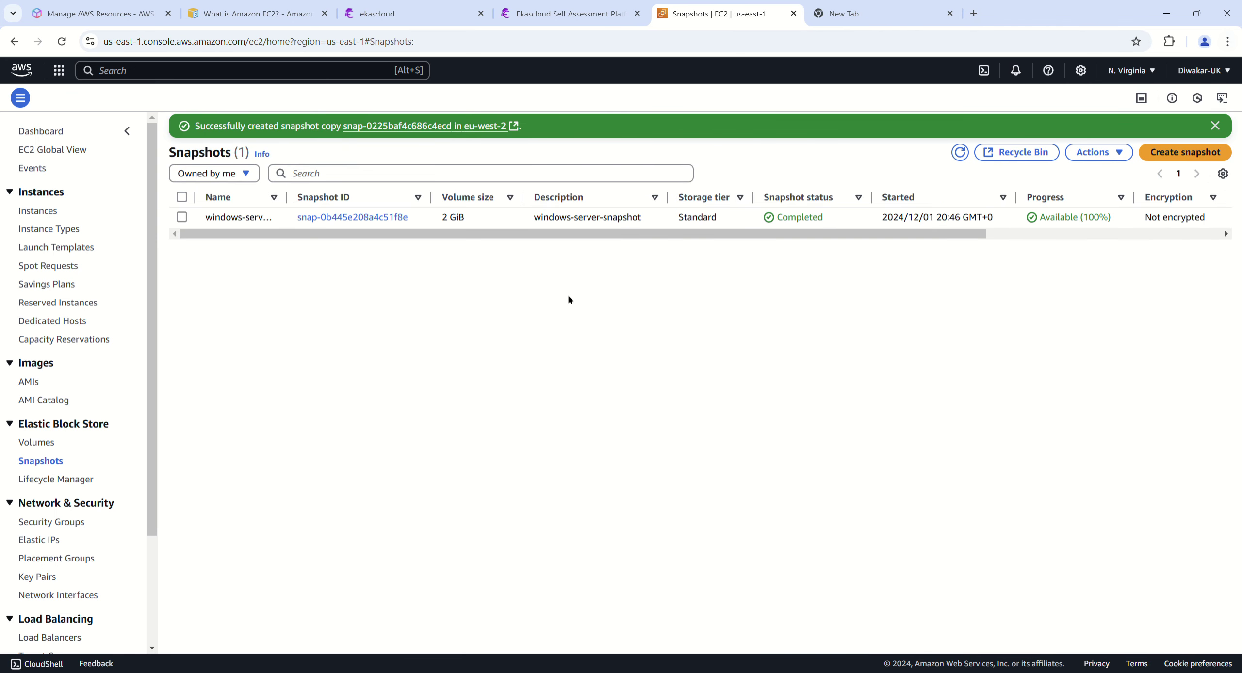
# Step: Delete the windows-server-ssd2-snapshot in the us-east-1 region, entering "delete" as confirmation
pyautogui.click(55, 444)
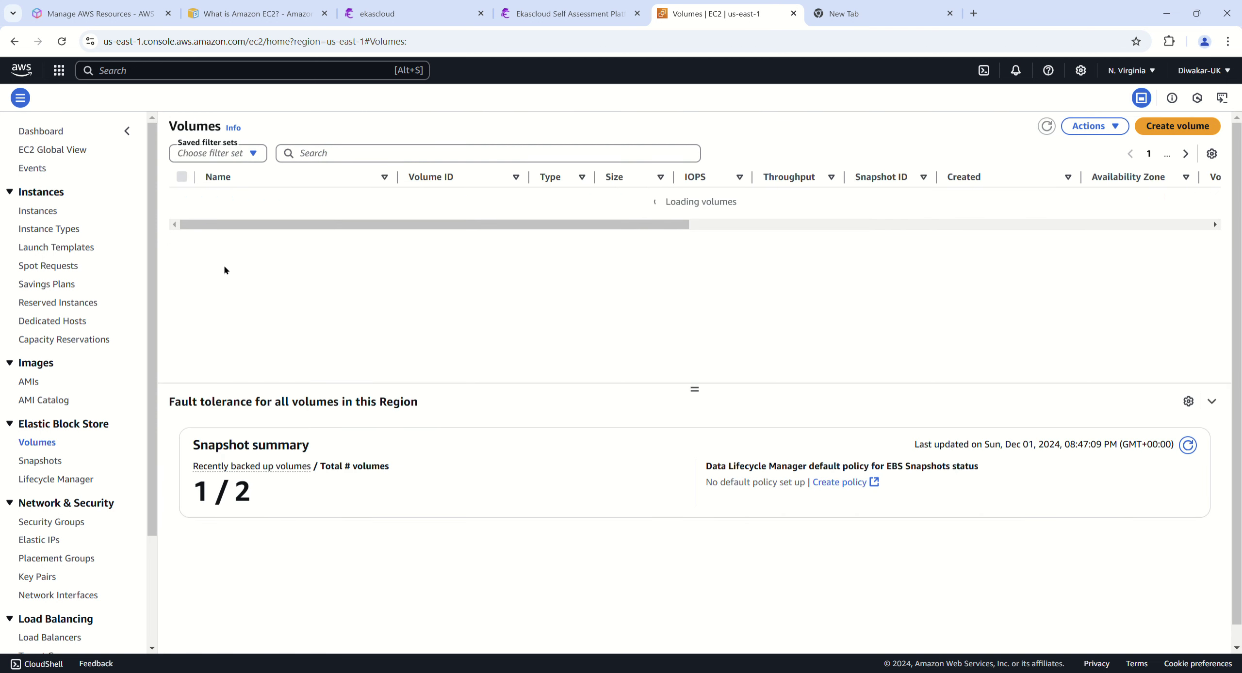
pyautogui.click(57, 462)
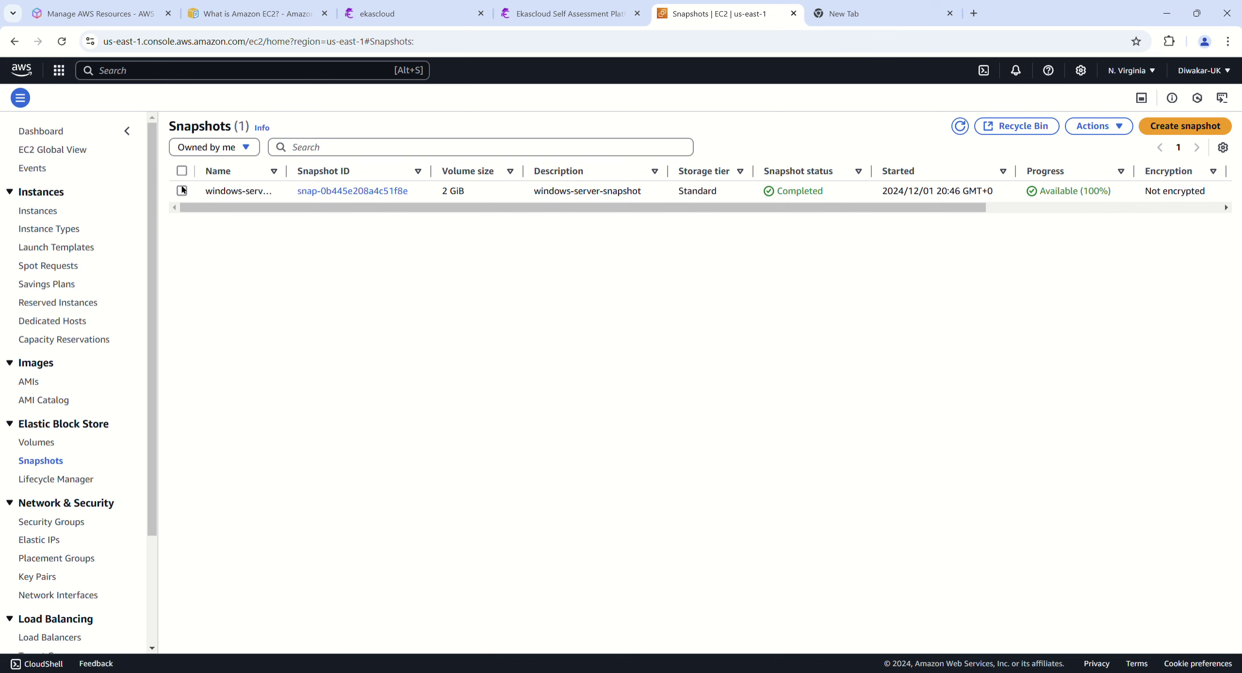
pyautogui.click(182, 190)
pyautogui.click(1086, 126)
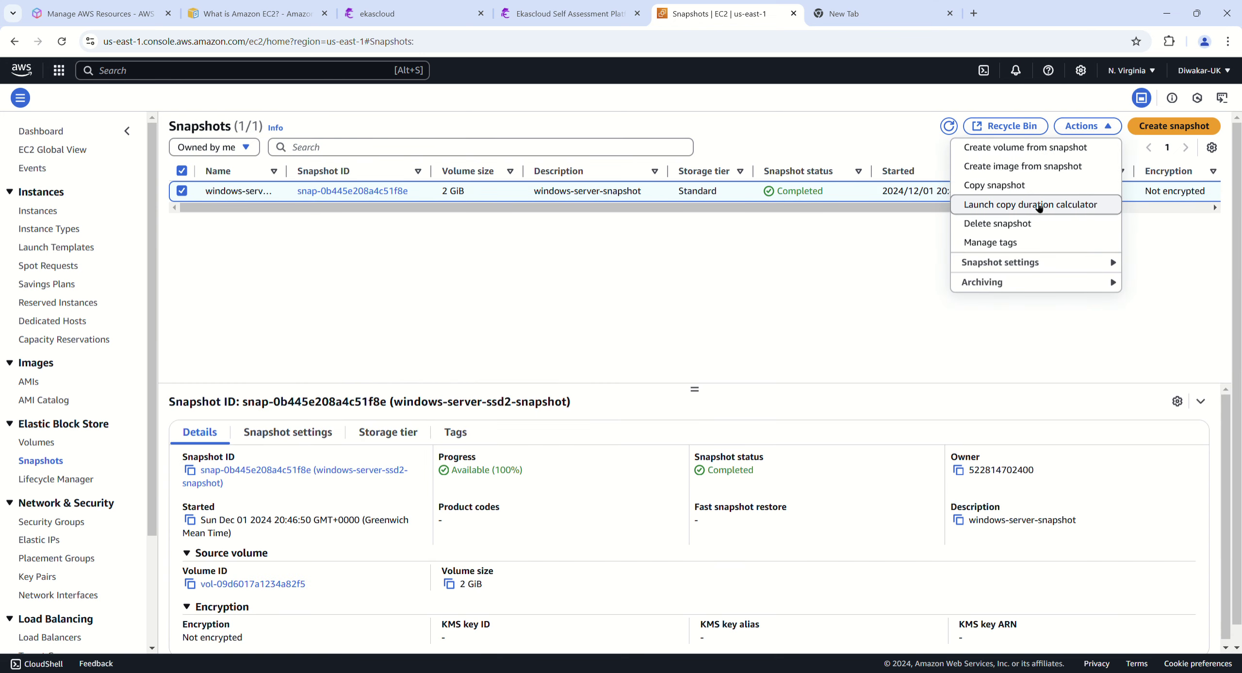
pyautogui.click(1014, 223)
pyautogui.click(835, 417)
pyautogui.write('delete')
pyautogui.click(847, 432)
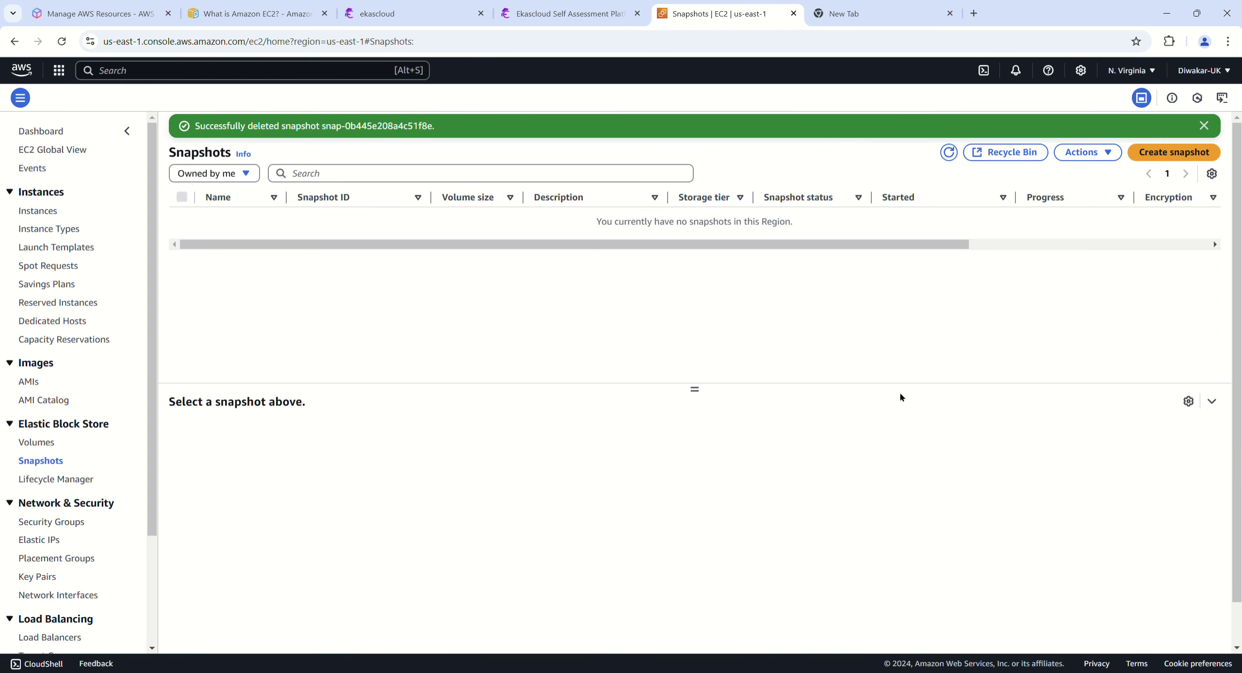